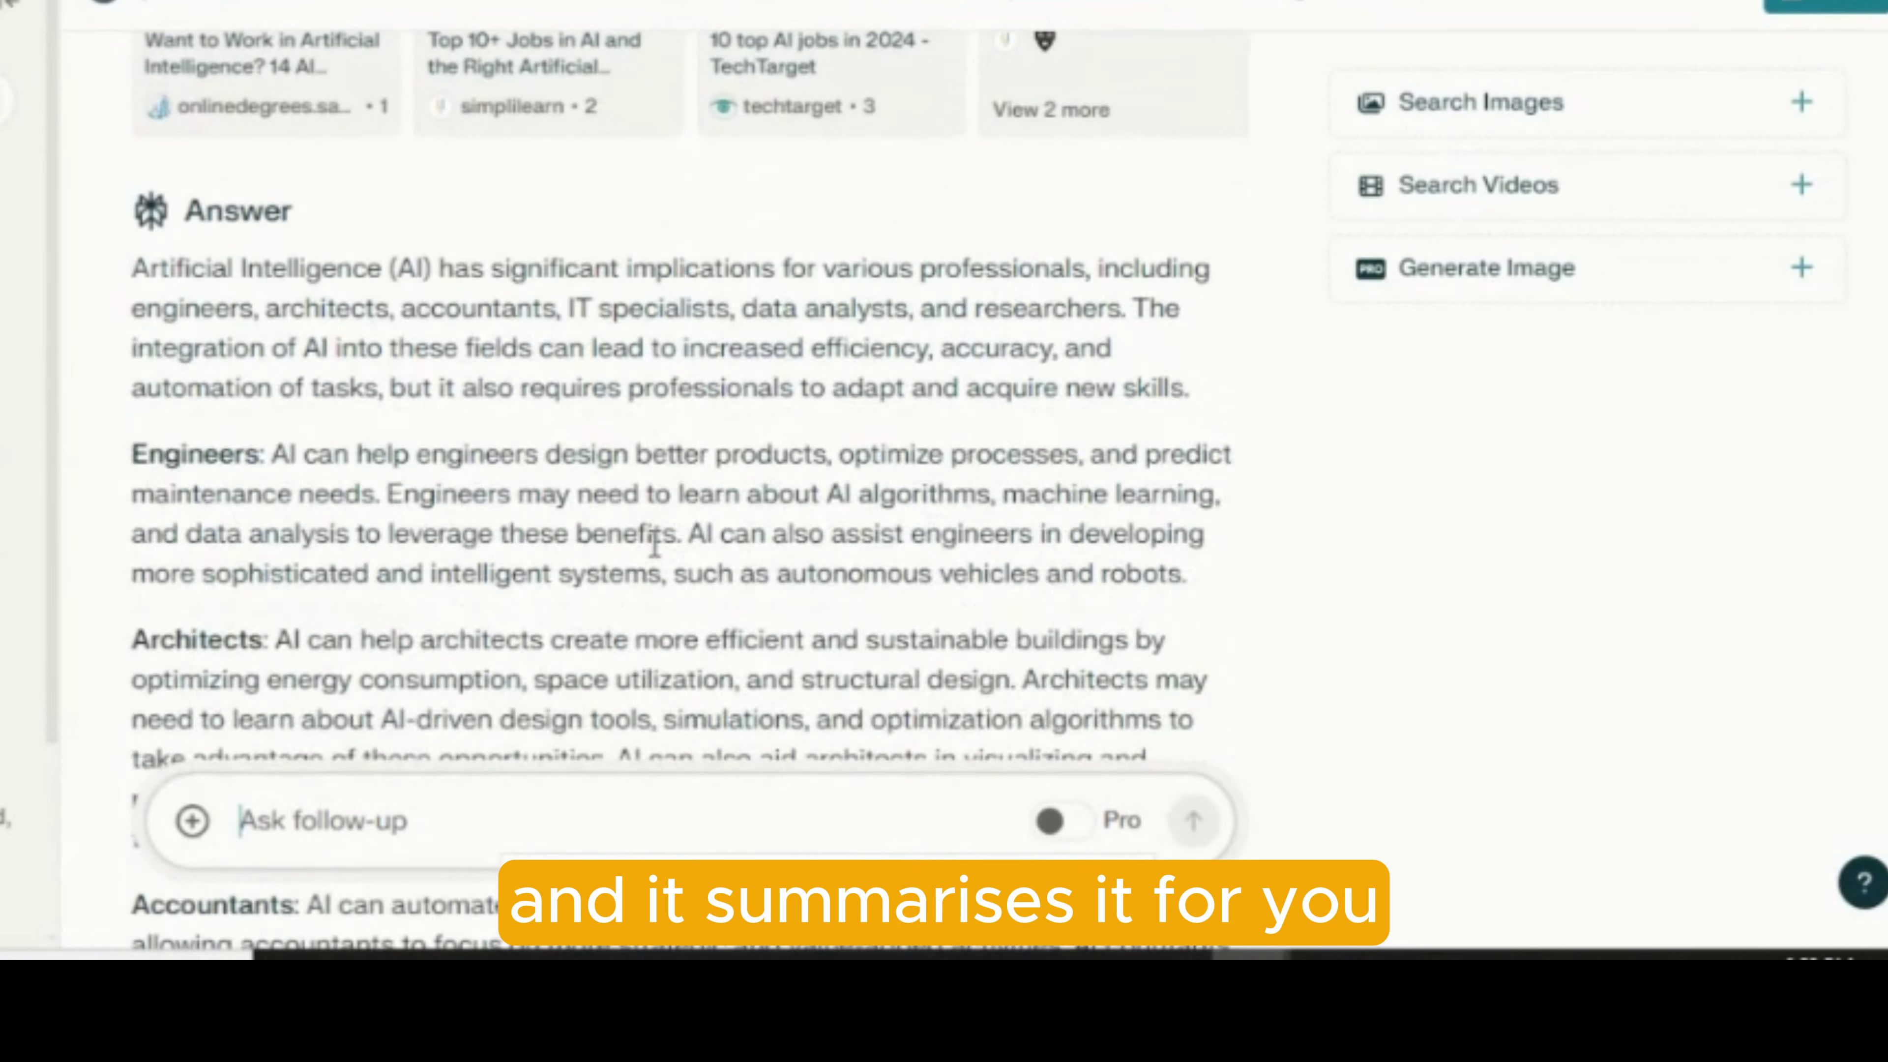
# Step: Read through the answer on AI's implications for each profession, from its introduction to its closing summary
pyautogui.scroll(-12, 647, 557)
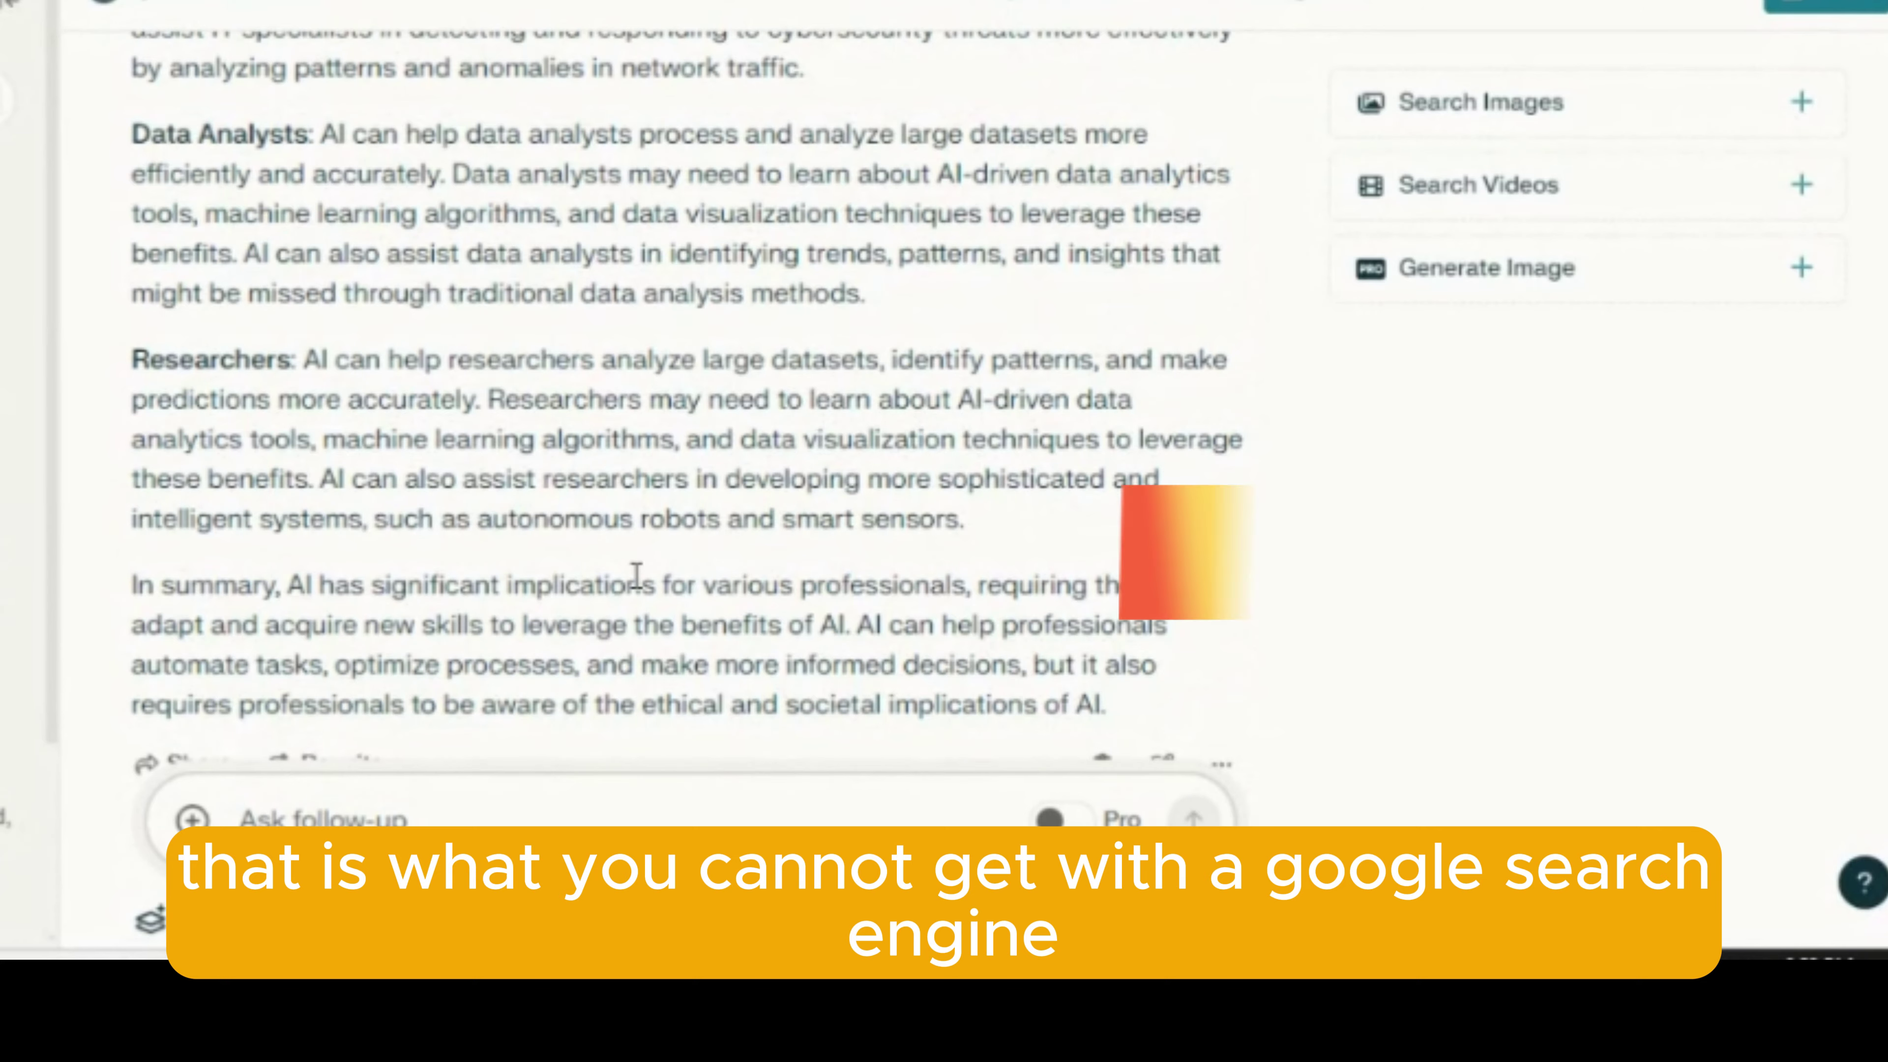
pyautogui.scroll(-6, 639, 572)
pyautogui.scroll(10, 640, 588)
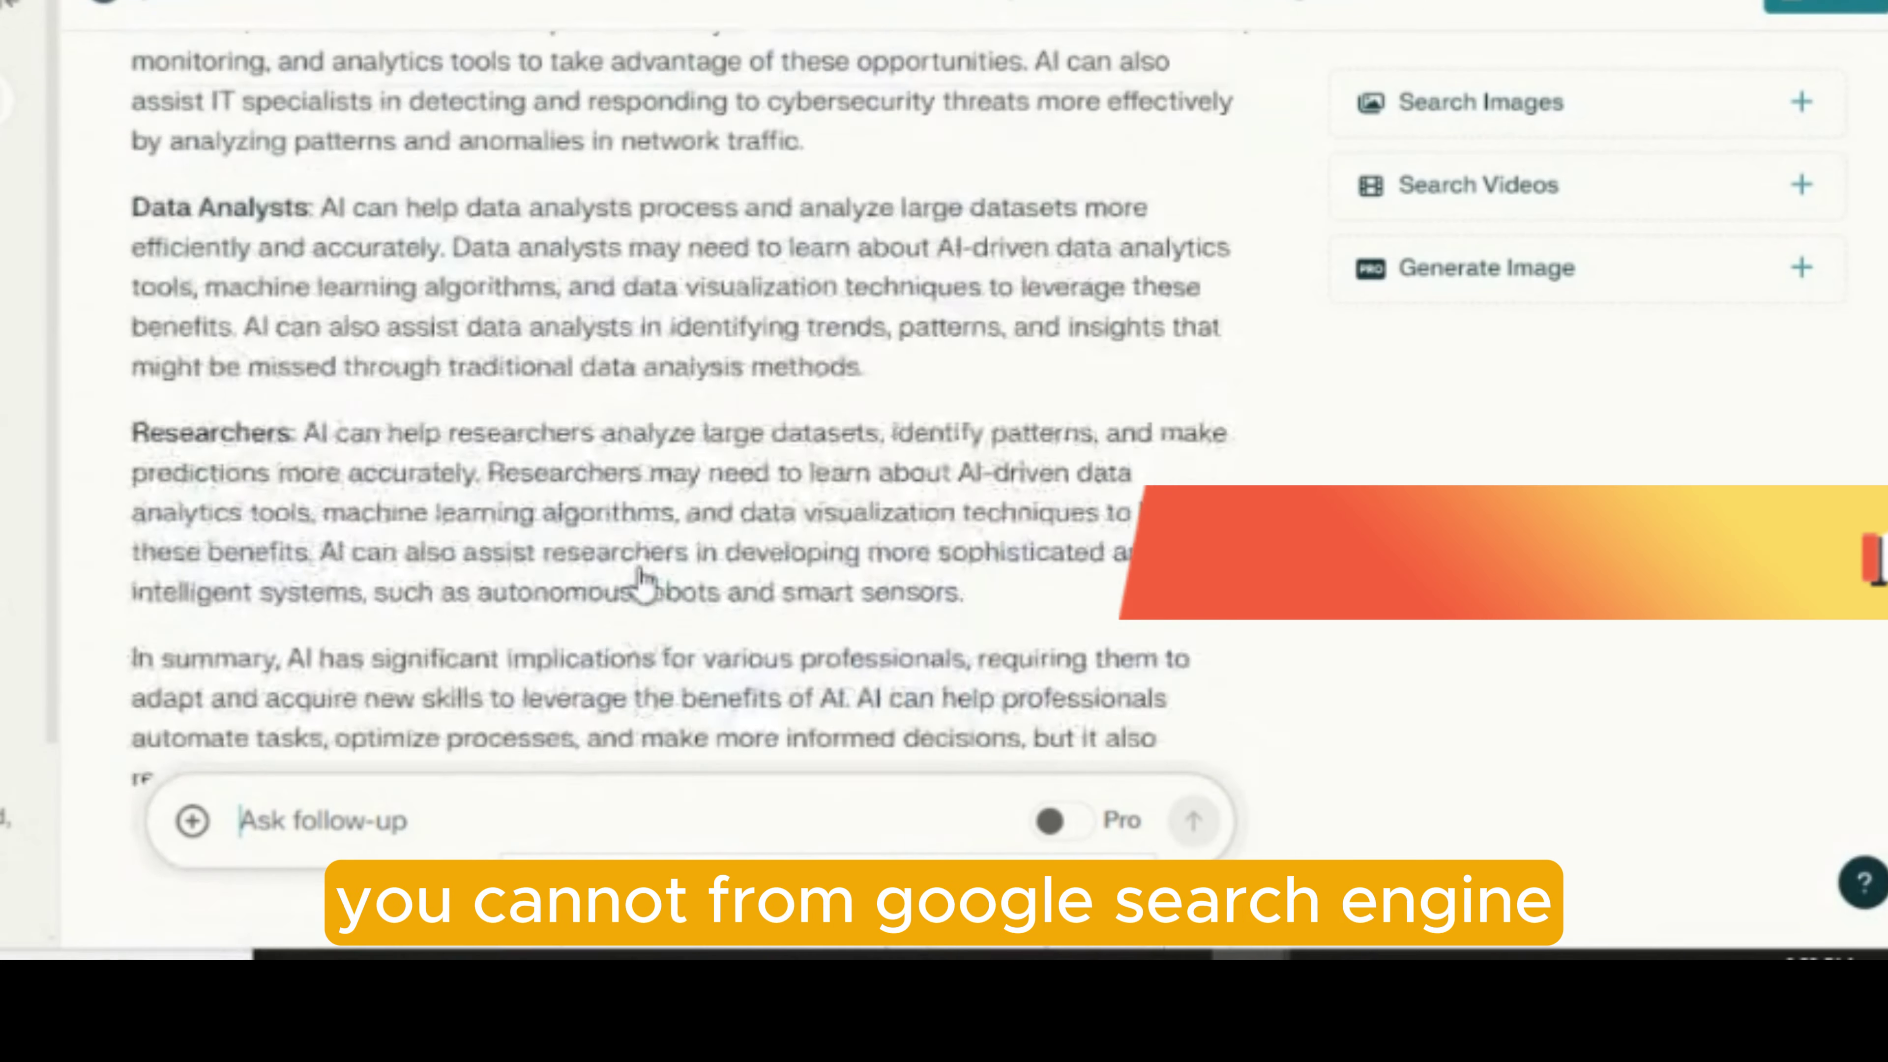
pyautogui.scroll(10, 638, 565)
pyautogui.scroll(3, 640, 569)
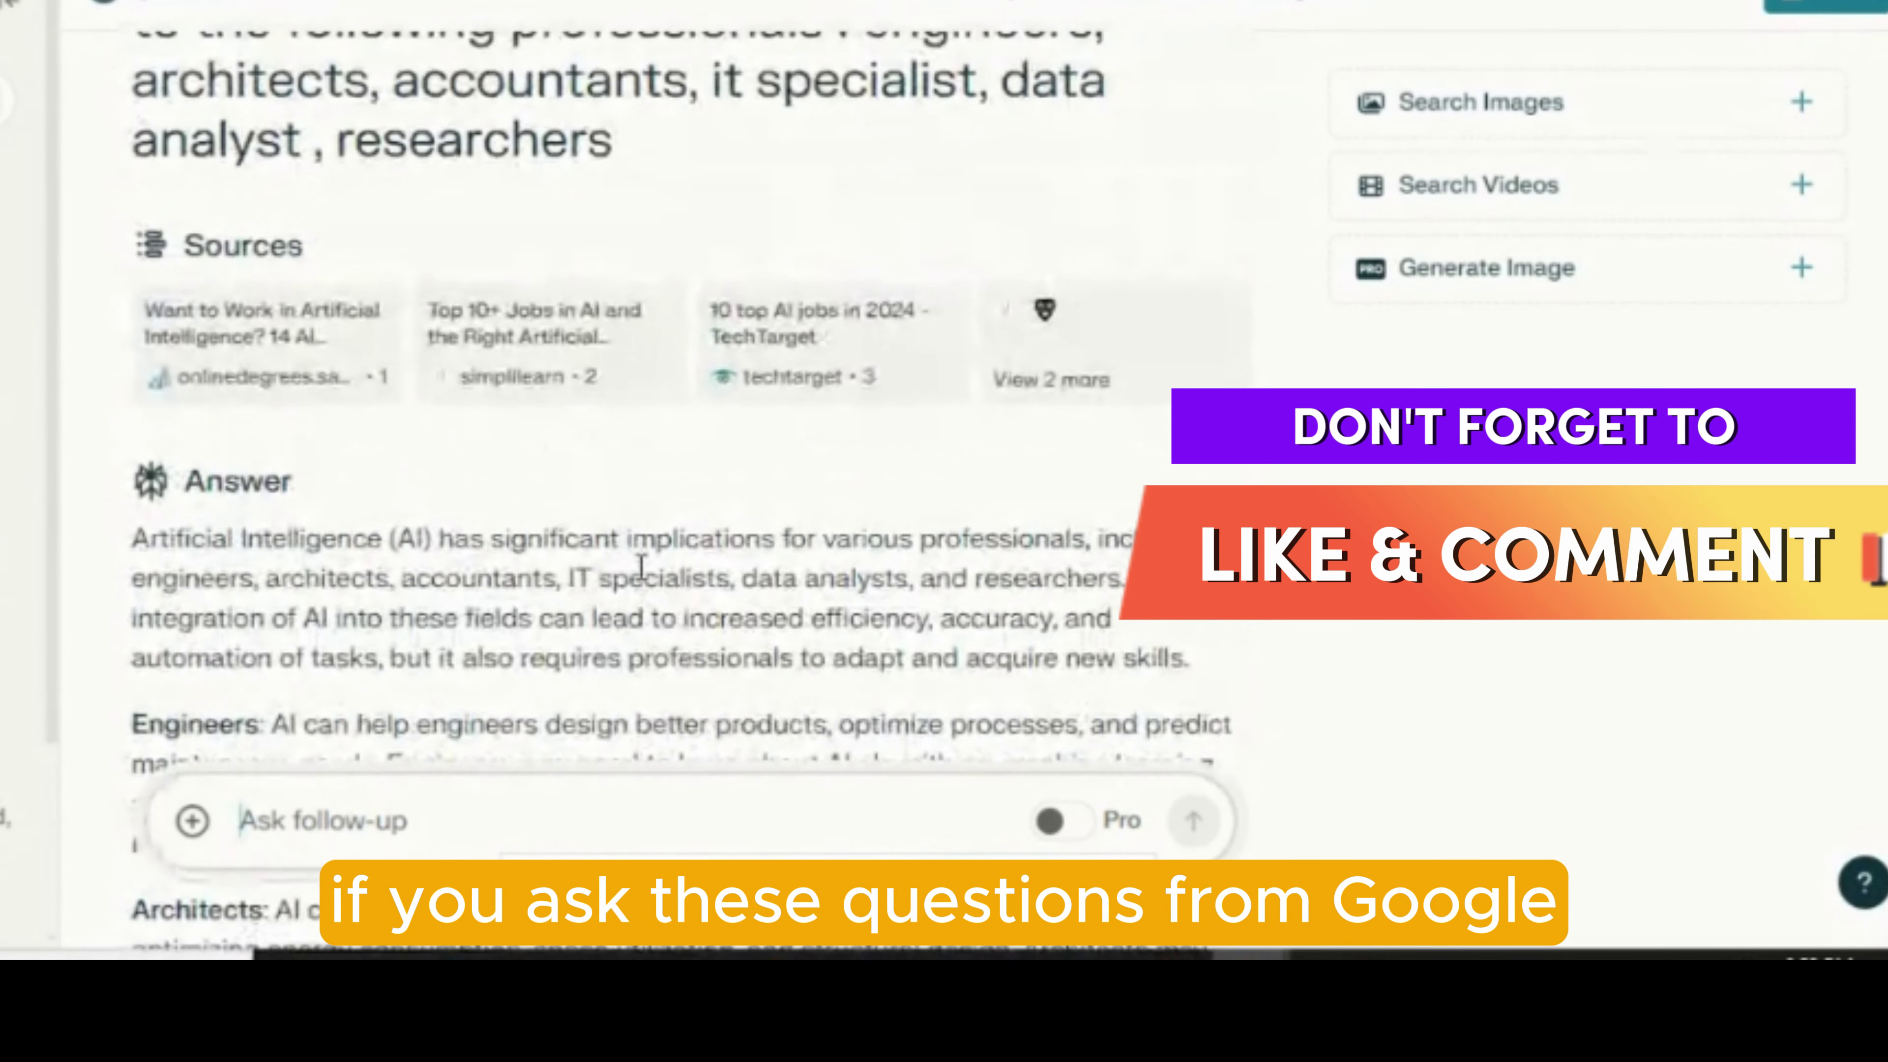
pyautogui.scroll(-8, 641, 567)
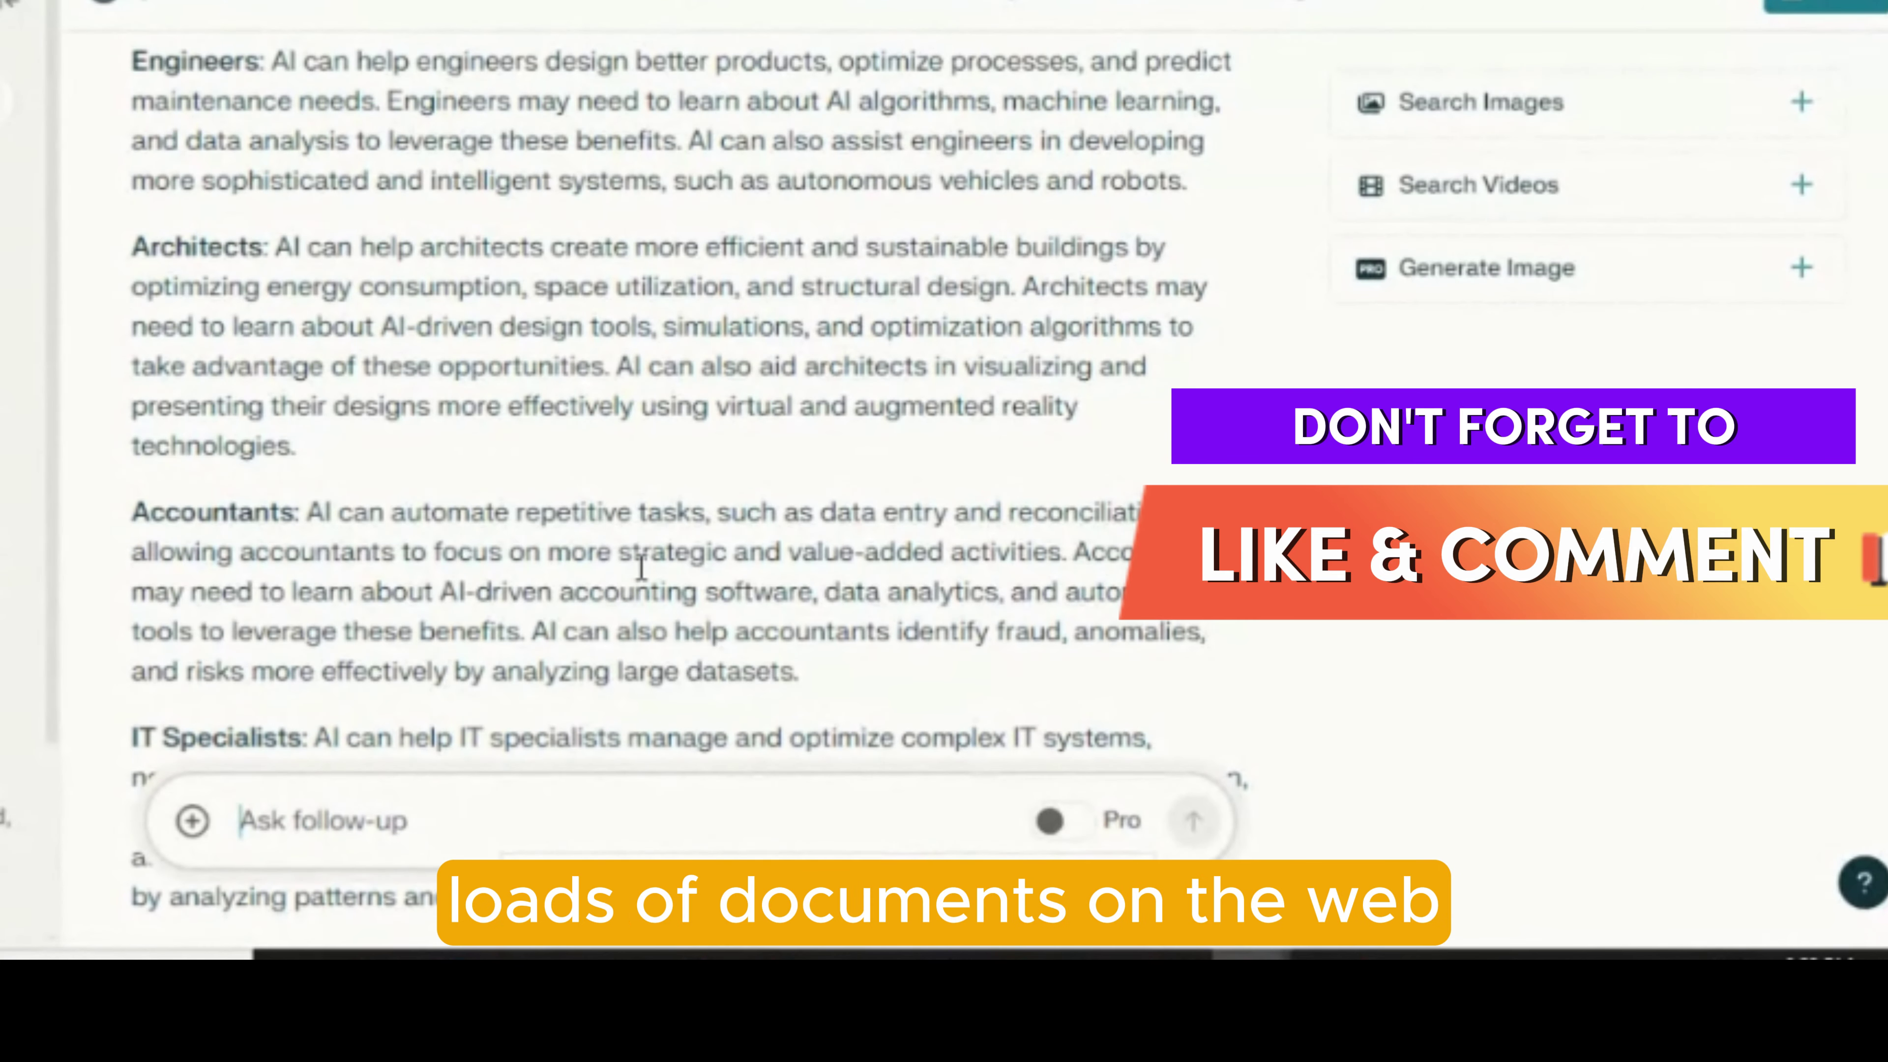
pyautogui.scroll(-10, 641, 569)
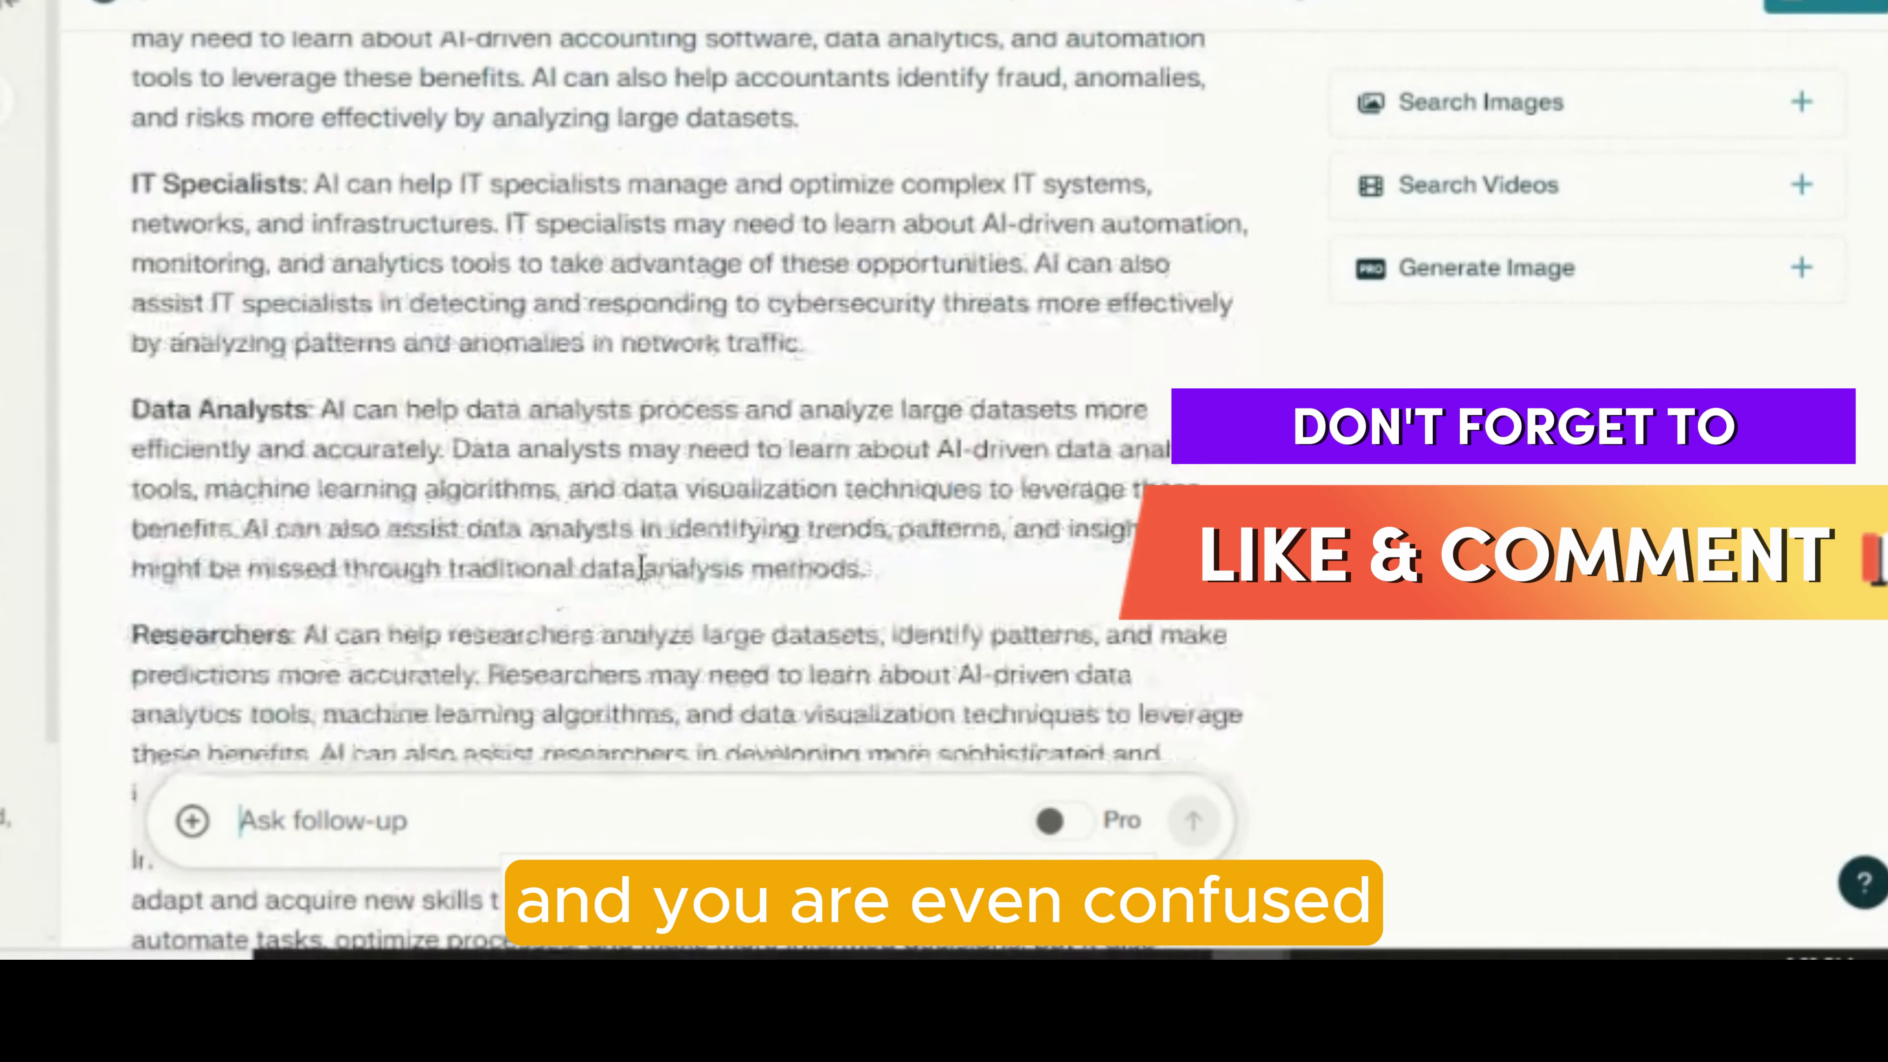
pyautogui.scroll(-5, 640, 572)
pyautogui.scroll(20, 642, 584)
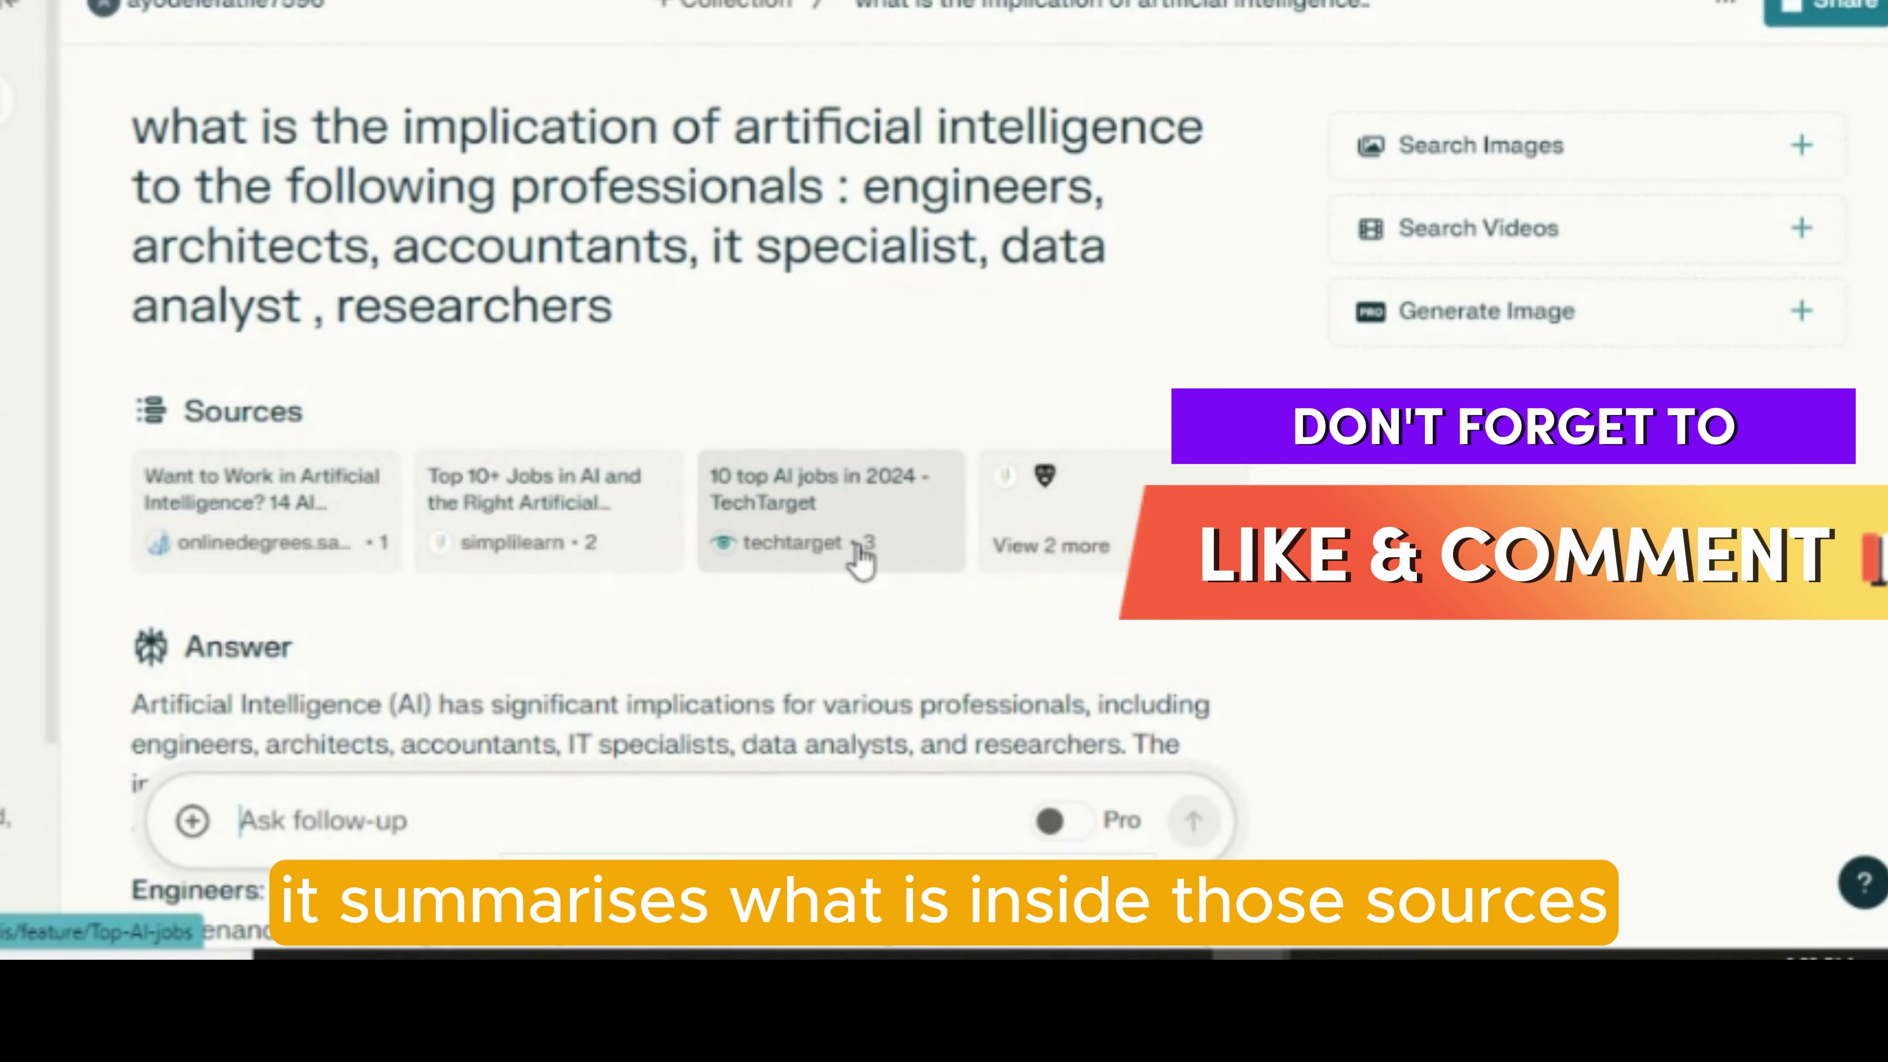
# Step: Review the answer's sources and profession sections, ending with the related follow-up questions
pyautogui.scroll(-9, 224, 480)
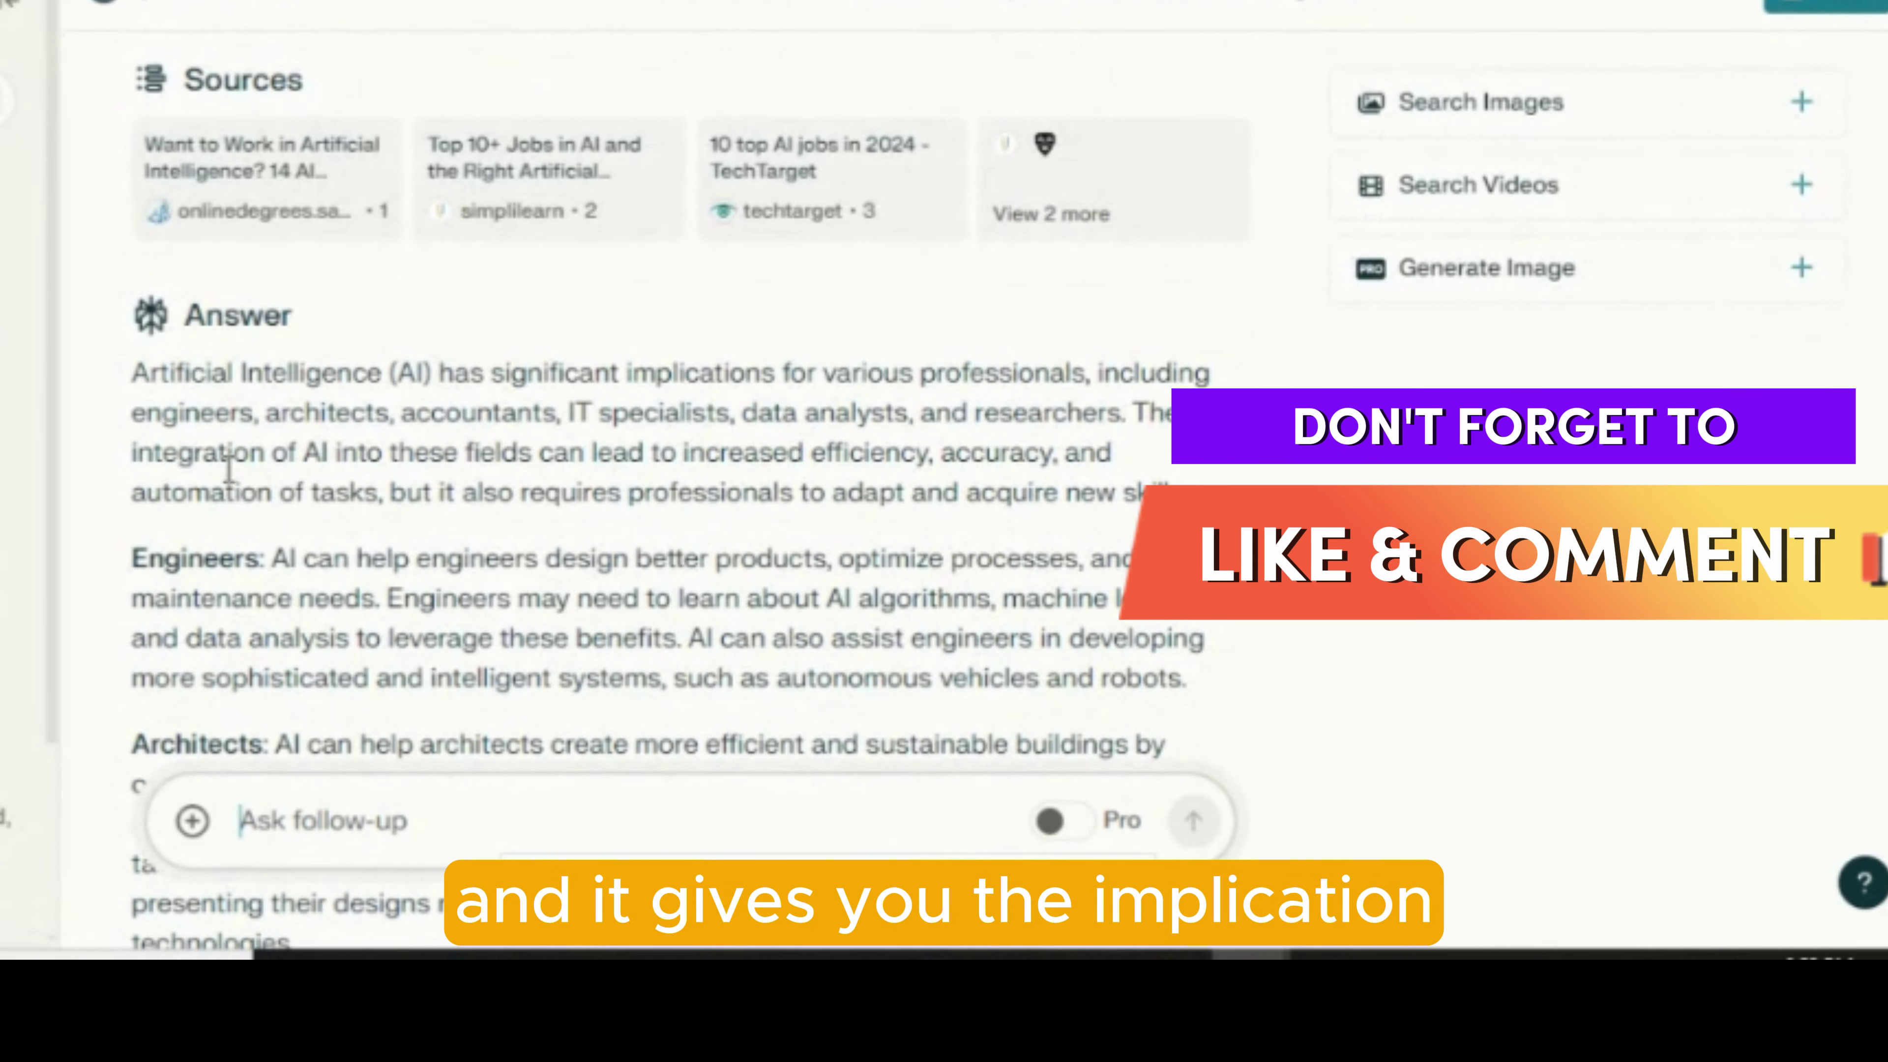
pyautogui.scroll(5, 223, 480)
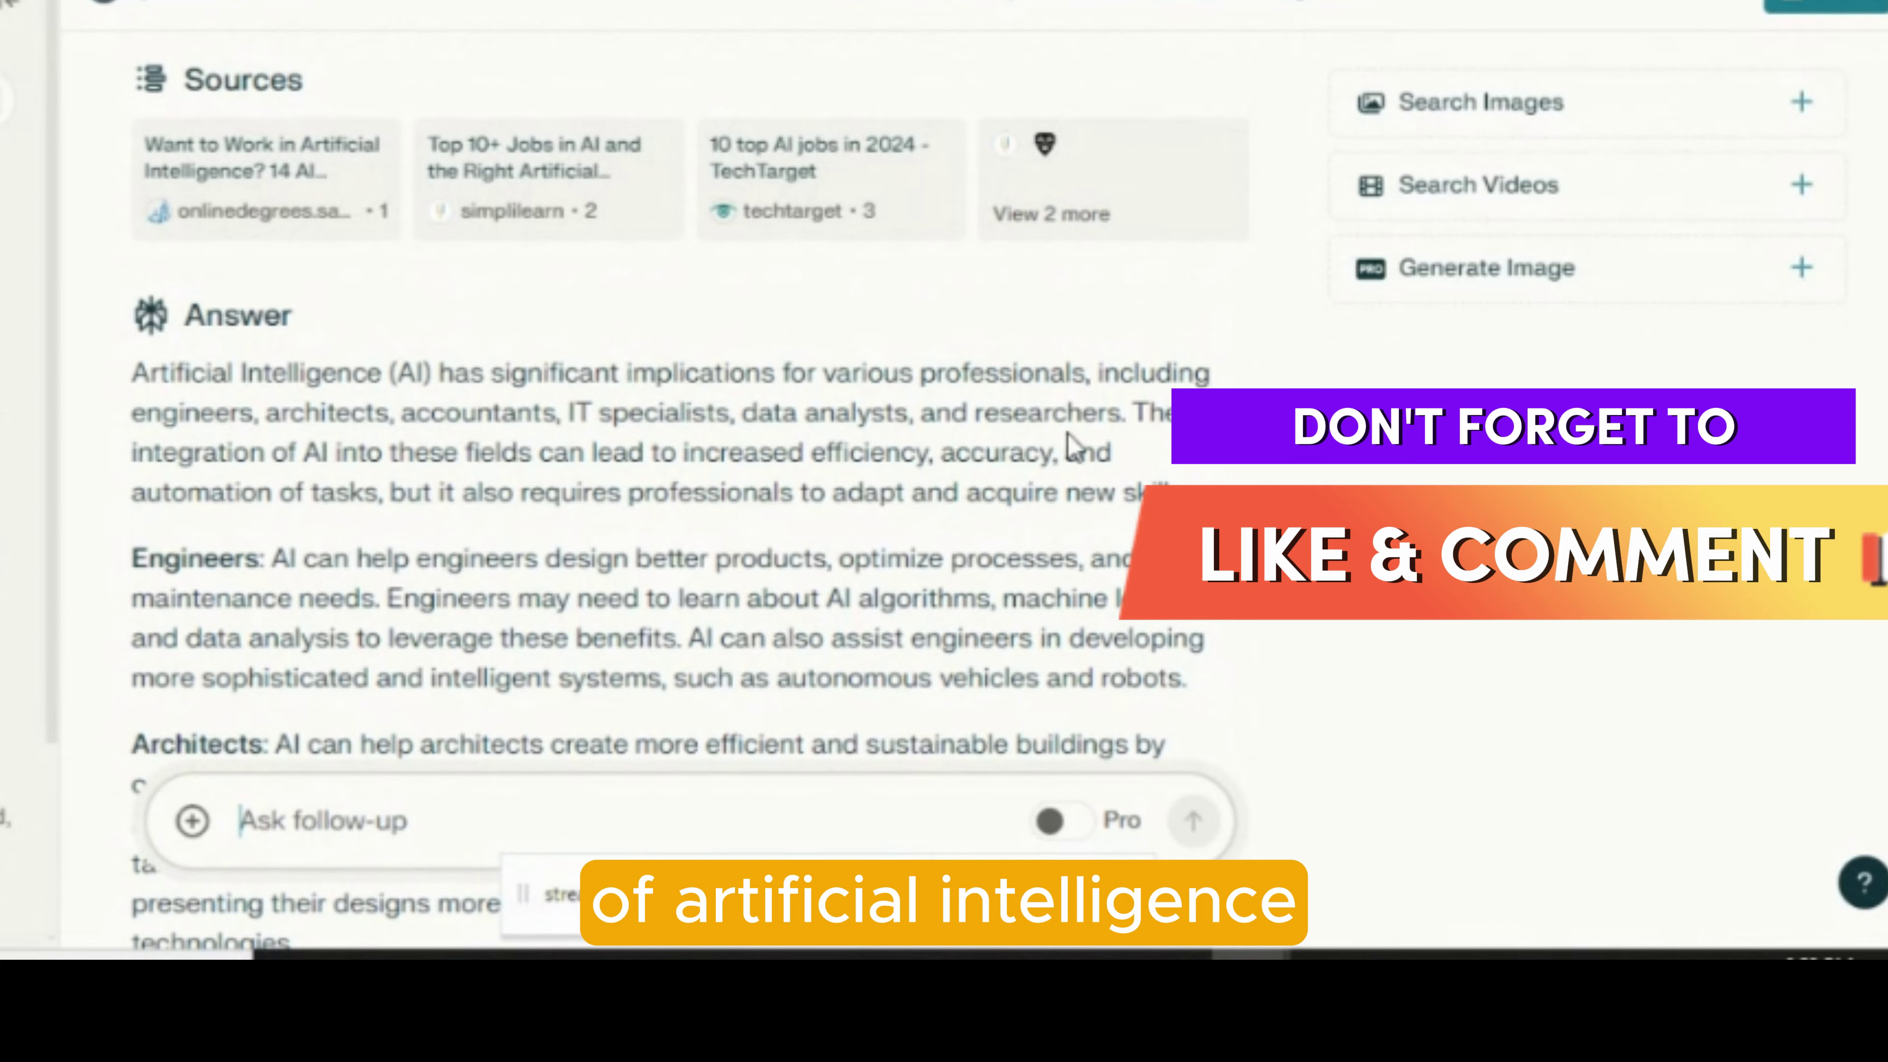
pyautogui.scroll(-4, 465, 449)
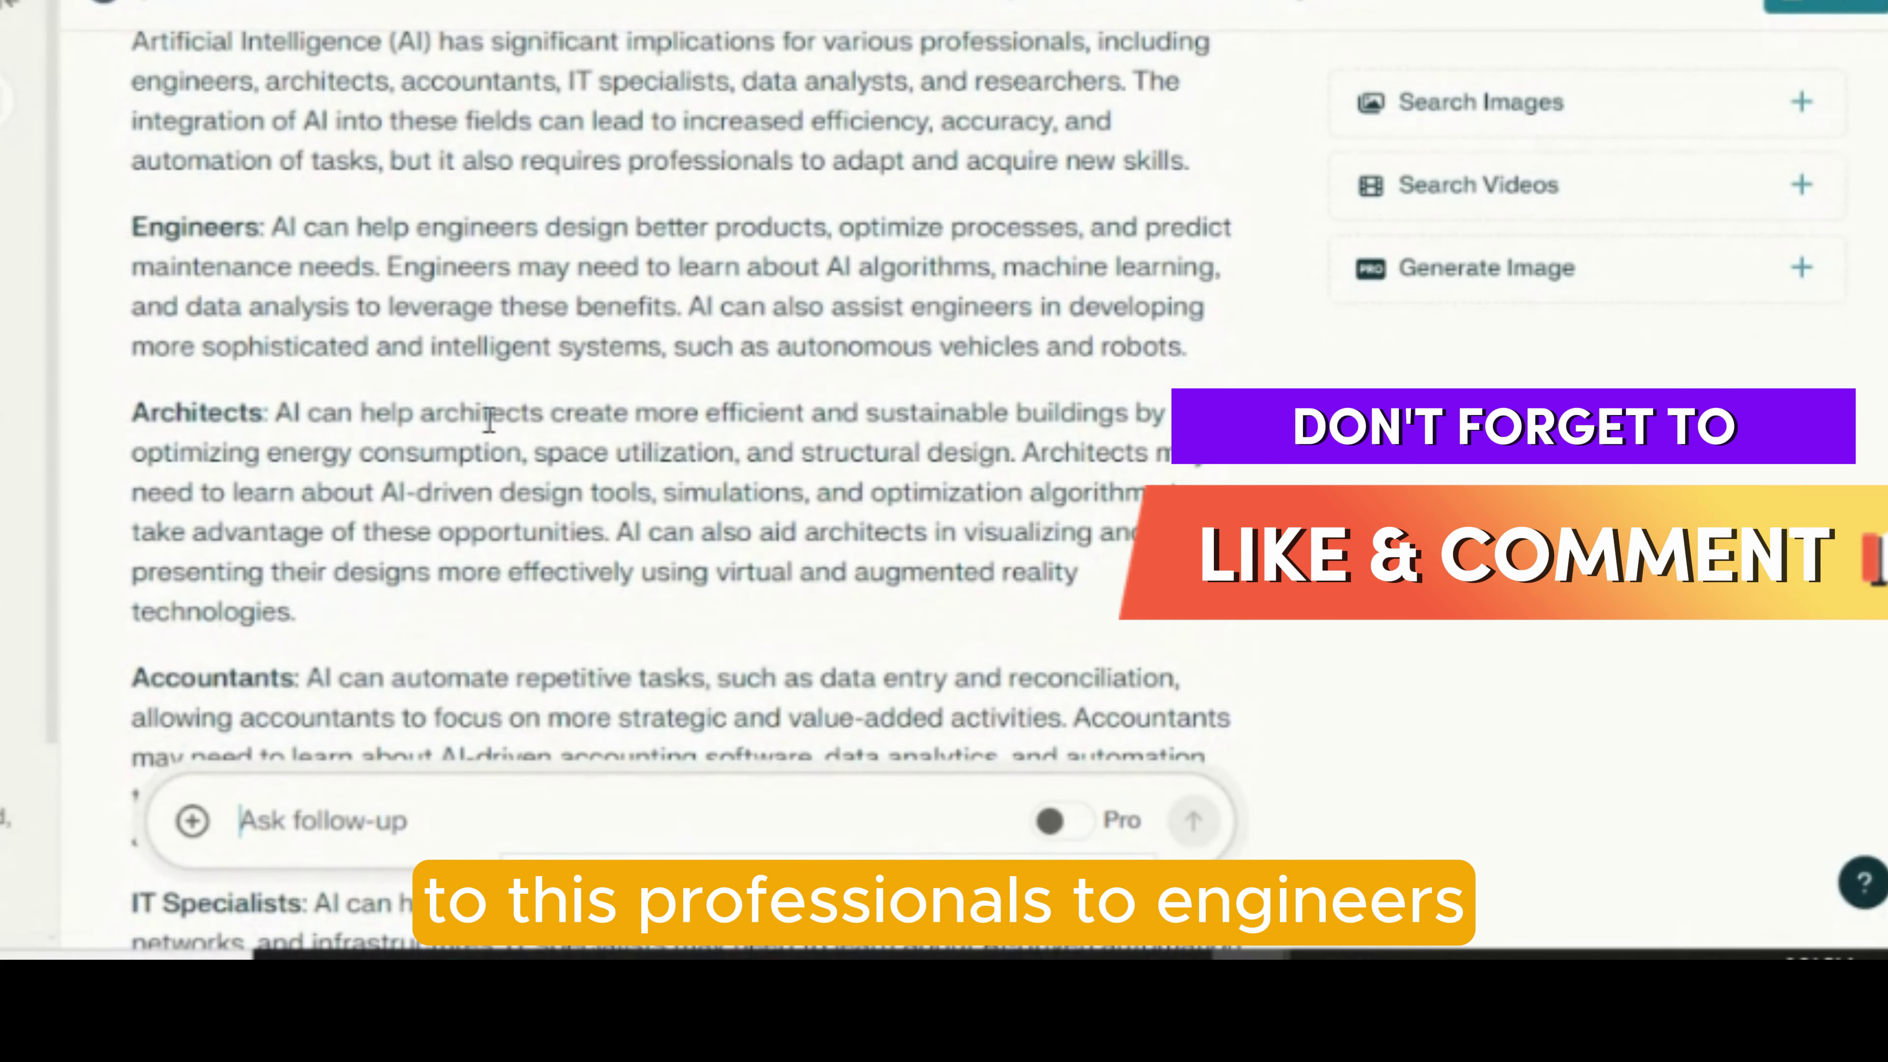
pyautogui.scroll(-6, 450, 350)
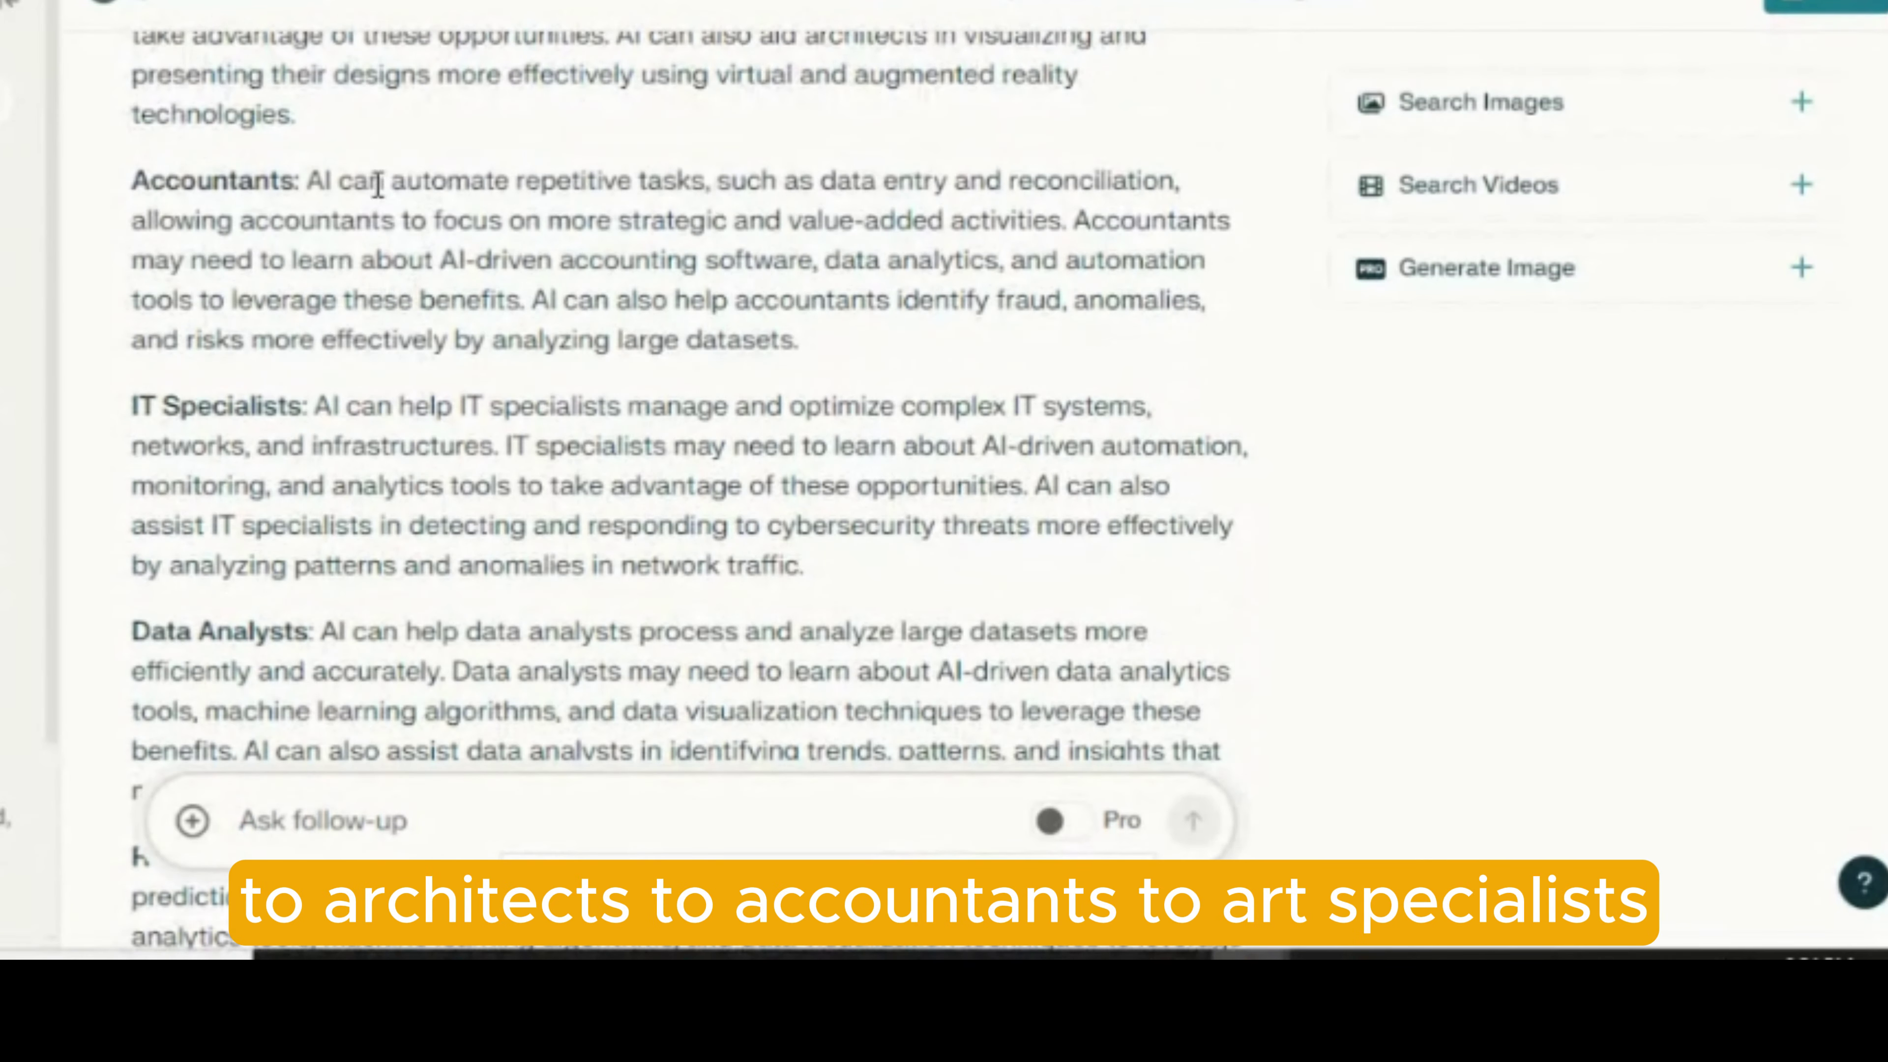
pyautogui.scroll(-5, 350, 342)
pyautogui.scroll(-9, 344, 342)
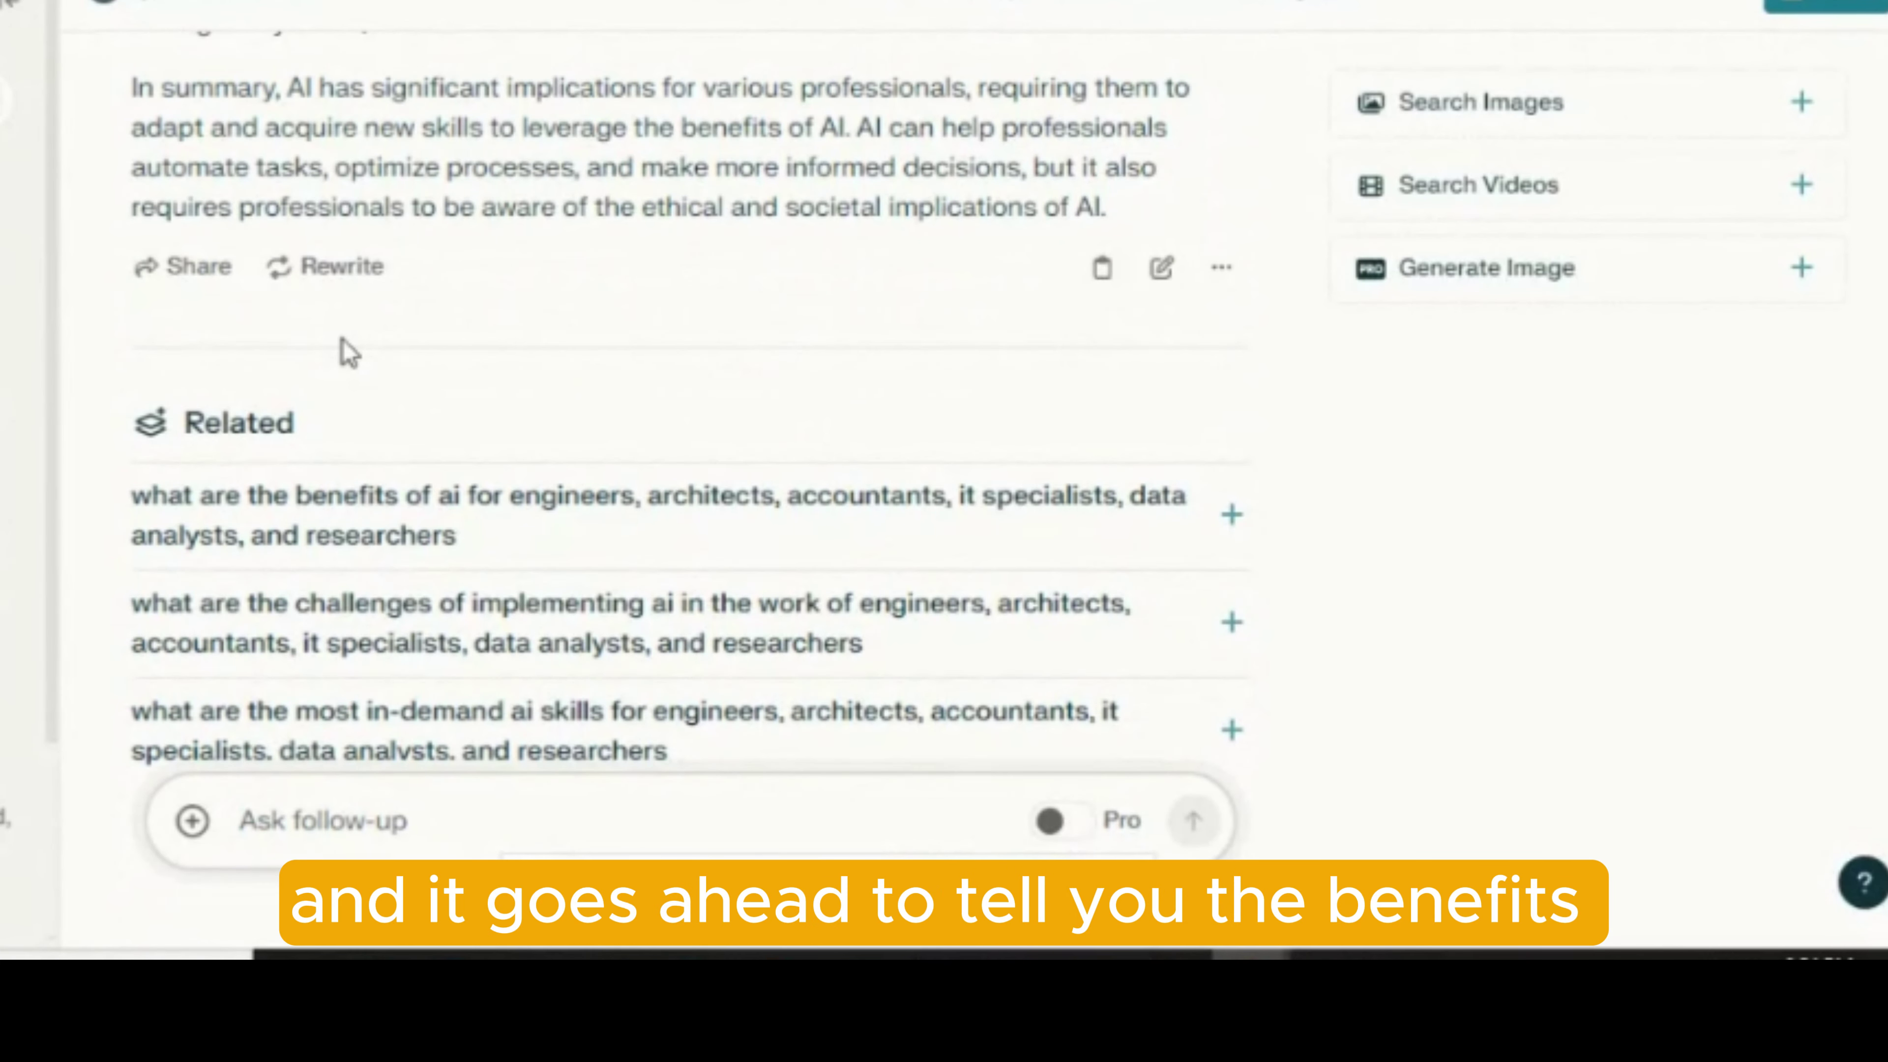
pyautogui.scroll(-1, 349, 353)
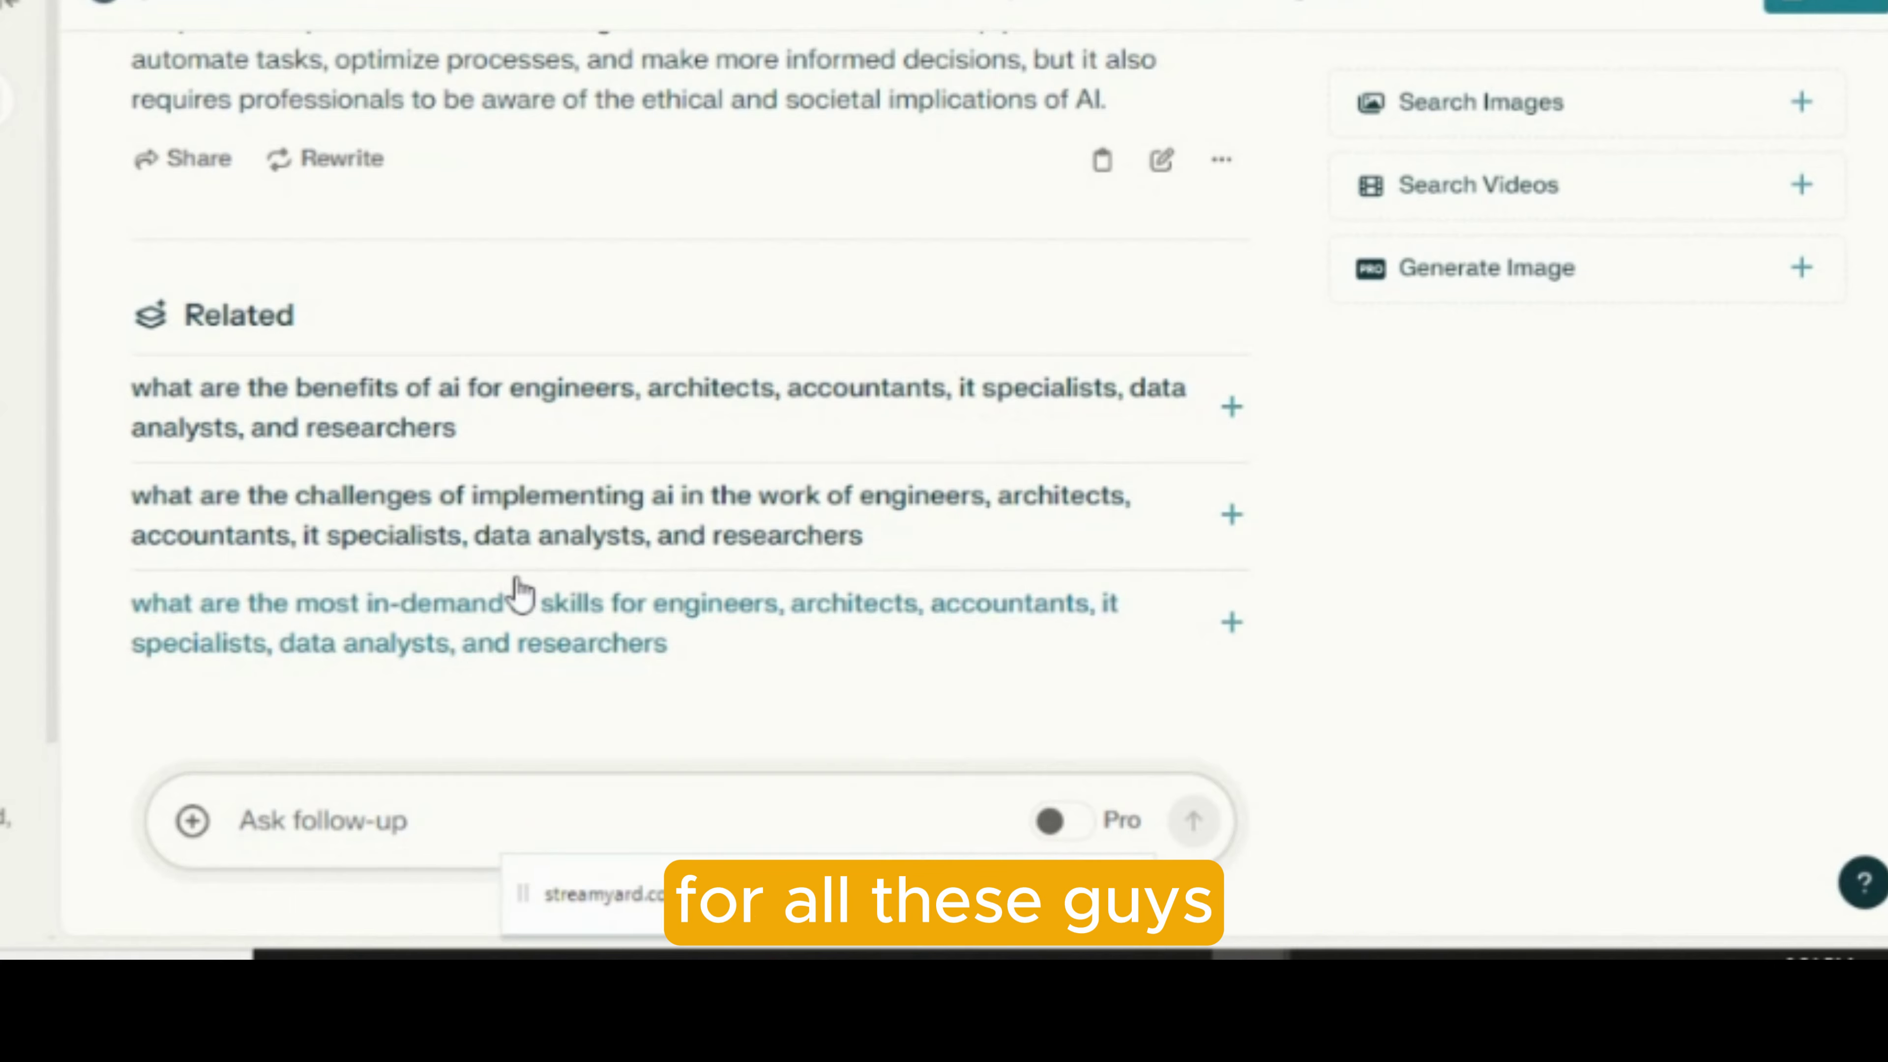
# Step: Return to the answer's sources and open the first one, the article on working in artificial intelligence
pyautogui.scroll(10, 498, 588)
pyautogui.scroll(6, 313, 387)
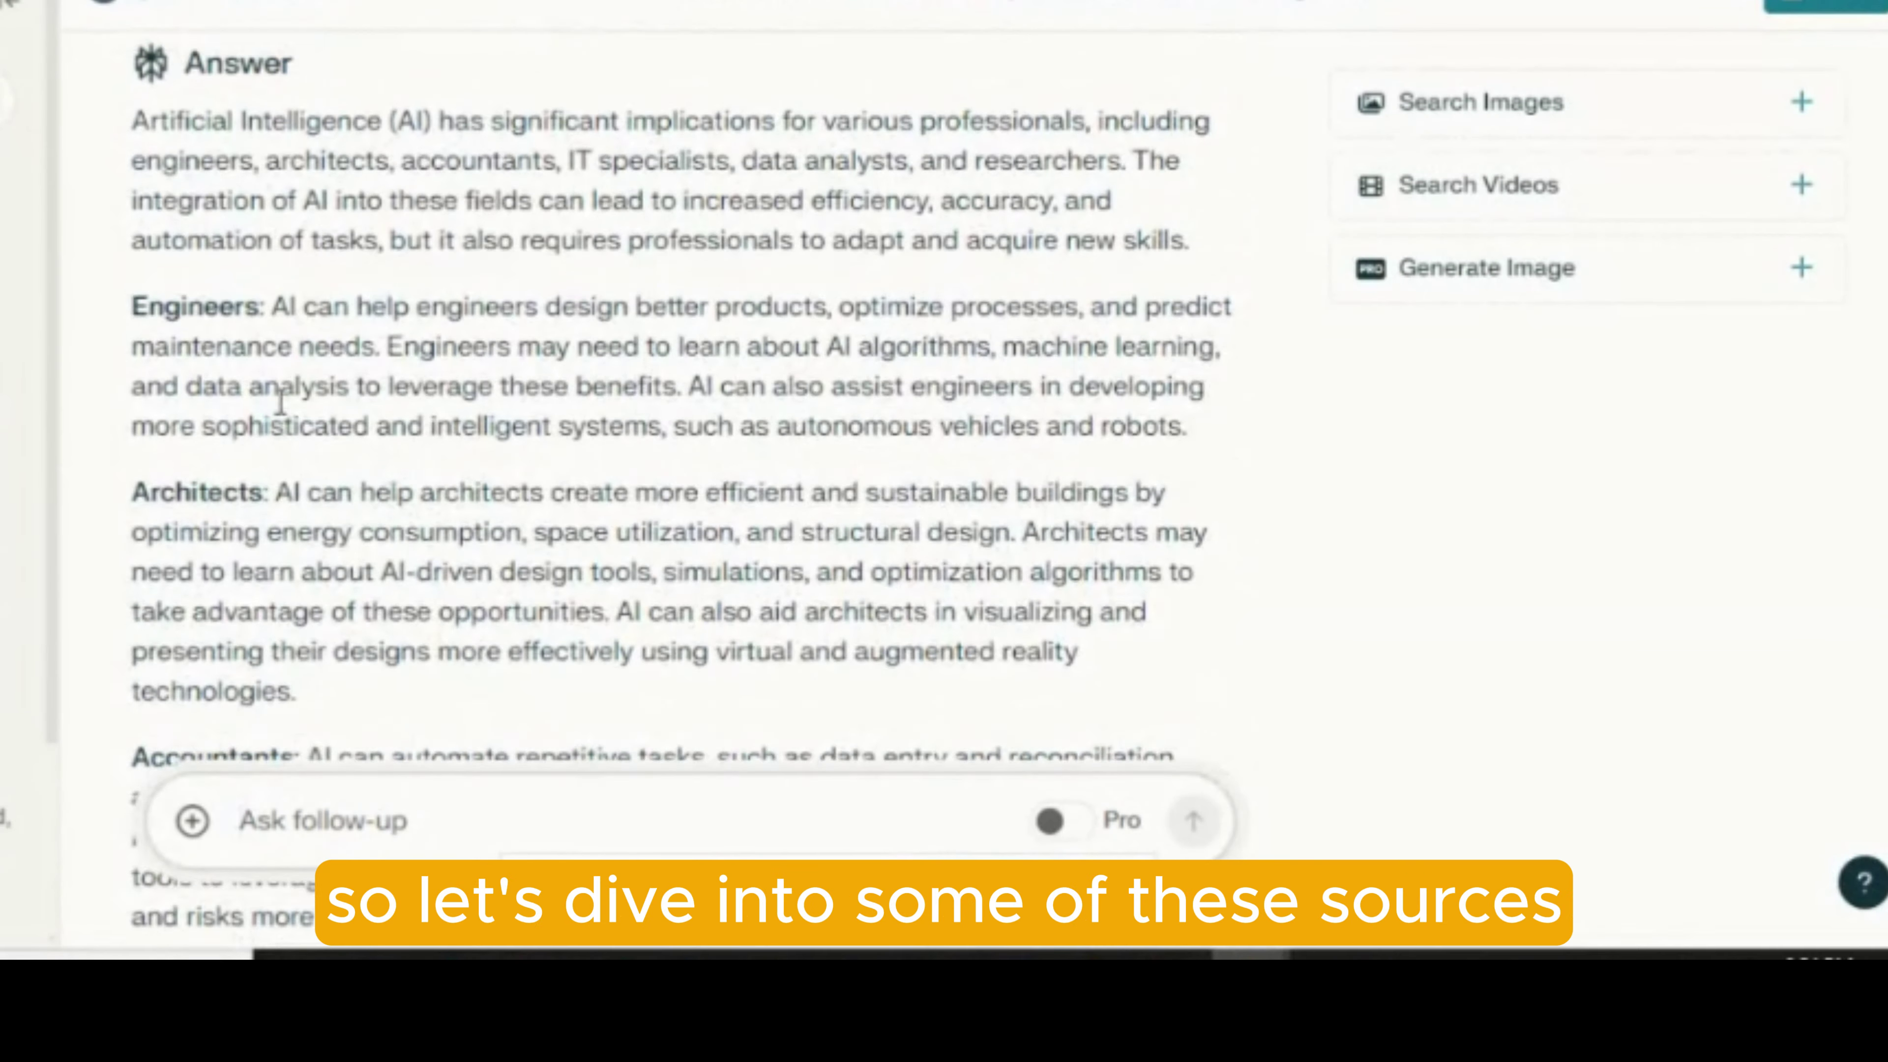
pyautogui.scroll(-5, 442, 615)
pyautogui.scroll(5, 437, 605)
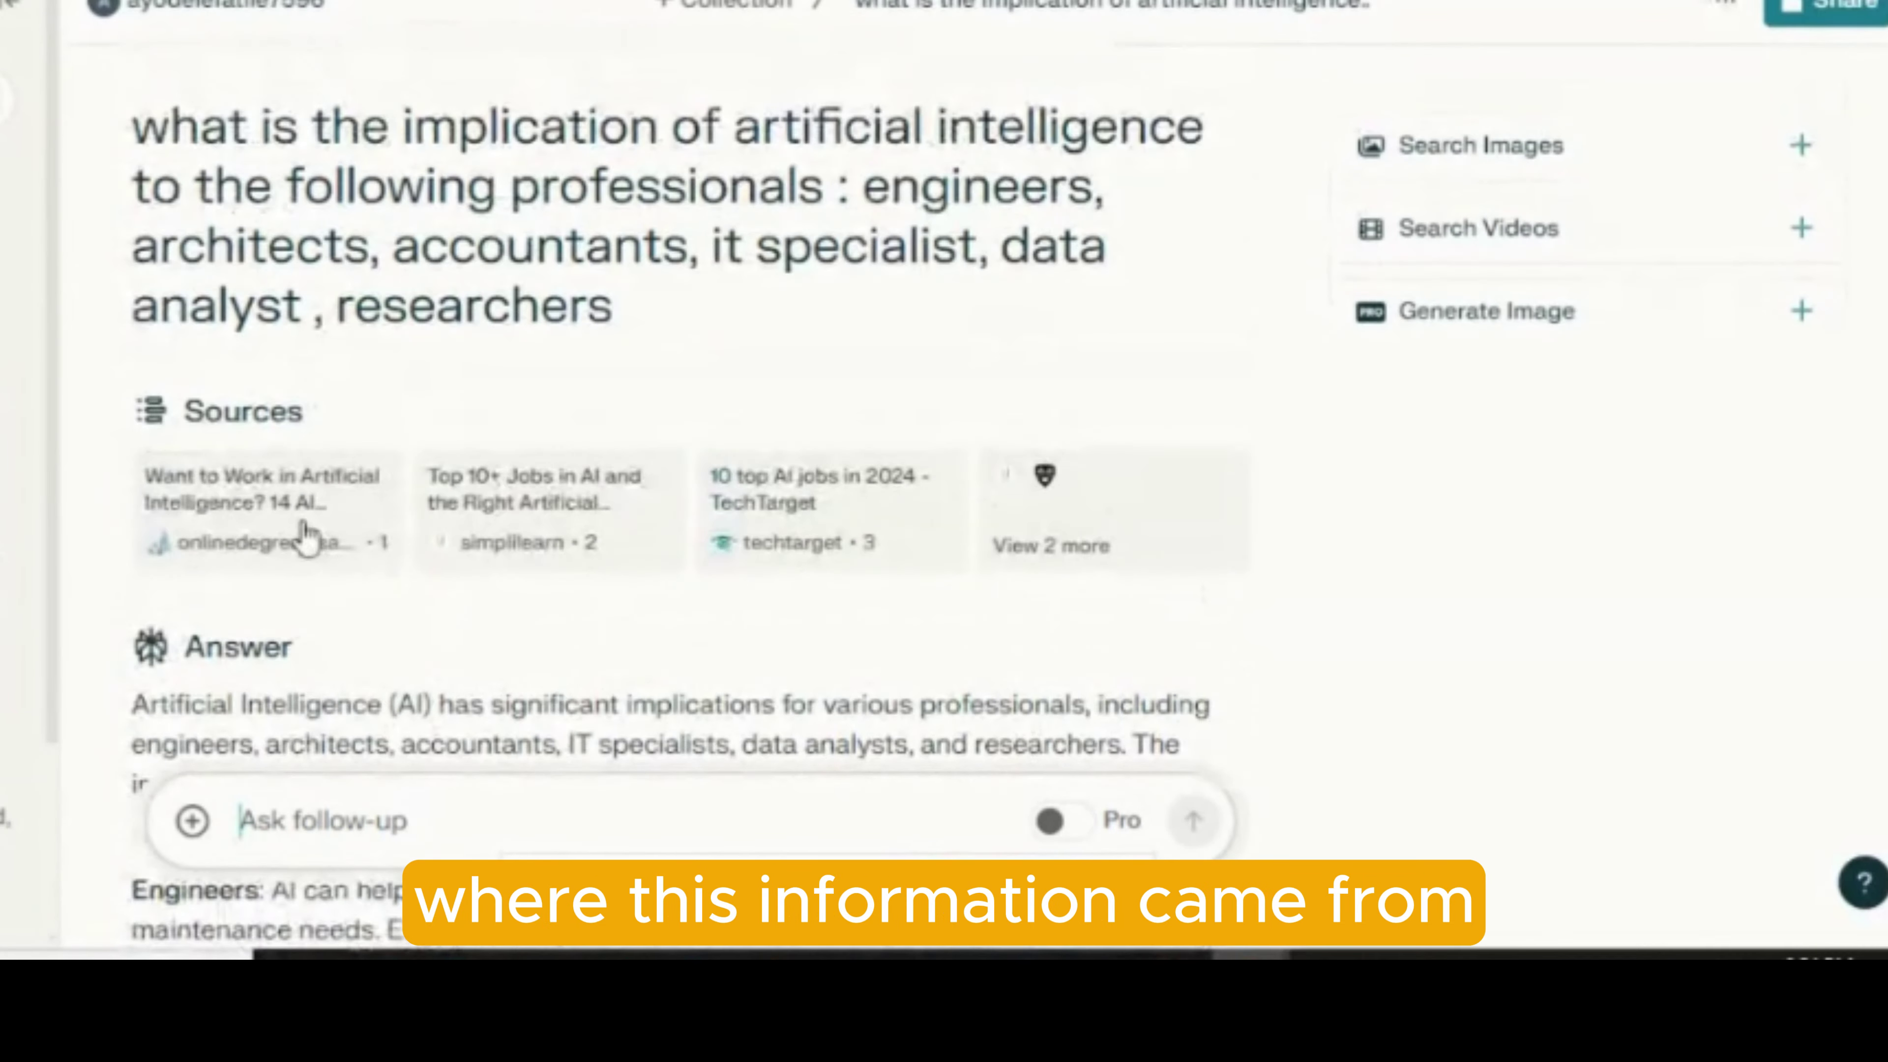
pyautogui.click(537, 429)
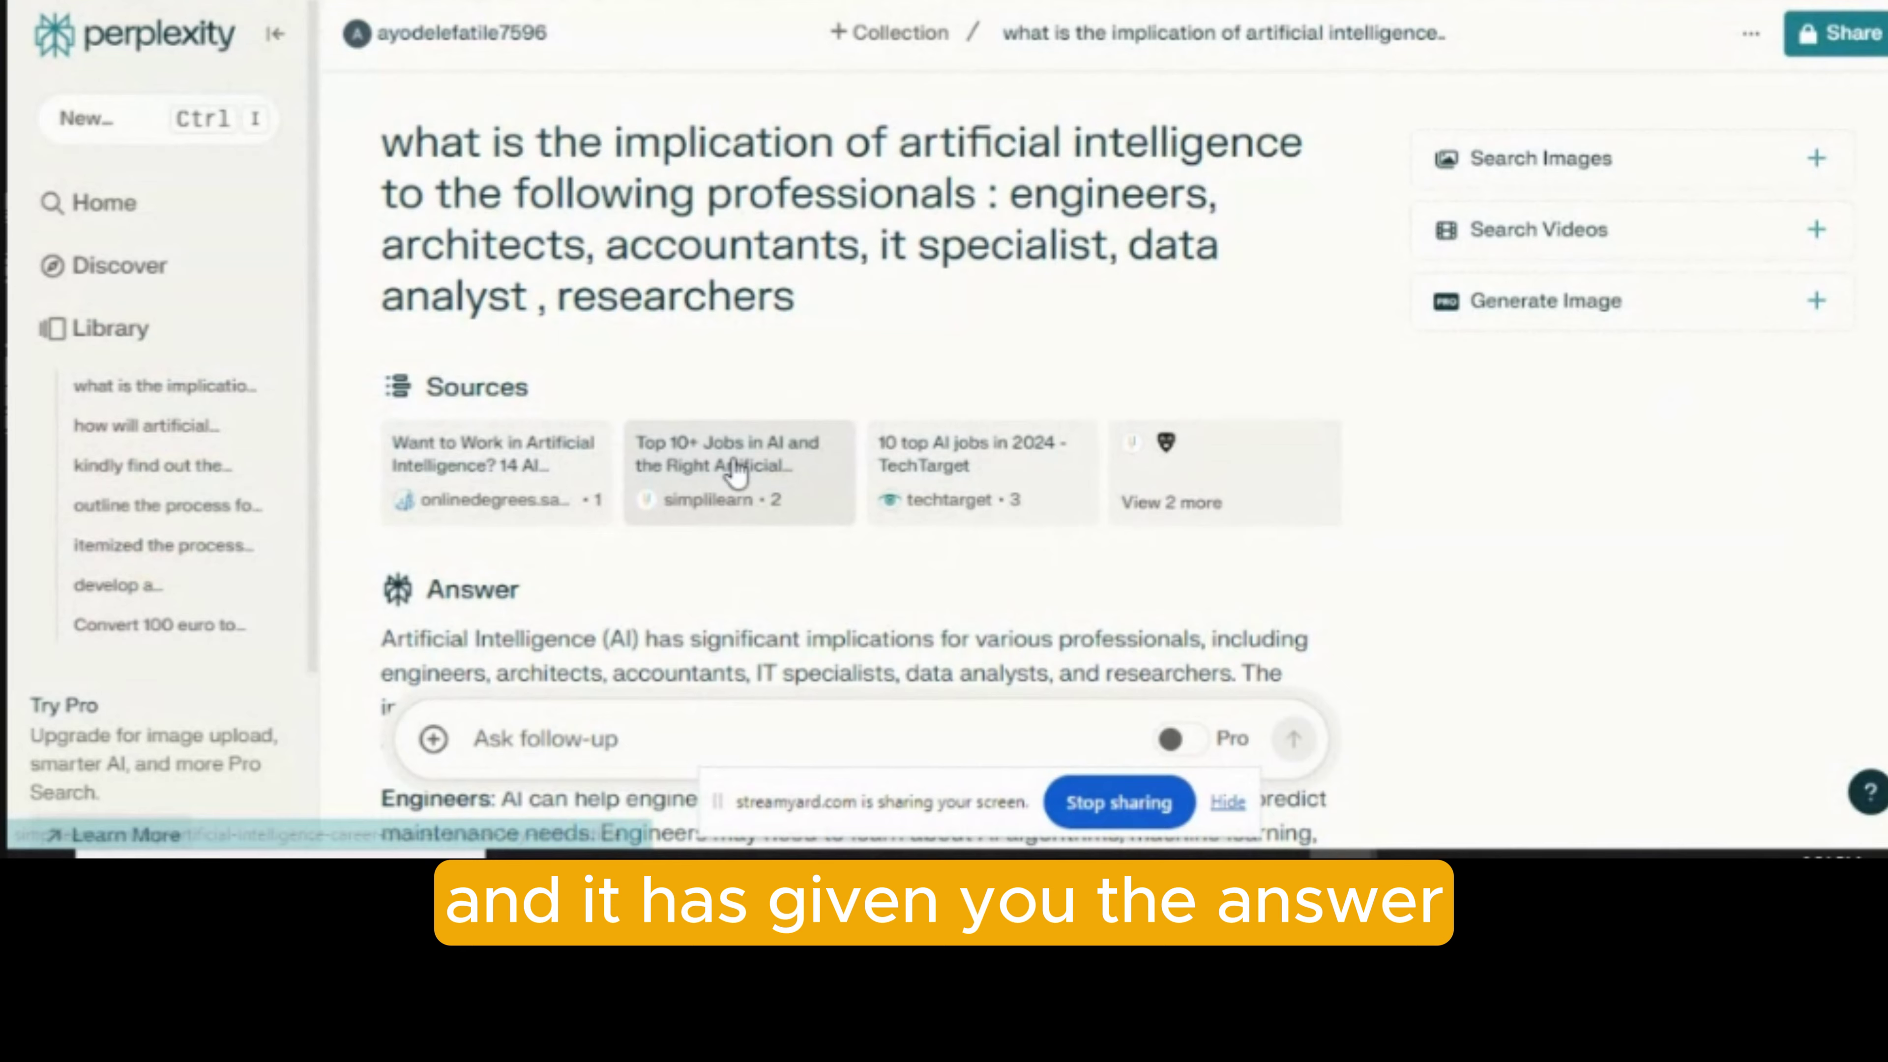
# Step: Open the Simplilearn source on top AI jobs, skim the article and close it
pyautogui.click(733, 457)
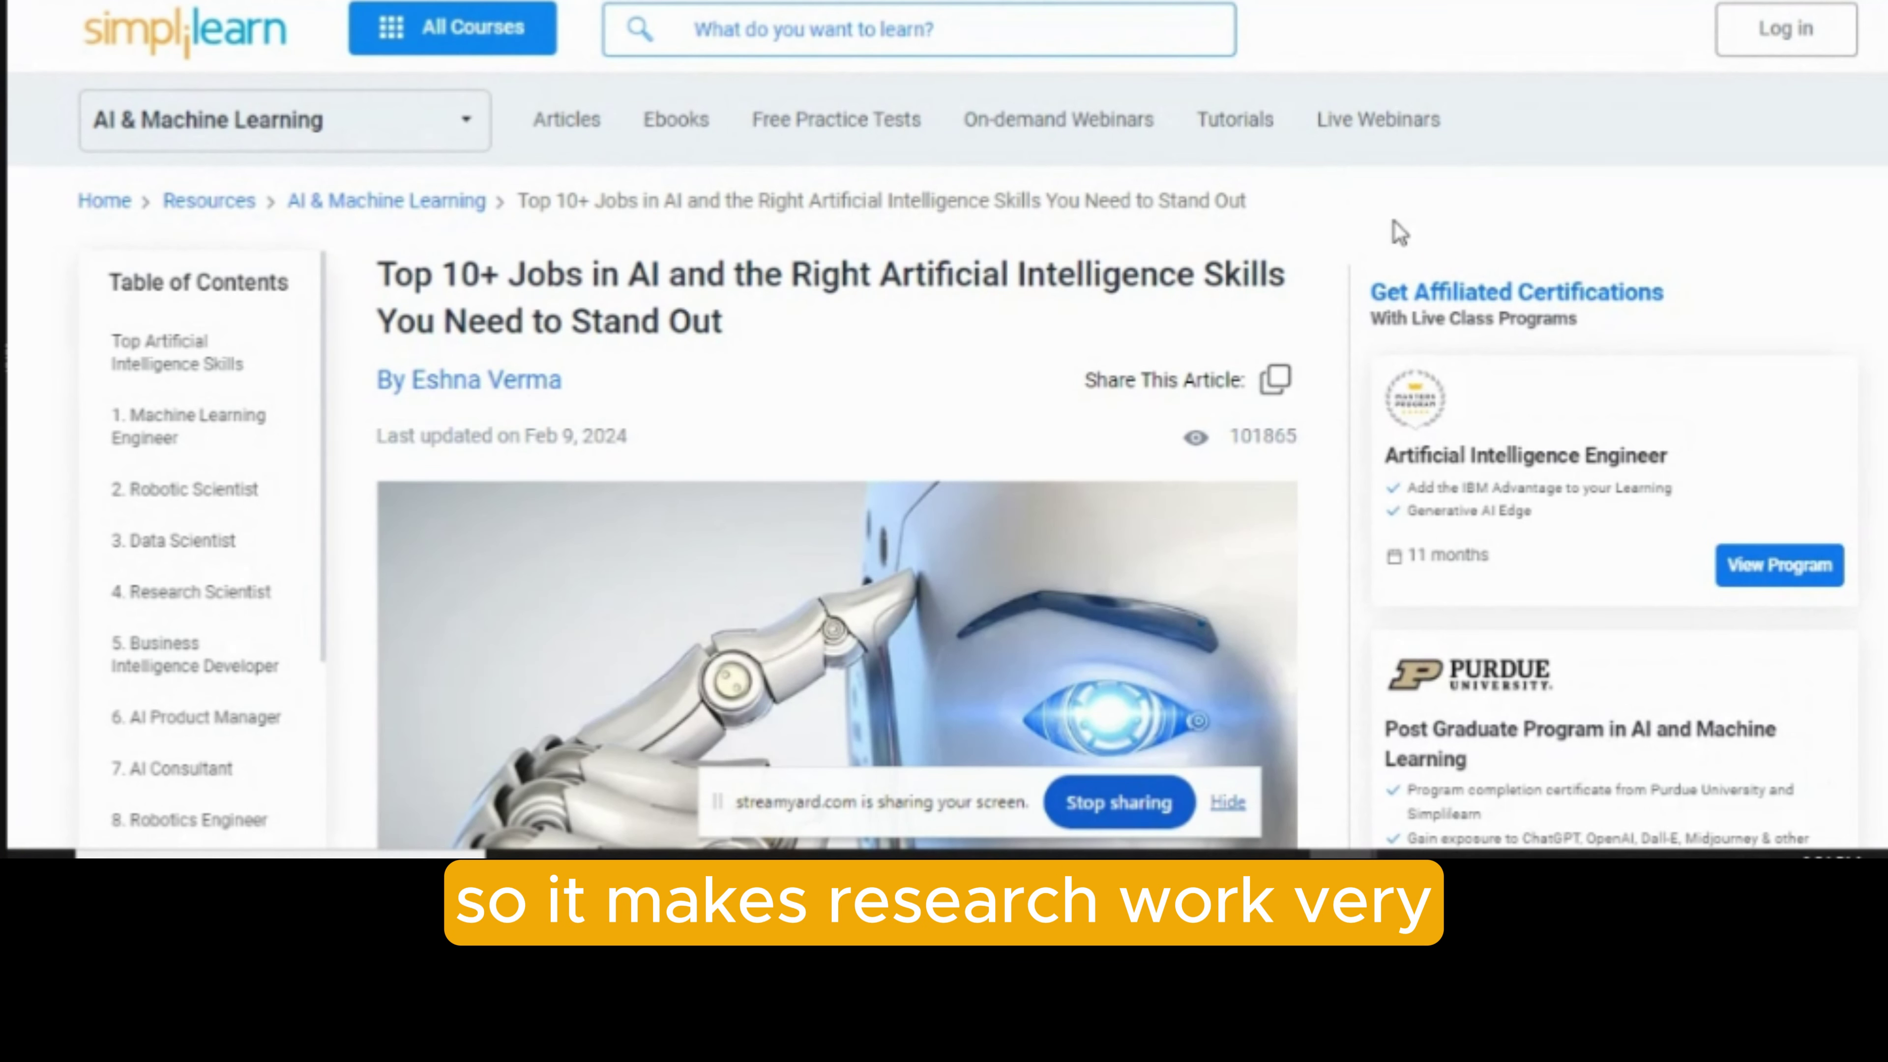
pyautogui.scroll(-2, 1397, 232)
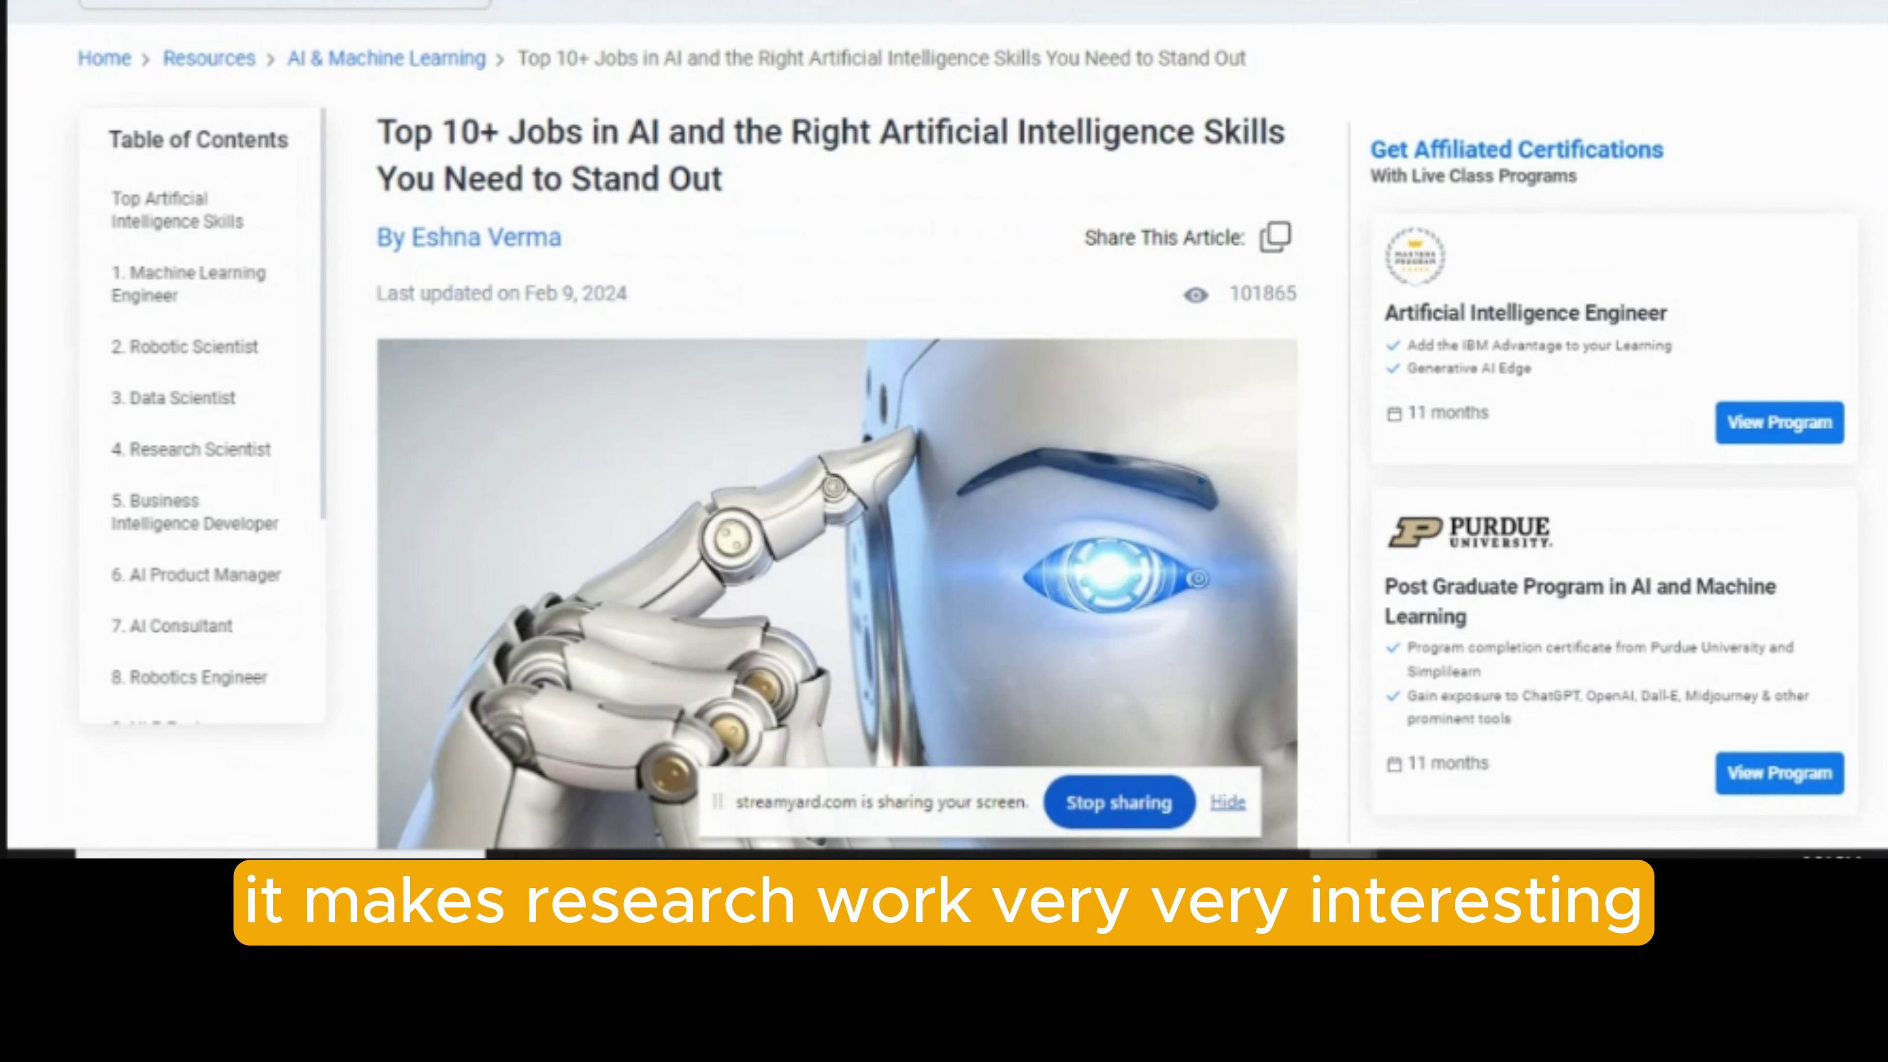
pyautogui.hotkey('ctrl', 'w')
# Step: Open the TechTarget source on the 10 top AI jobs in 2024, skim the article and close it
pyautogui.click(967, 466)
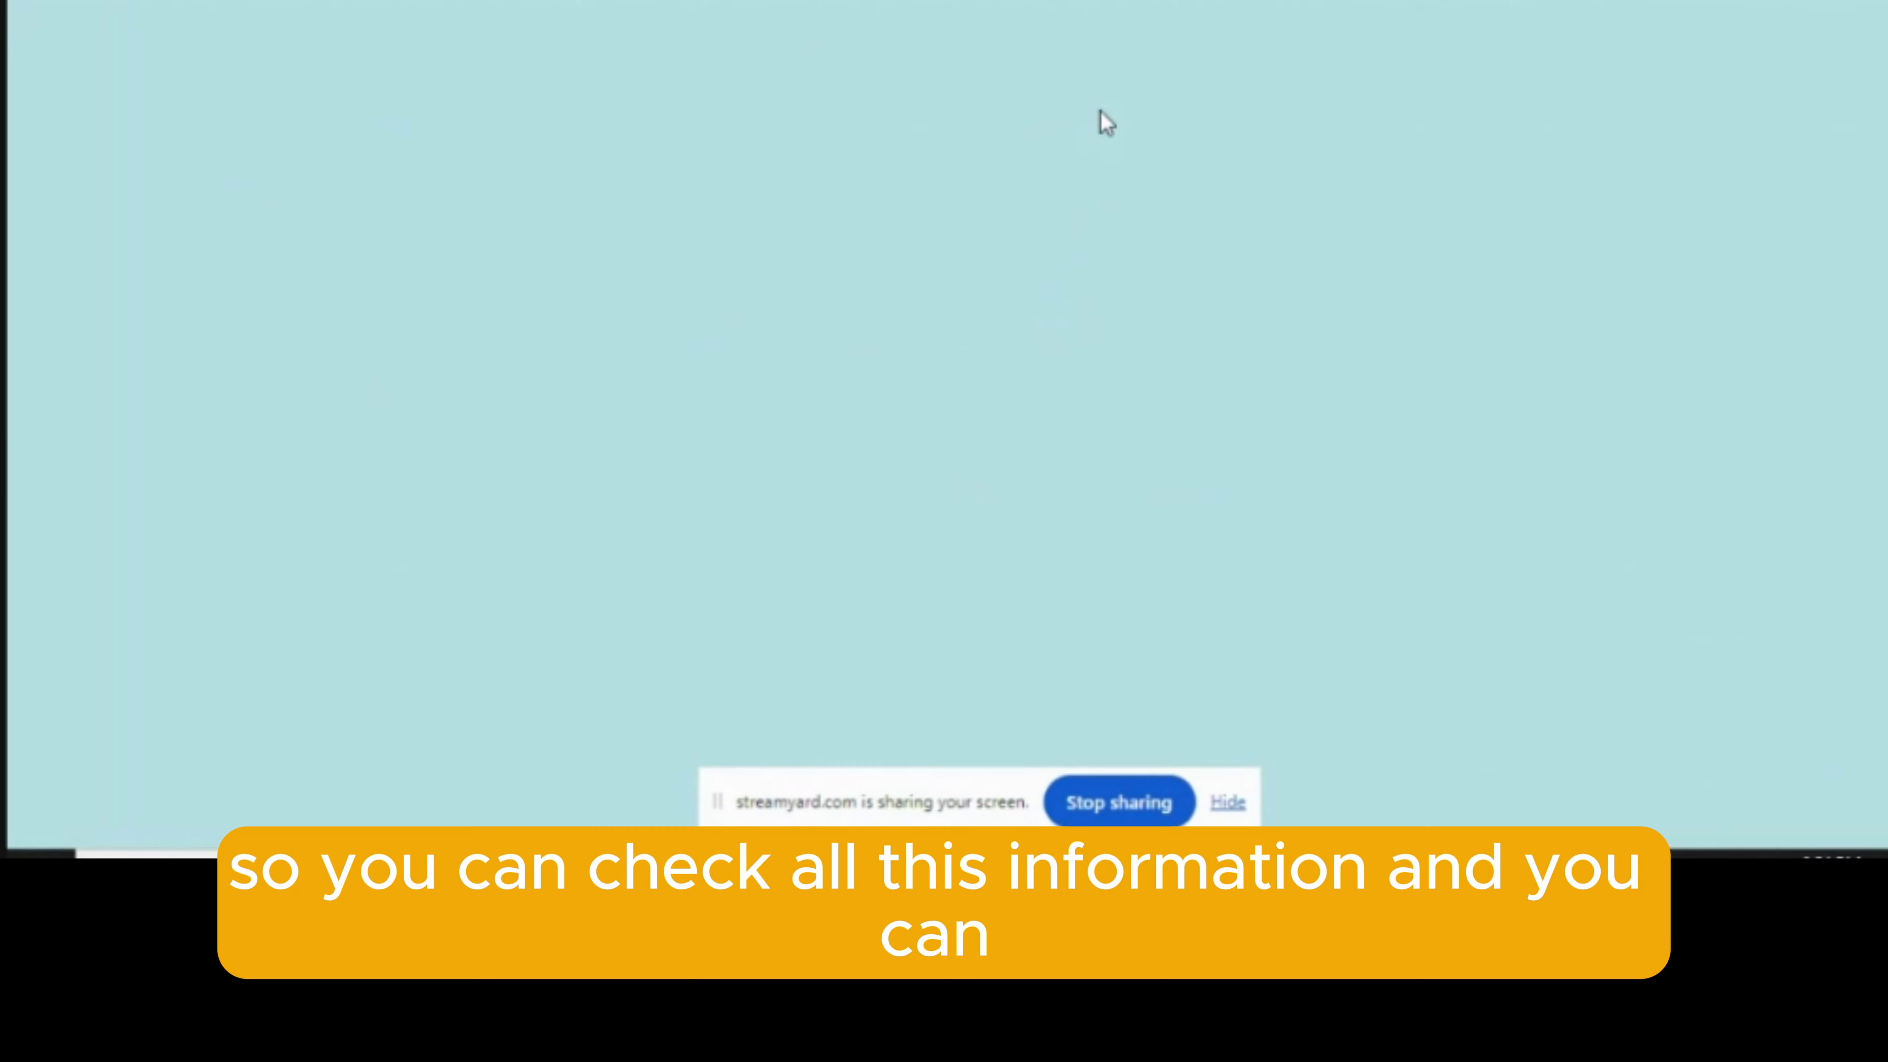
pyautogui.scroll(-5, 959, 357)
pyautogui.scroll(-10, 928, 402)
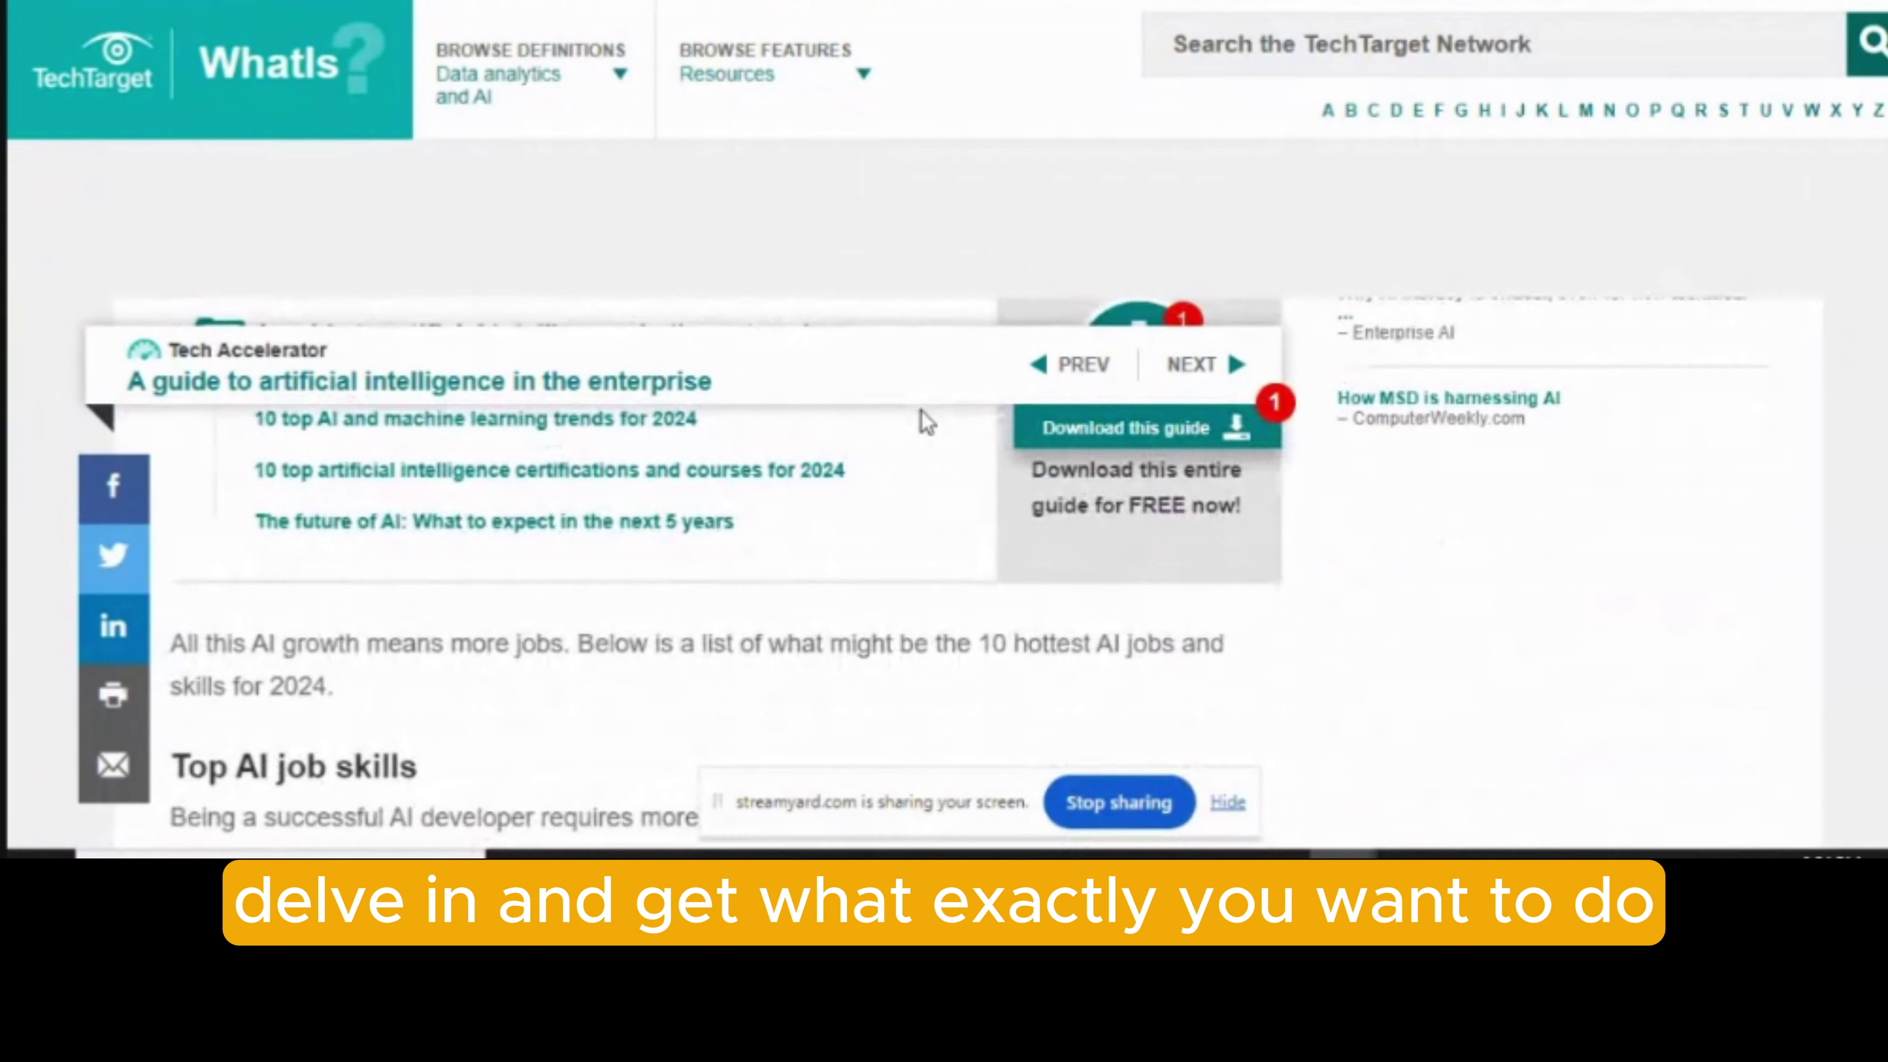
pyautogui.scroll(5, 921, 412)
pyautogui.hotkey('ctrl', 'w')
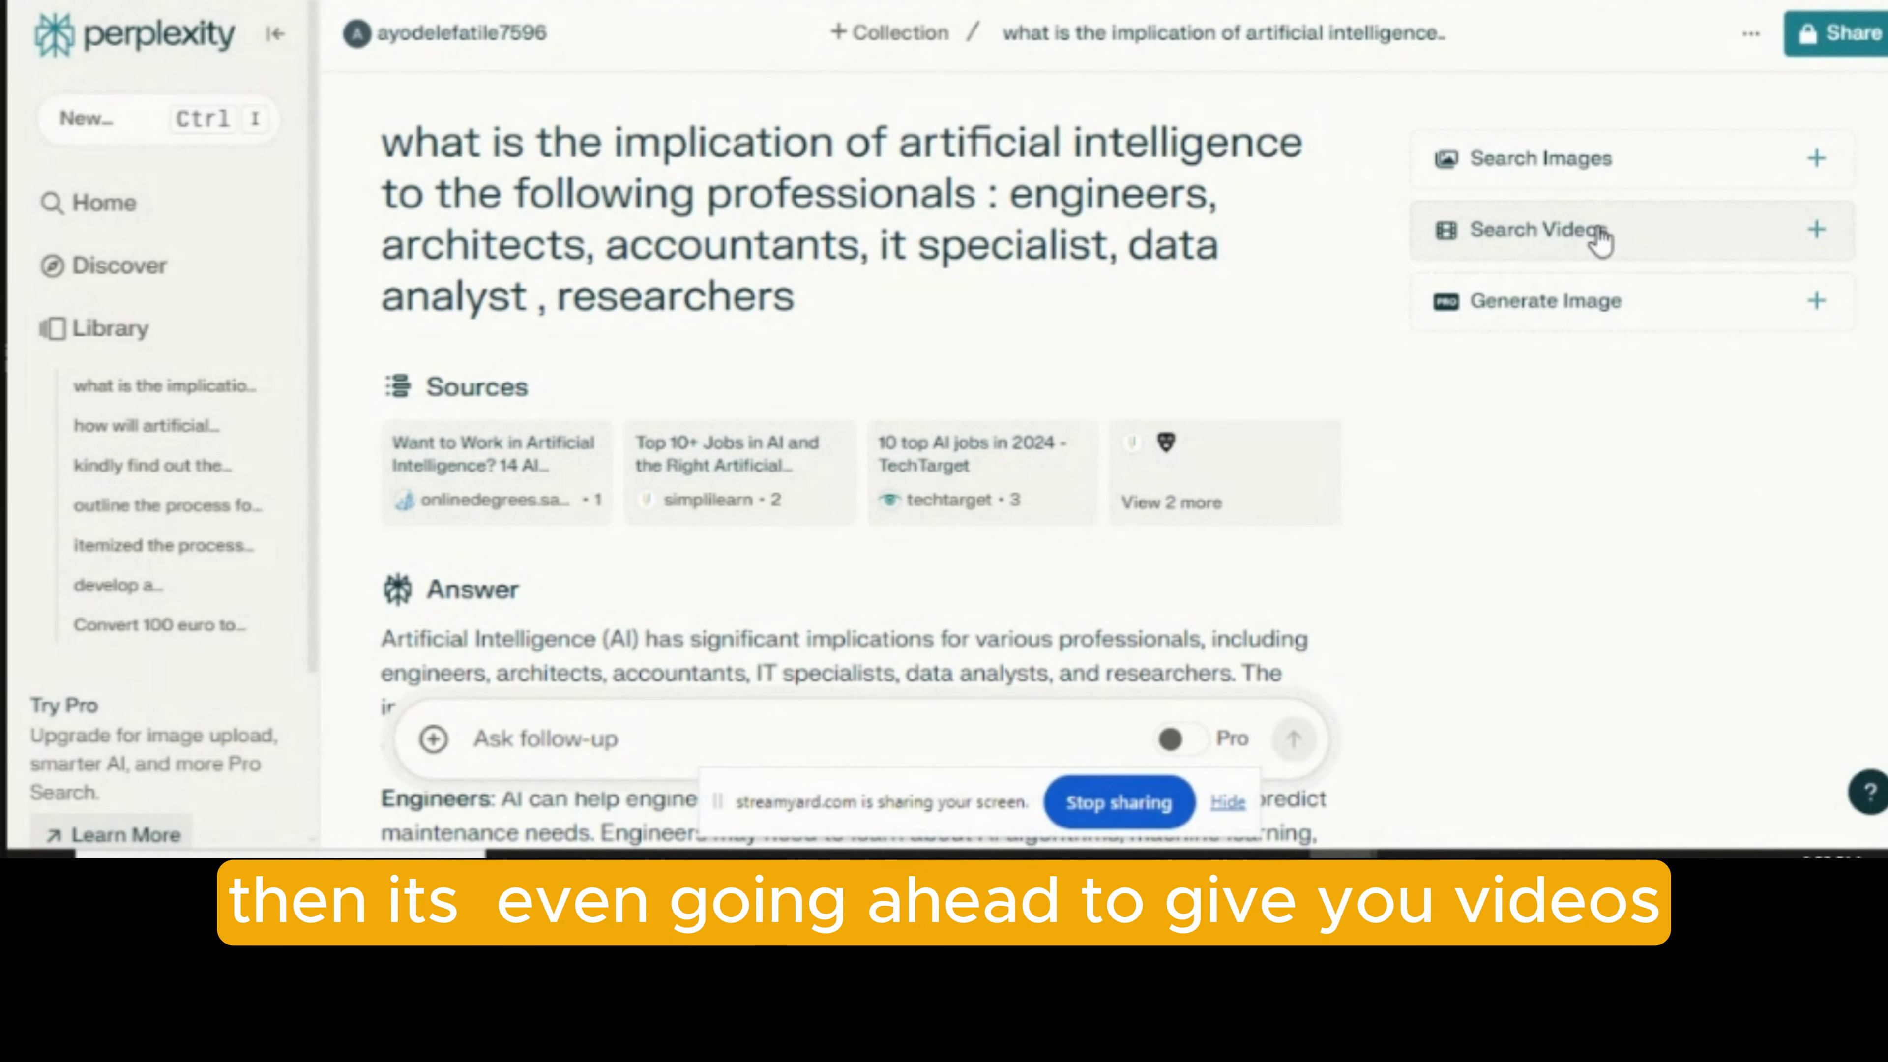
# Step: Search for videos related to the question about AI's implications for professionals
pyautogui.click(1741, 236)
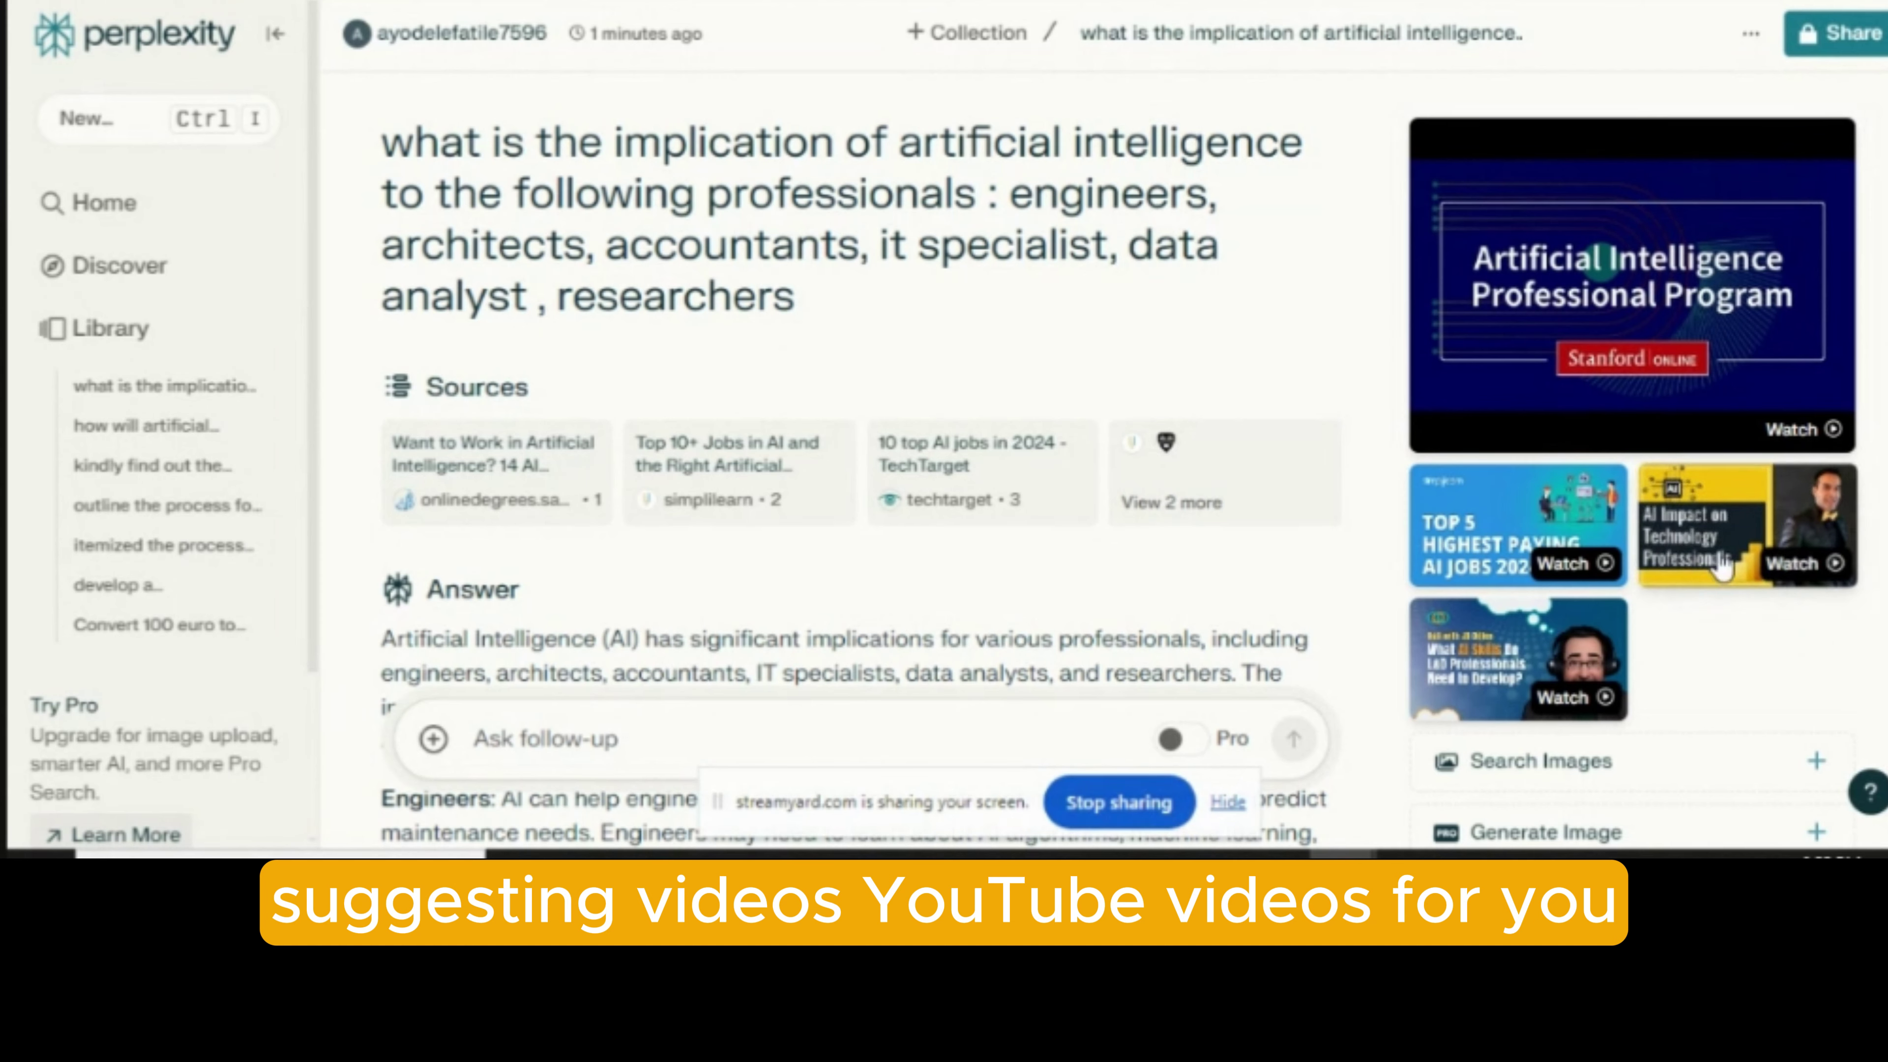
pyautogui.scroll(-3, 1654, 594)
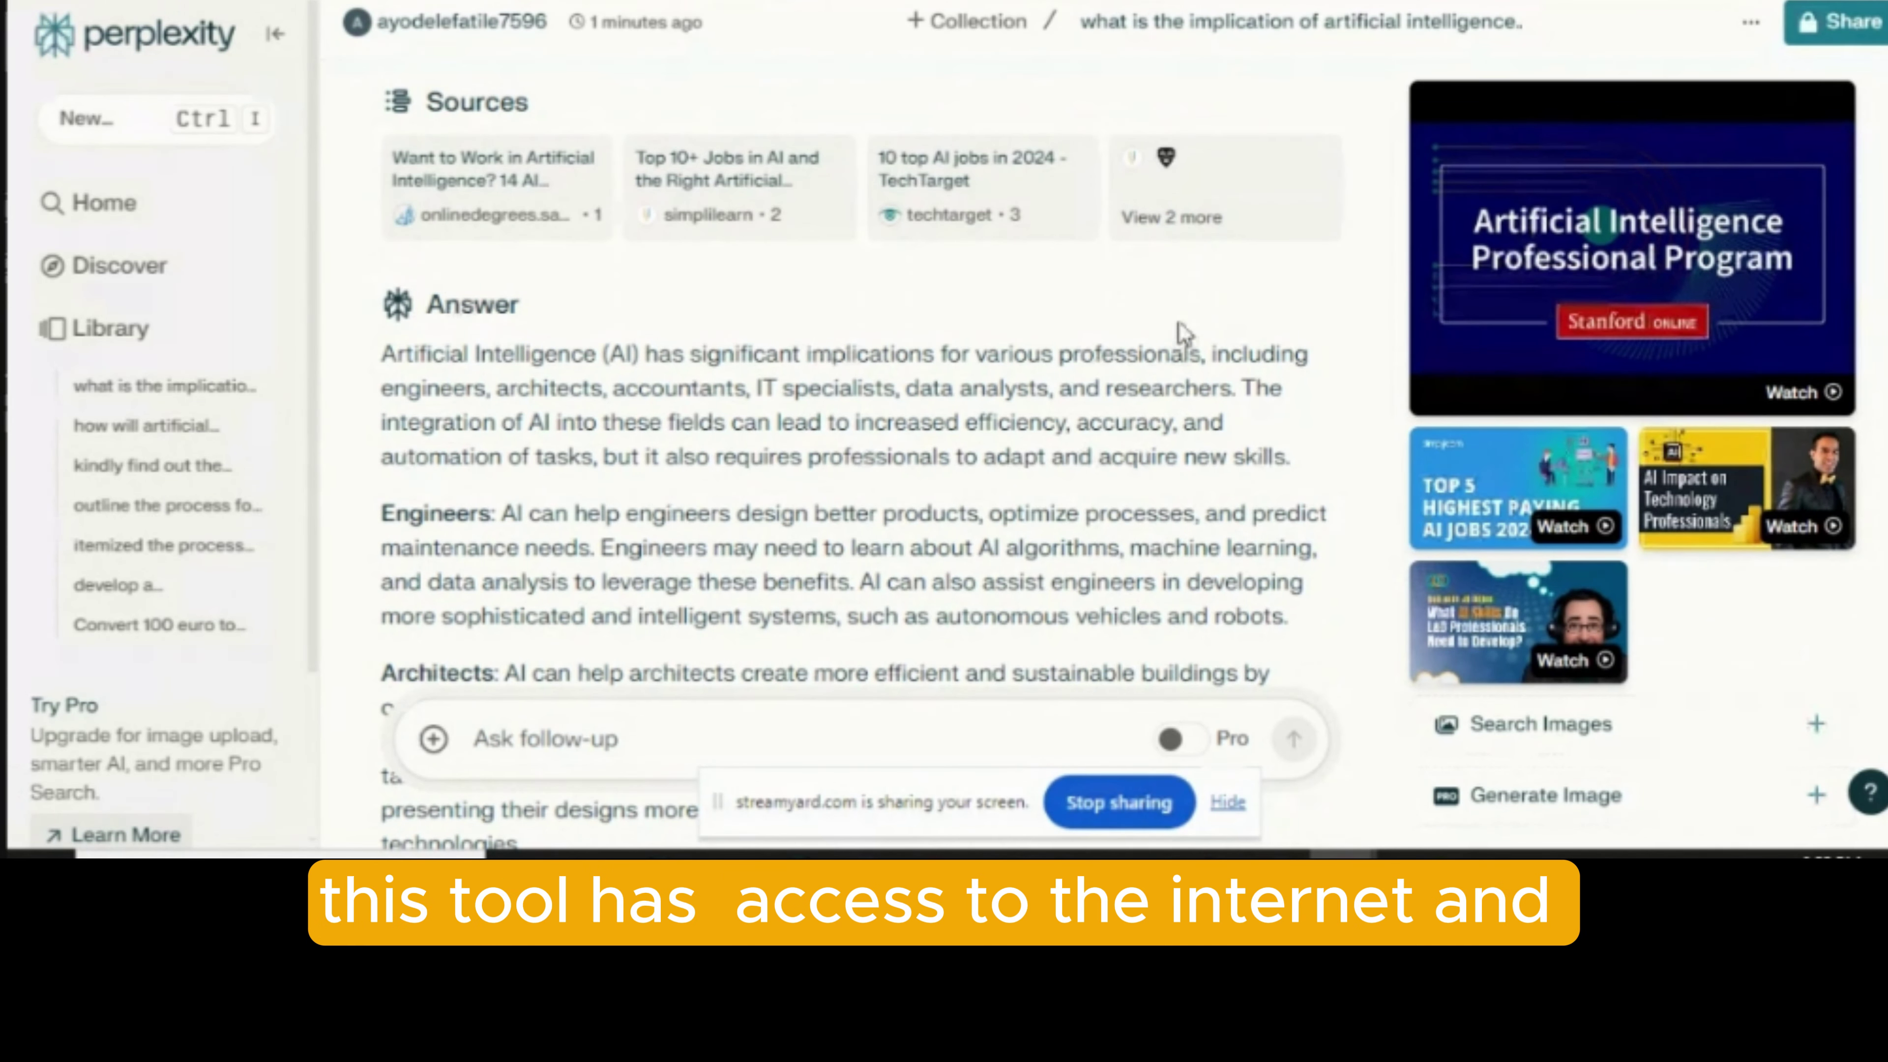
pyautogui.scroll(3, 1184, 335)
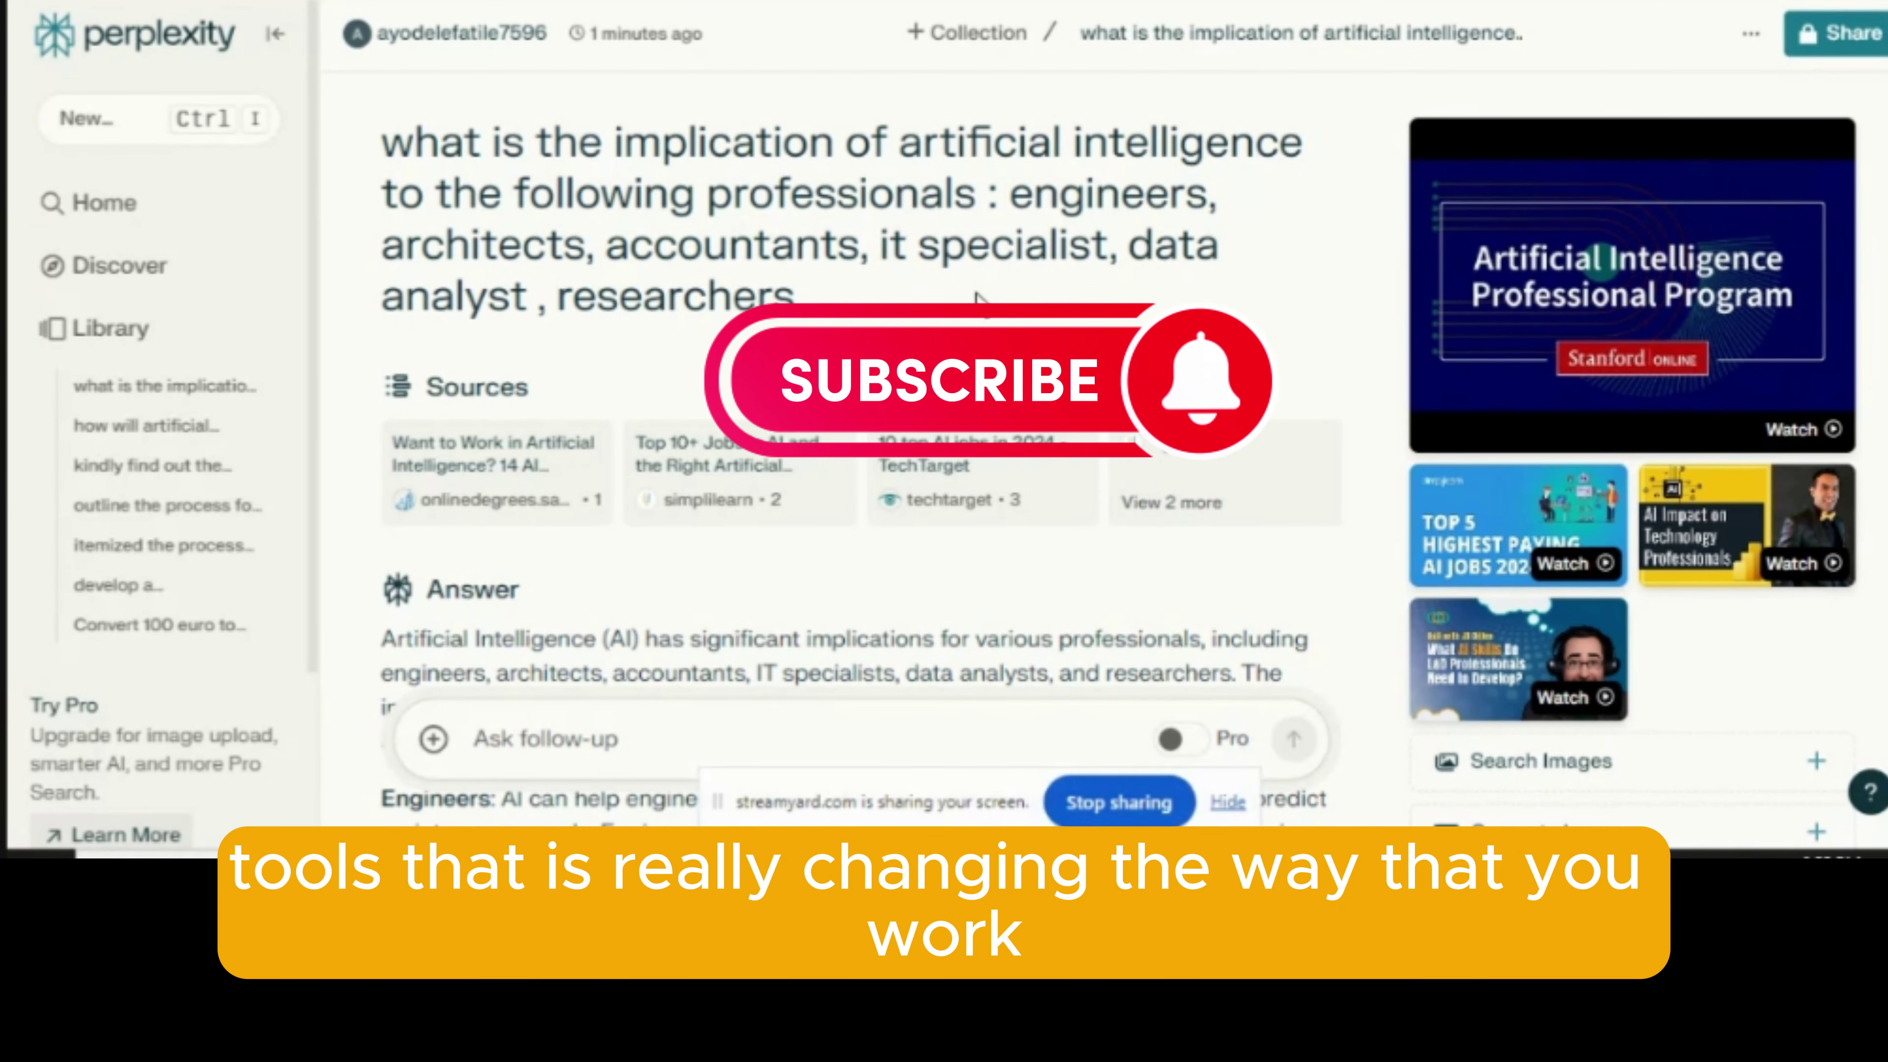
# Step: Examine how the answer is organised by profession, from the question and sources to the researchers section
pyautogui.scroll(-5, 970, 321)
pyautogui.scroll(5, 966, 320)
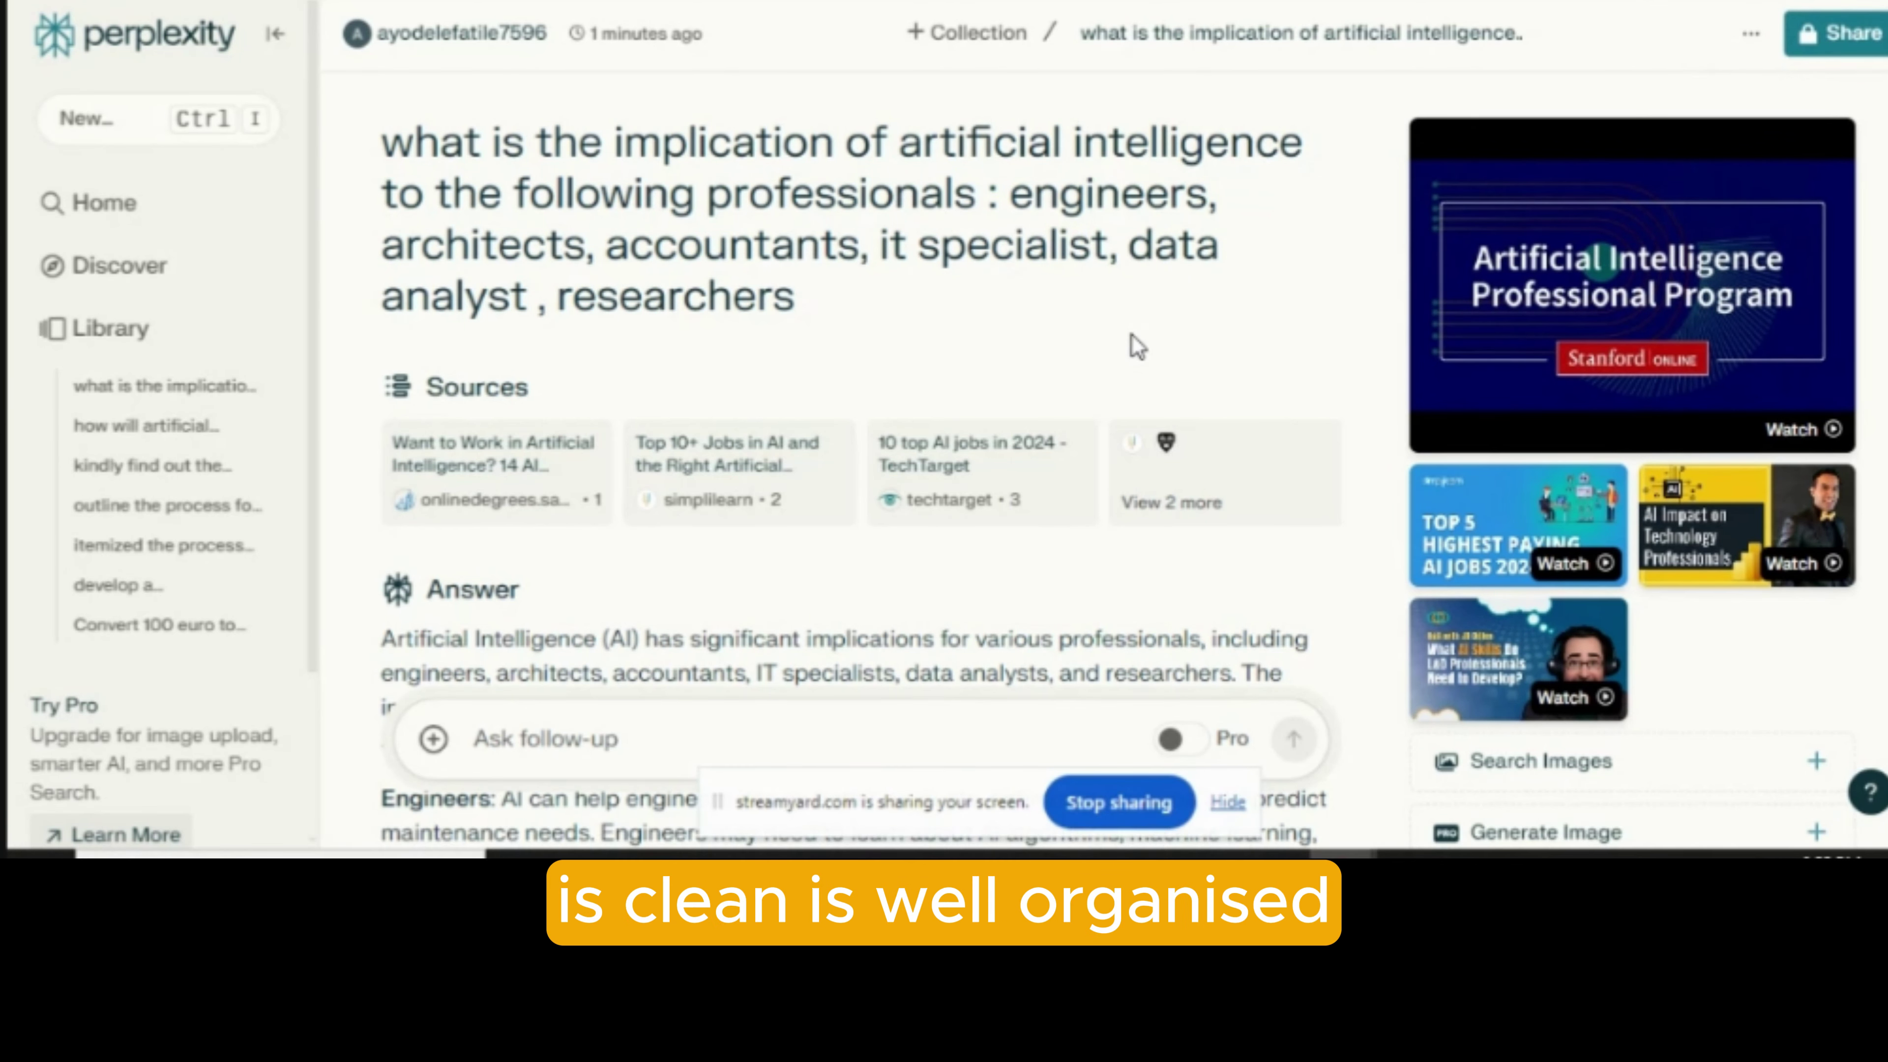
pyautogui.scroll(-8, 1132, 351)
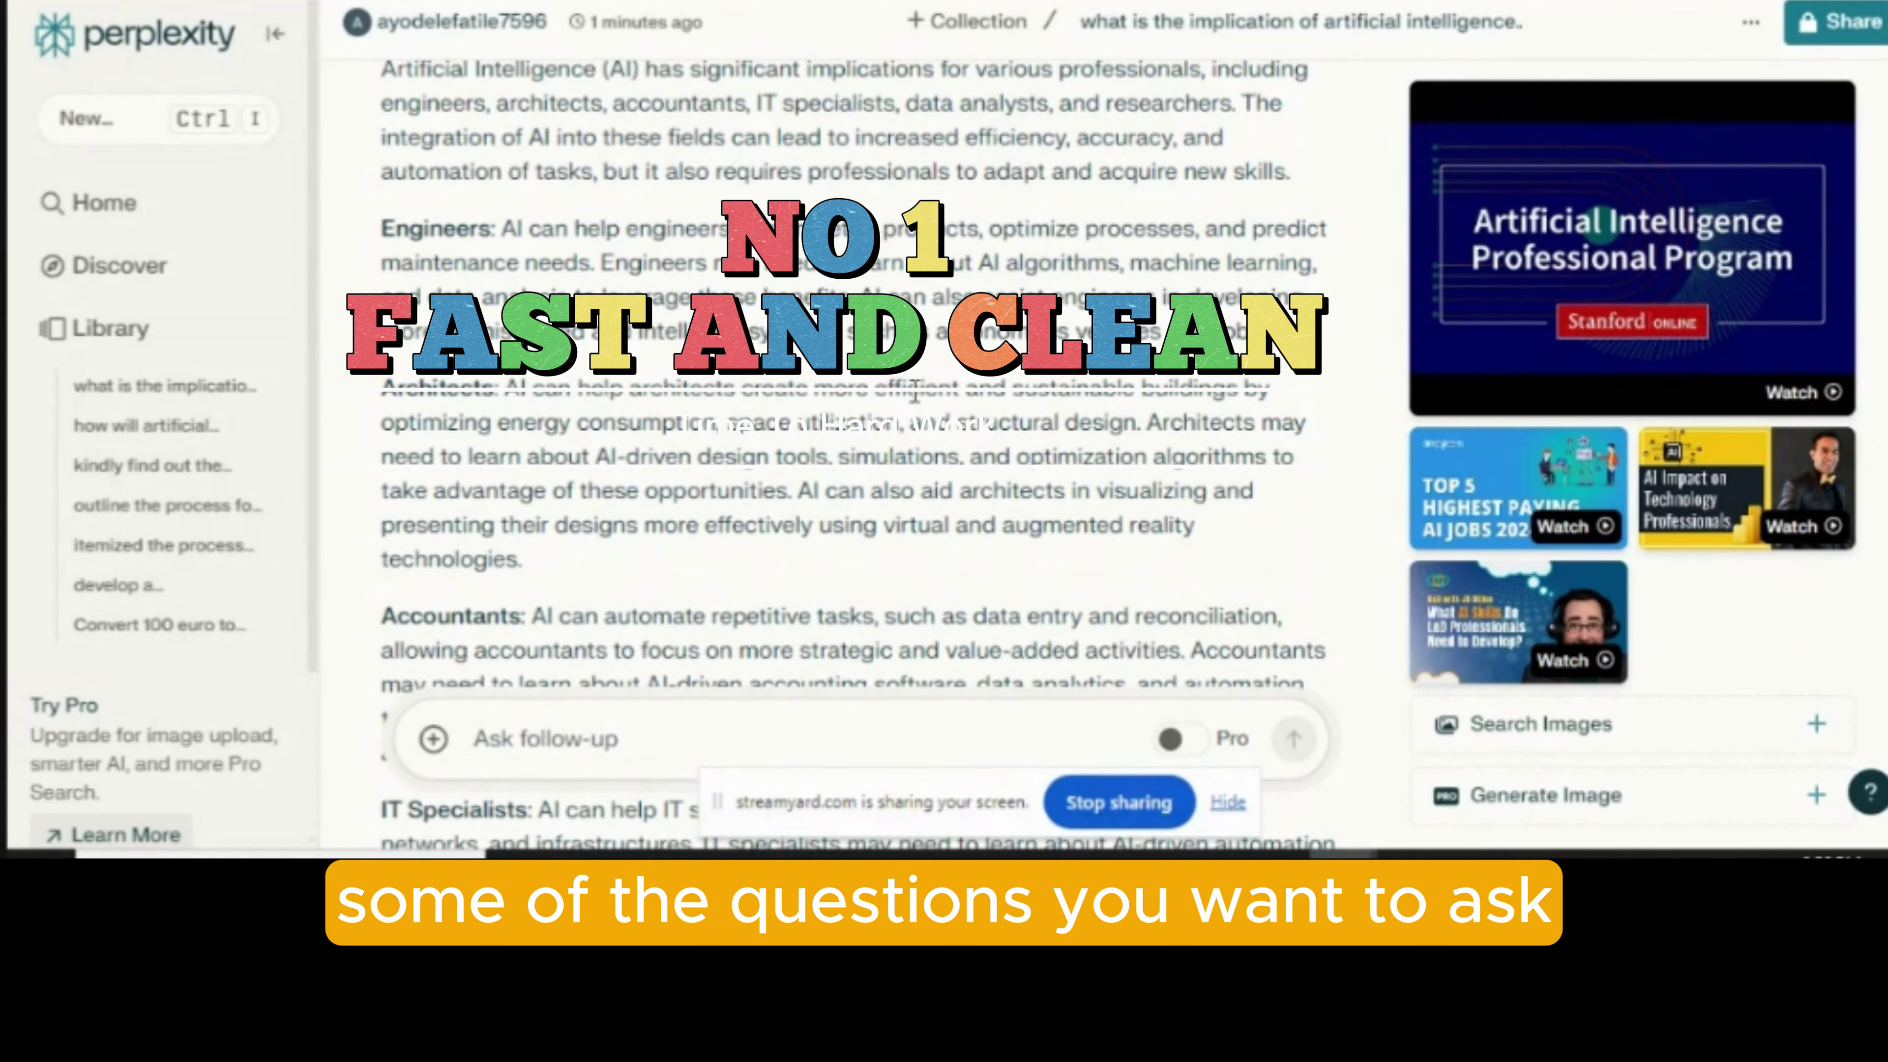
pyautogui.scroll(-12, 915, 393)
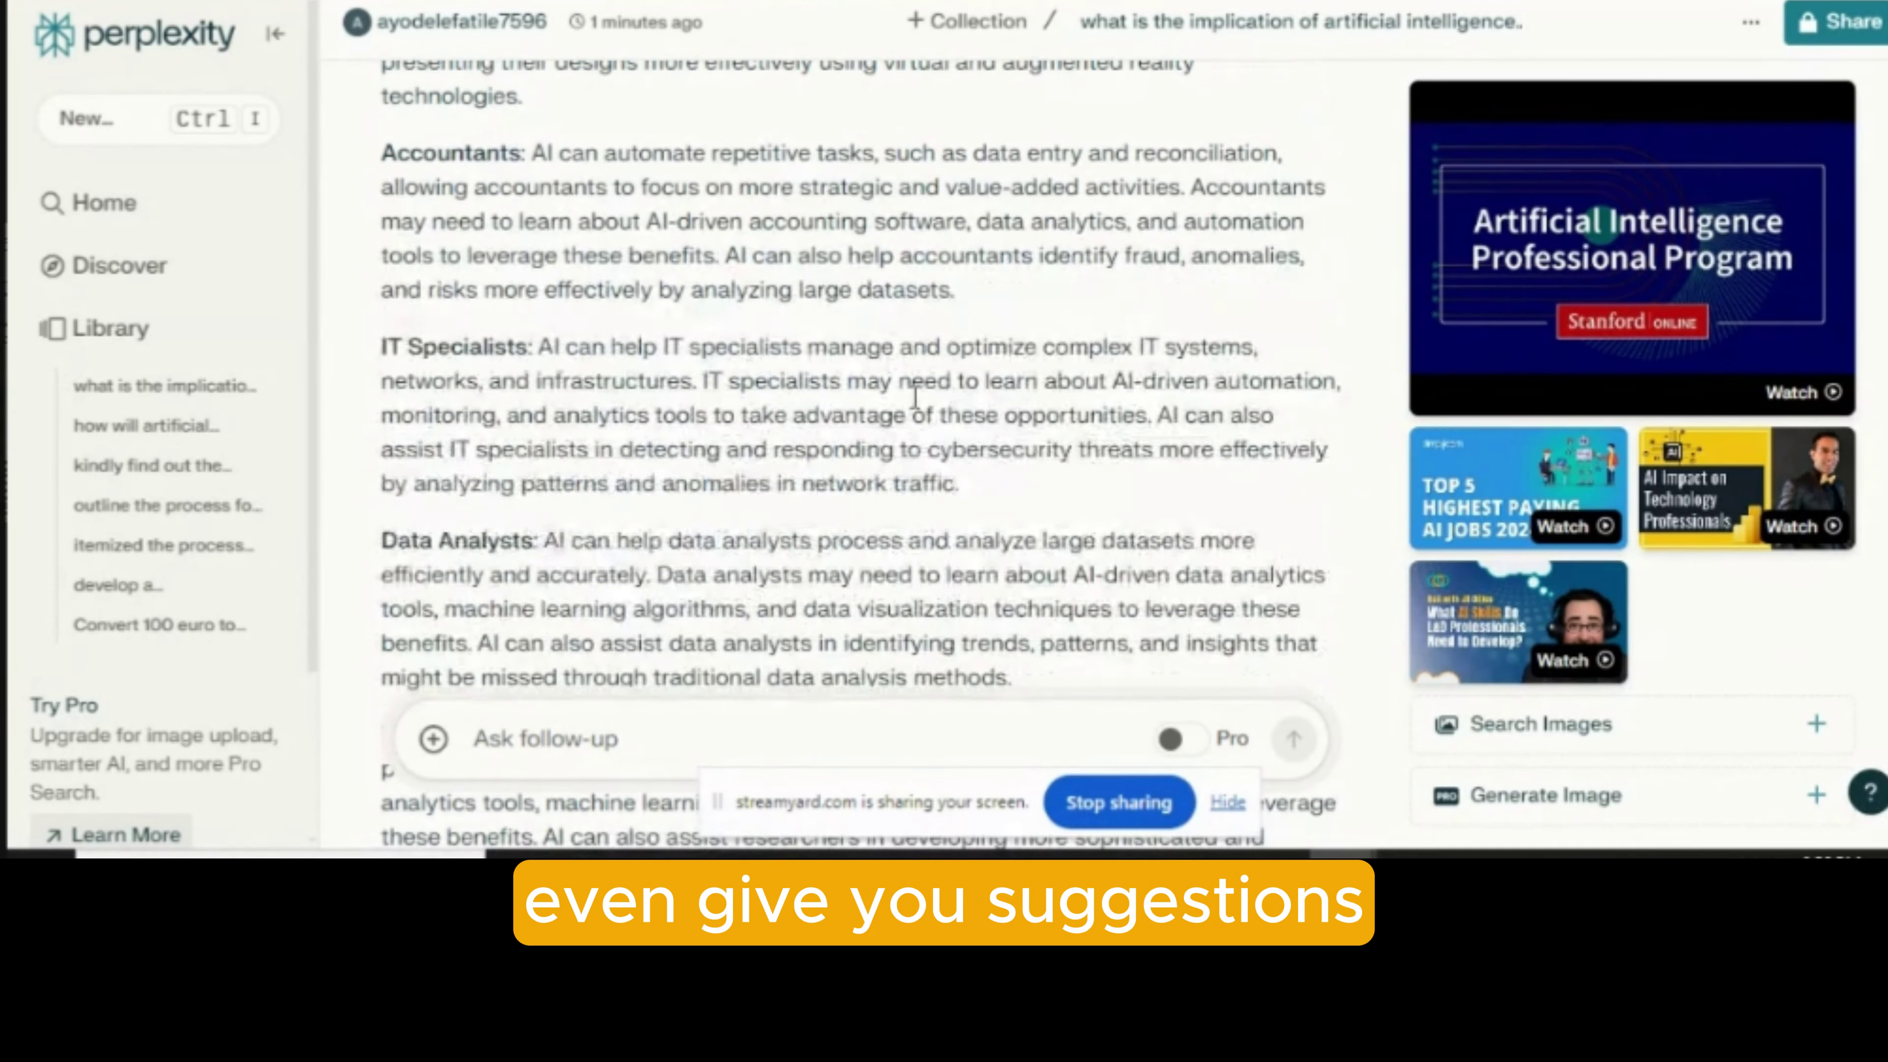
pyautogui.scroll(-3, 916, 400)
pyautogui.scroll(15, 917, 396)
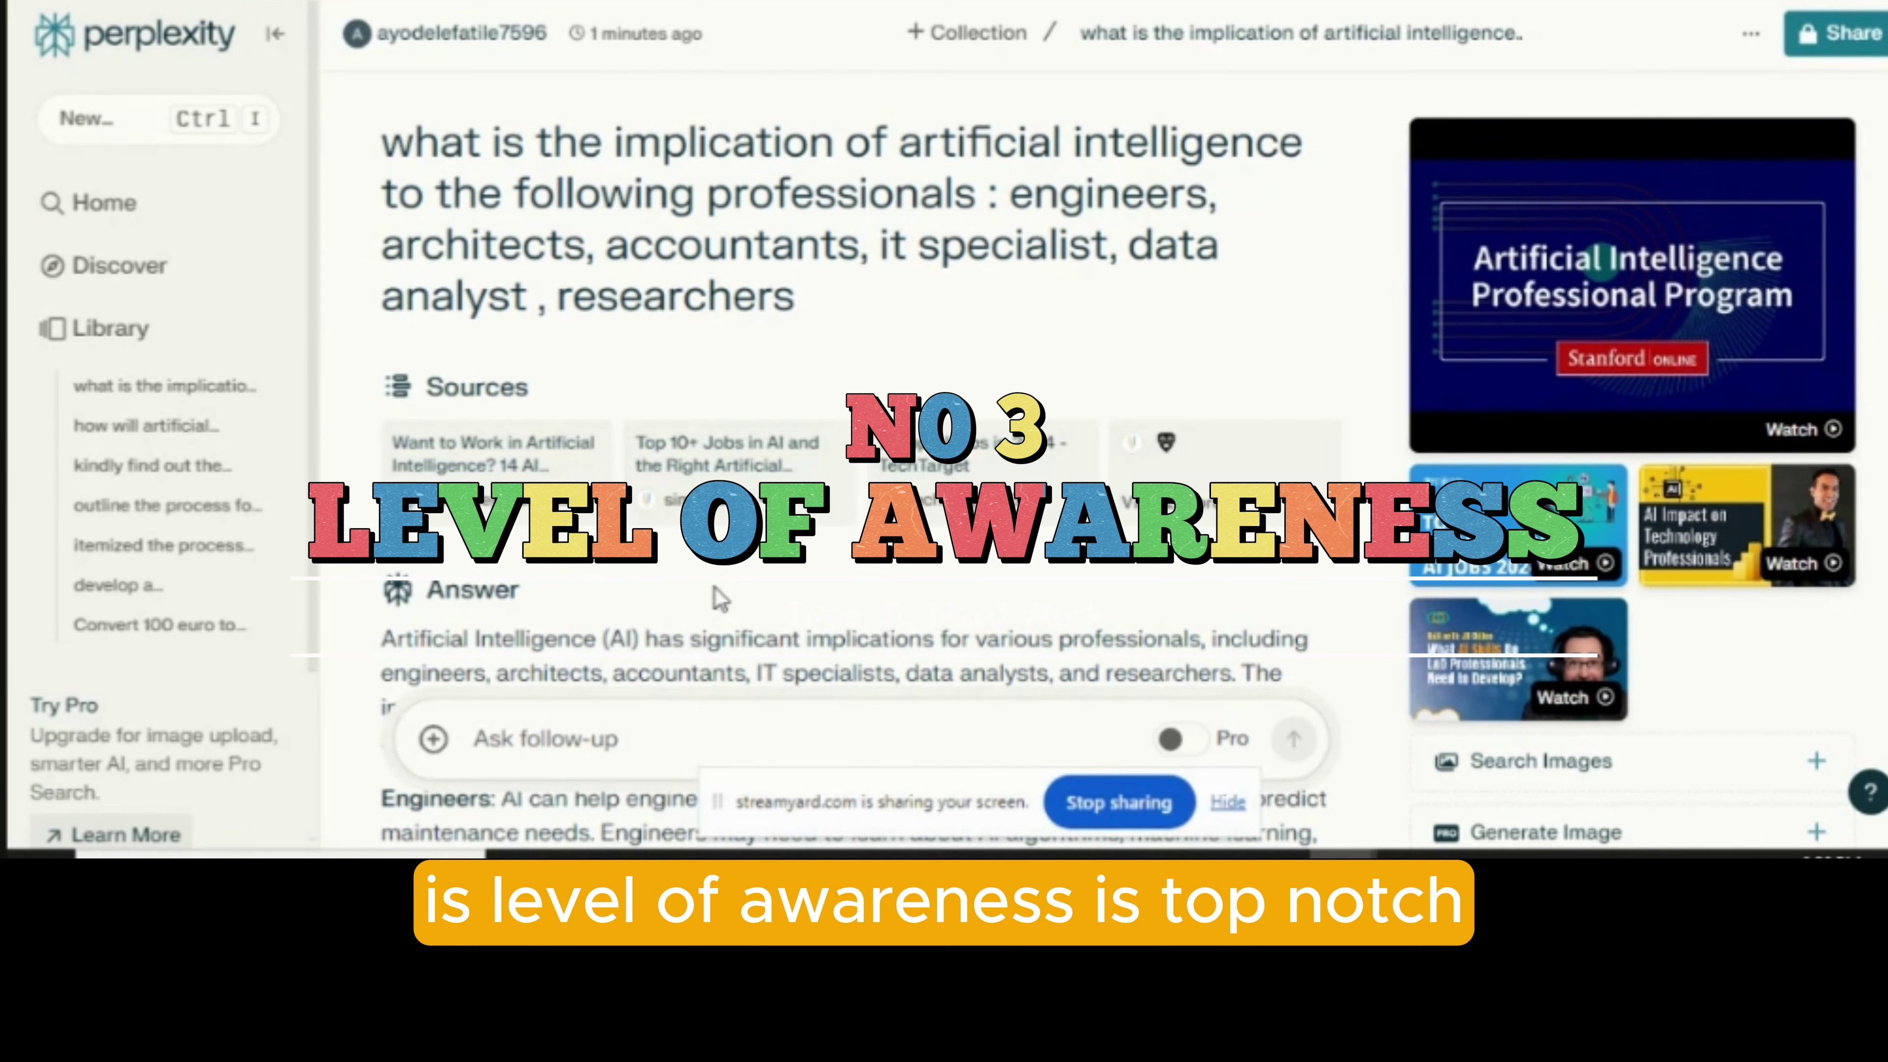
pyautogui.scroll(-10, 719, 599)
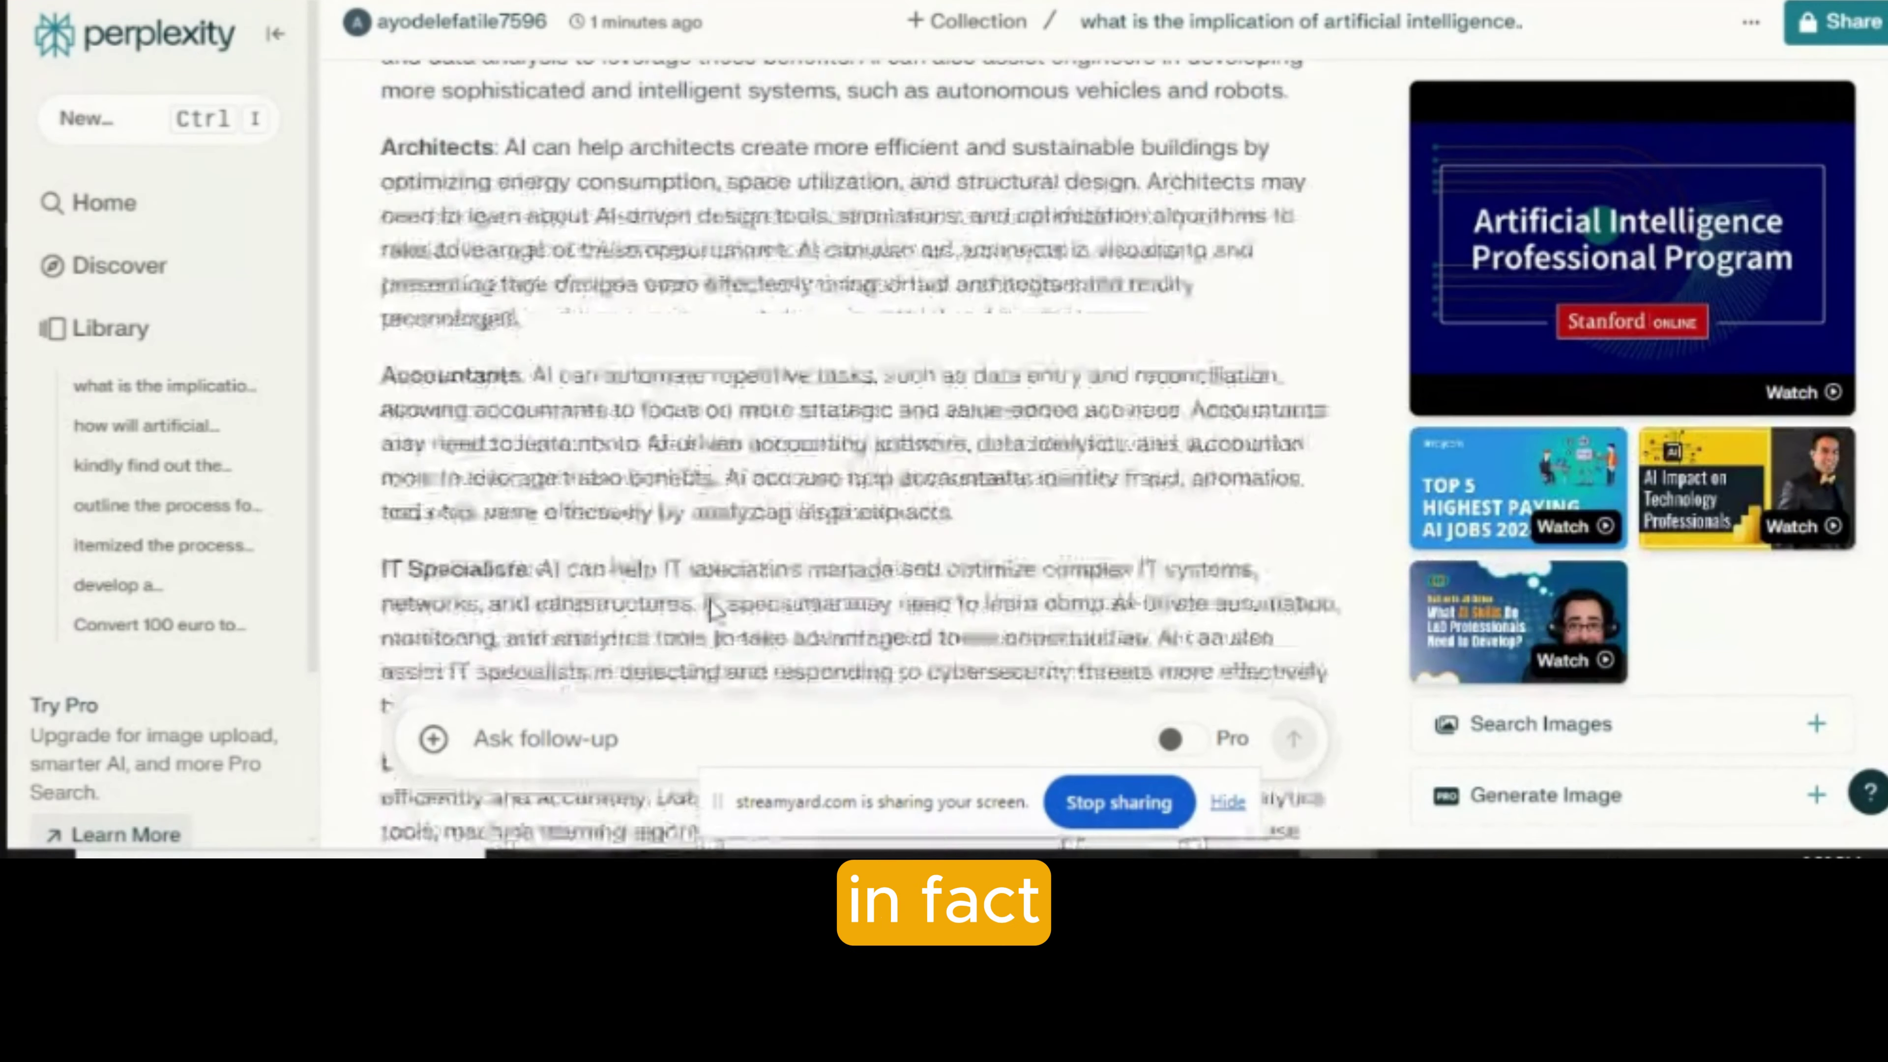
pyautogui.scroll(-4, 736, 580)
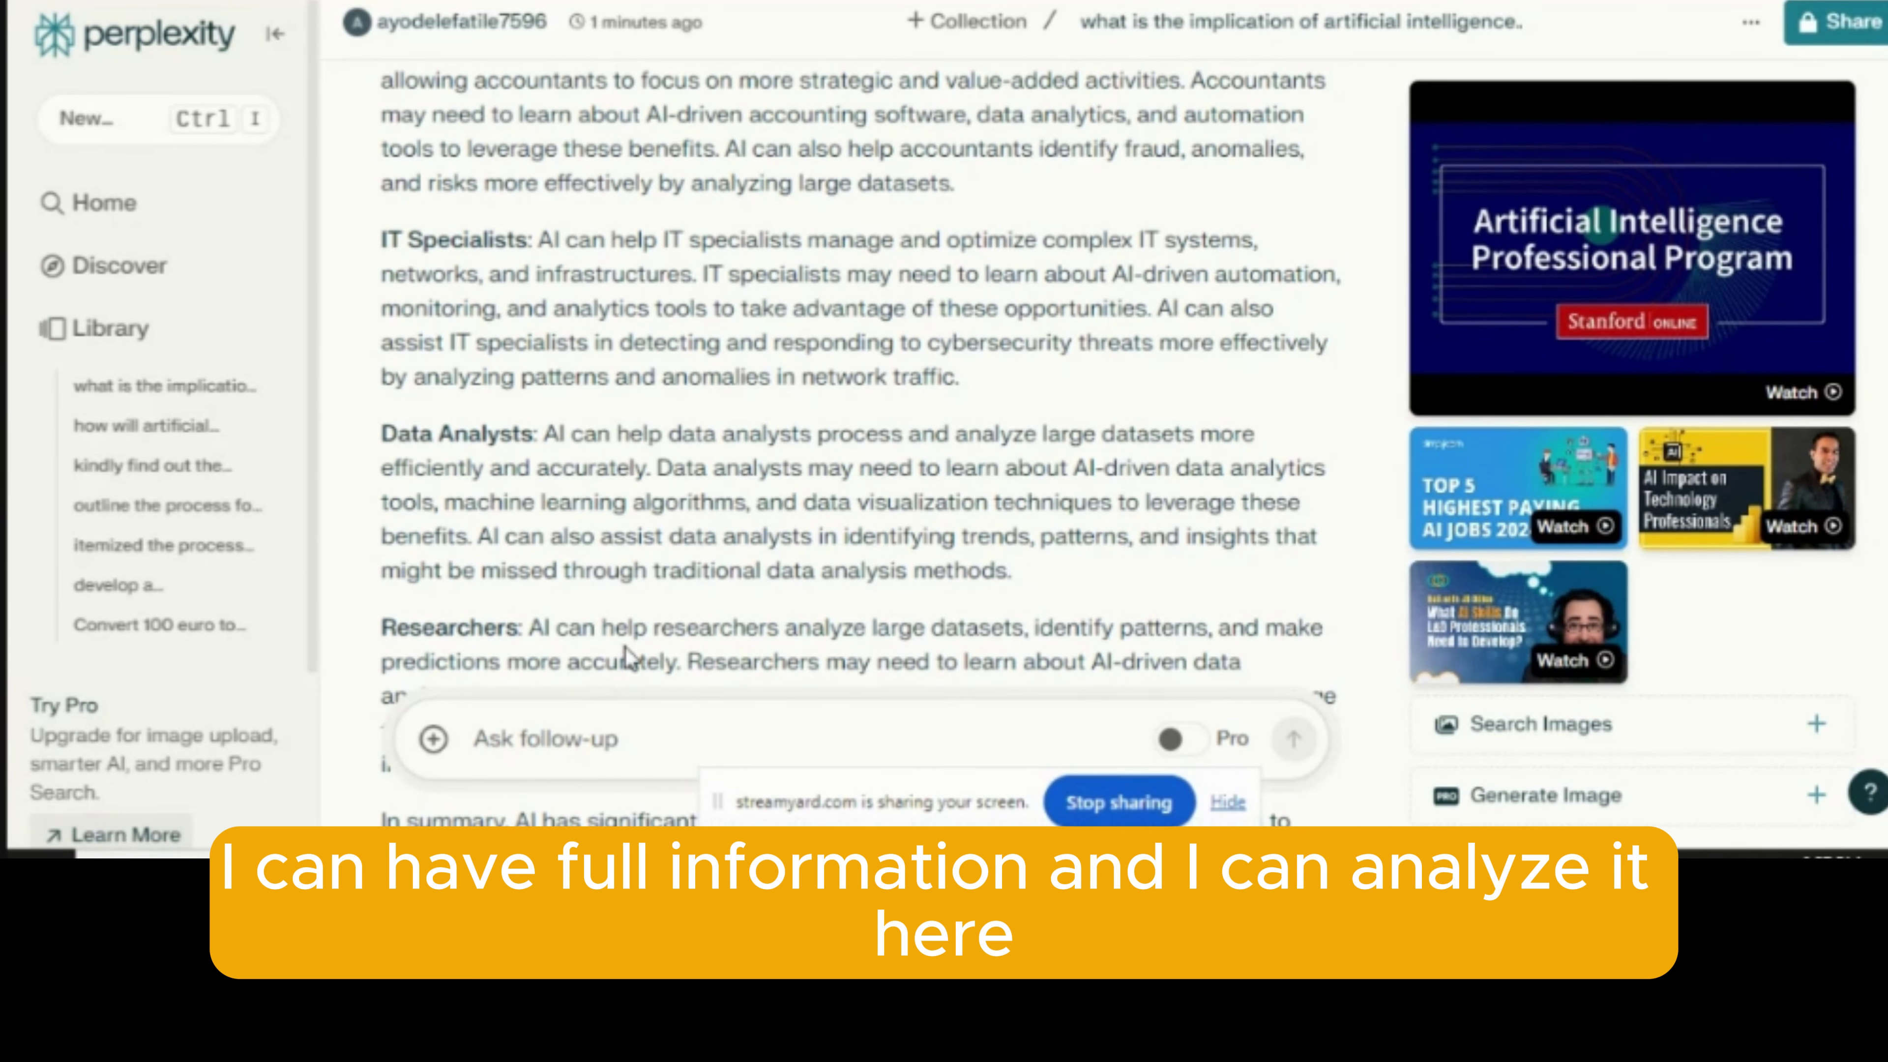
pyautogui.scroll(1, 631, 315)
pyautogui.scroll(10, 631, 315)
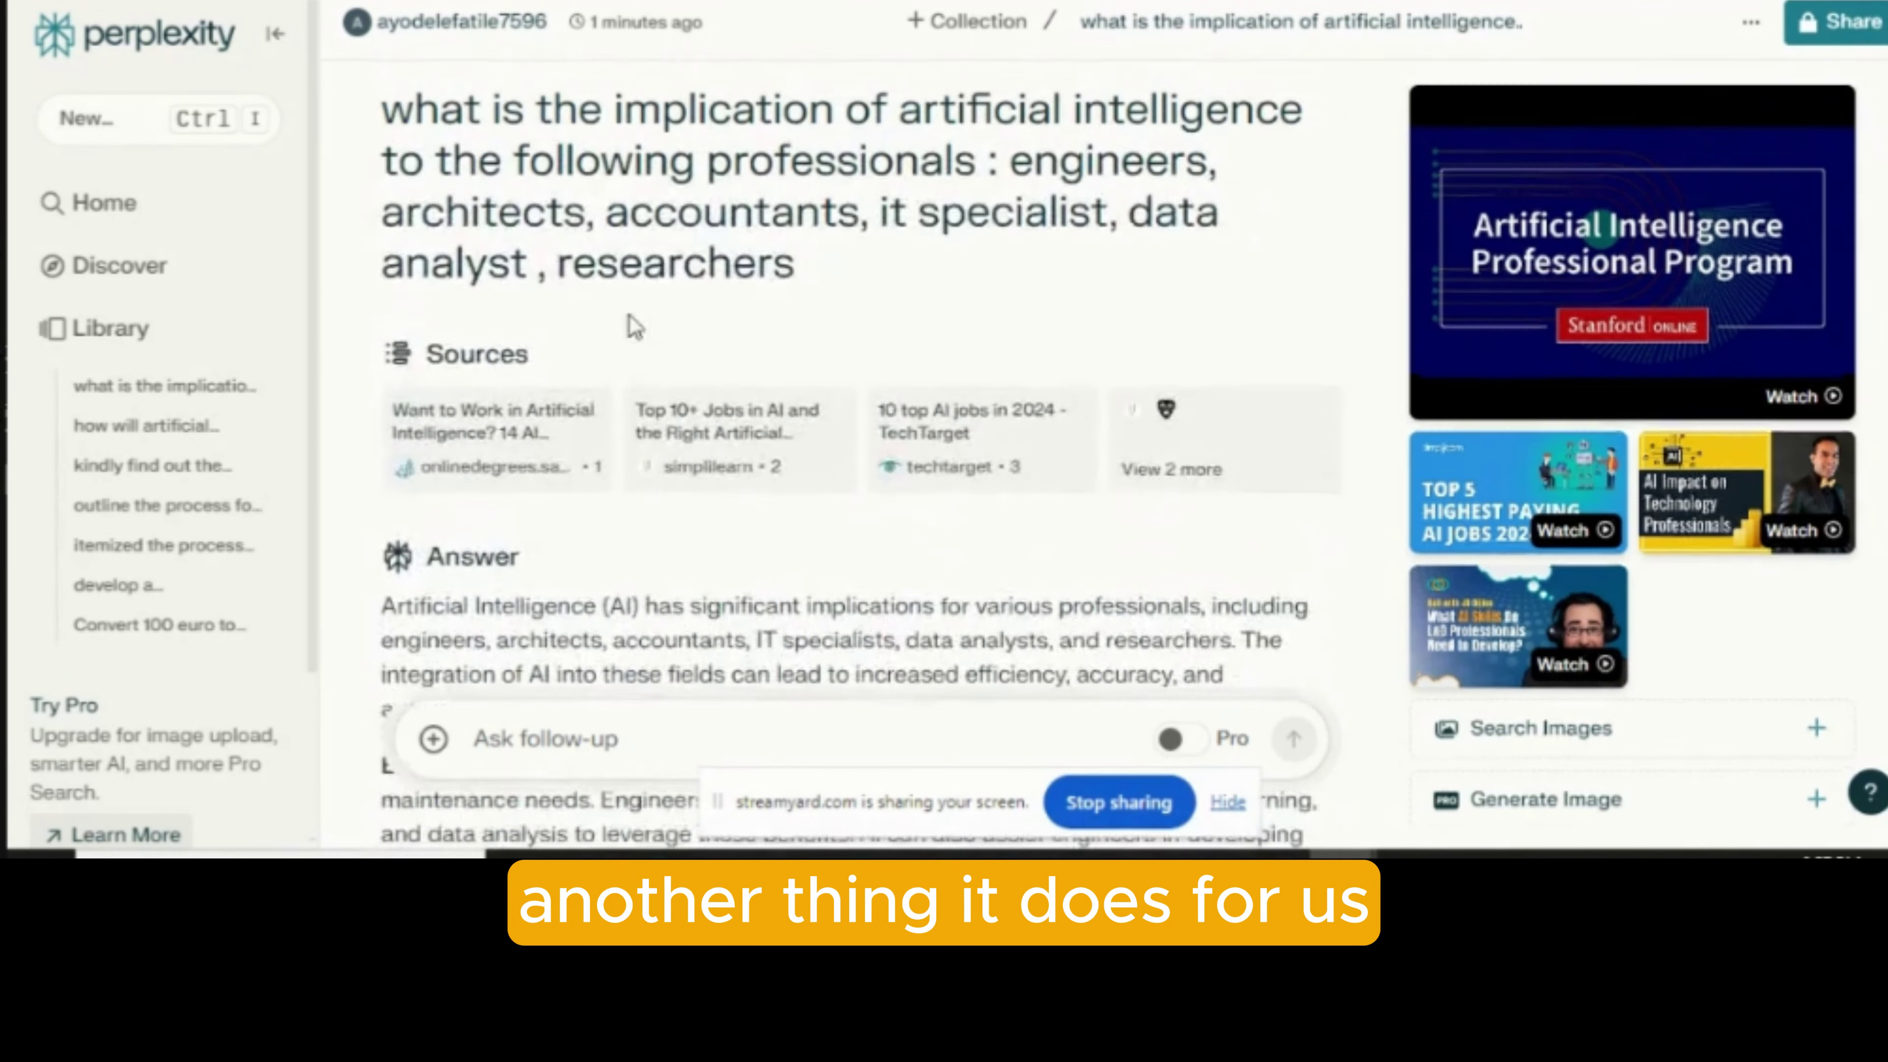
# Step: Open the form for creating a new collection for this thread
pyautogui.rightClick(1082, 125)
pyautogui.click(1041, 74)
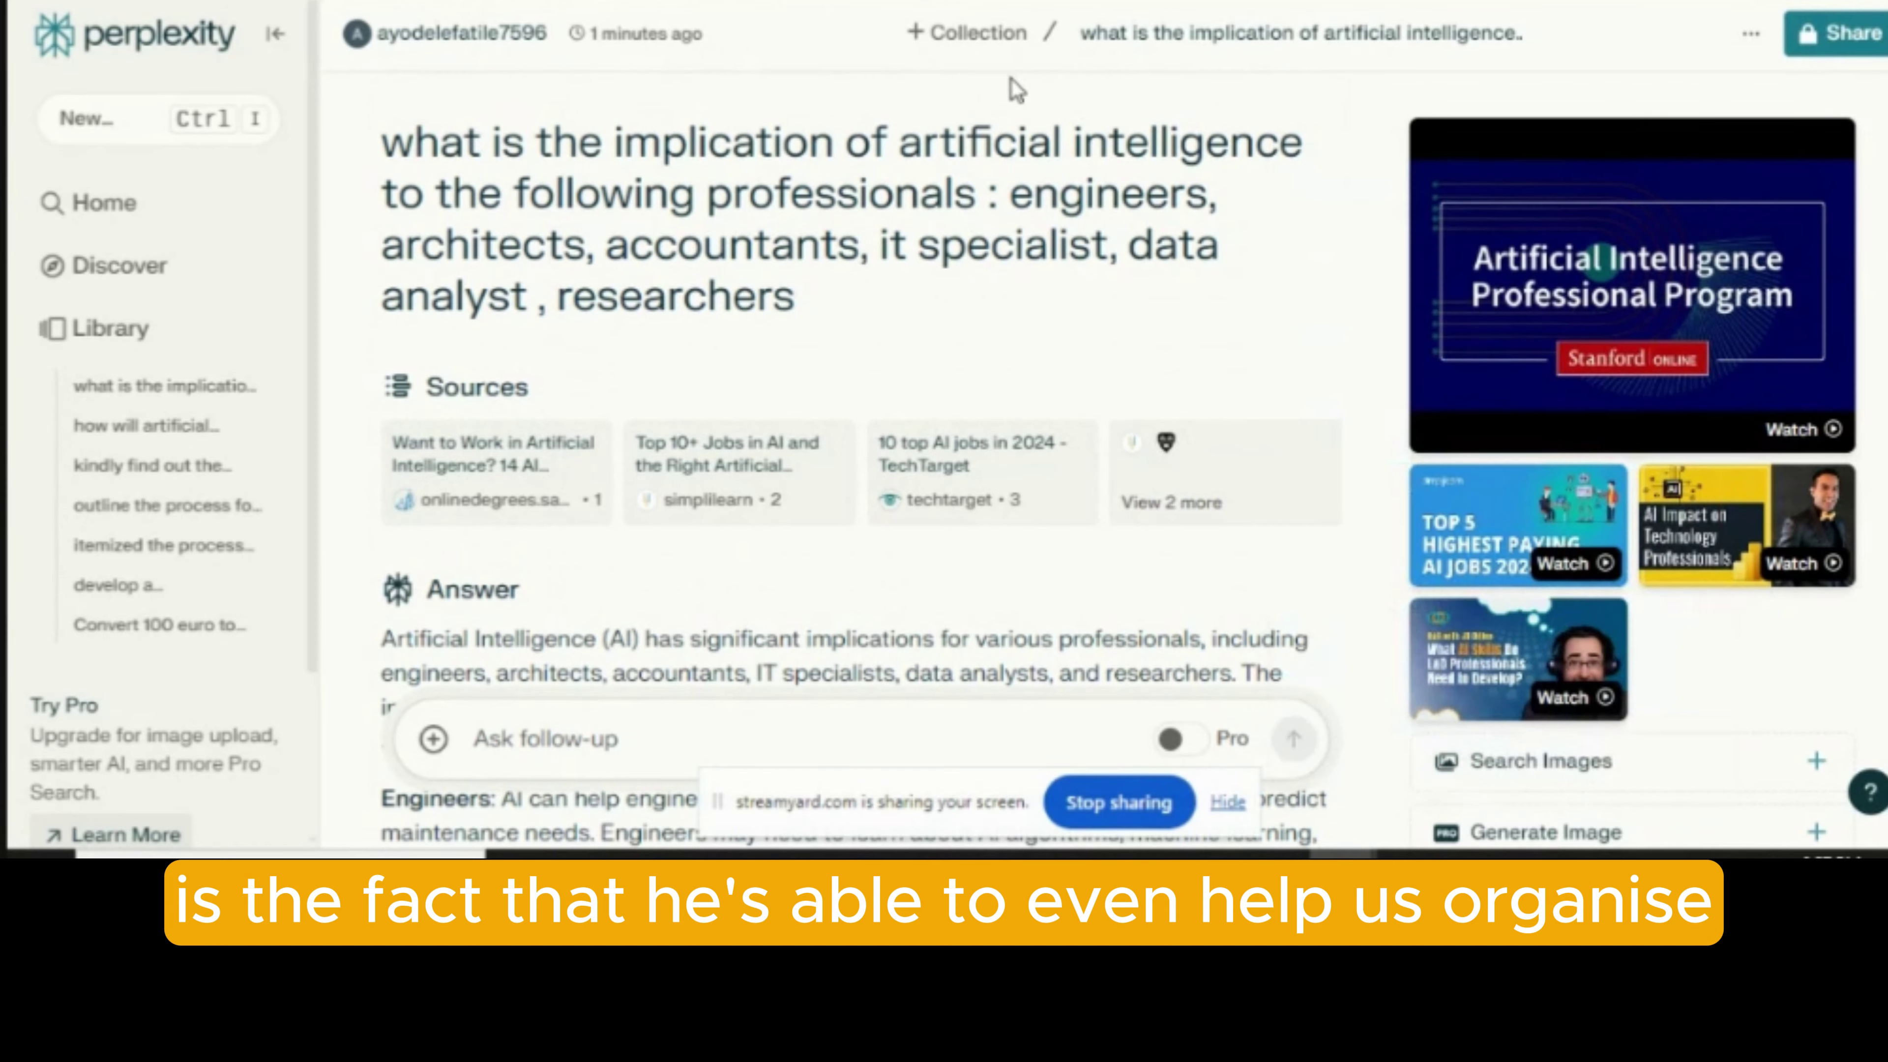
pyautogui.click(970, 41)
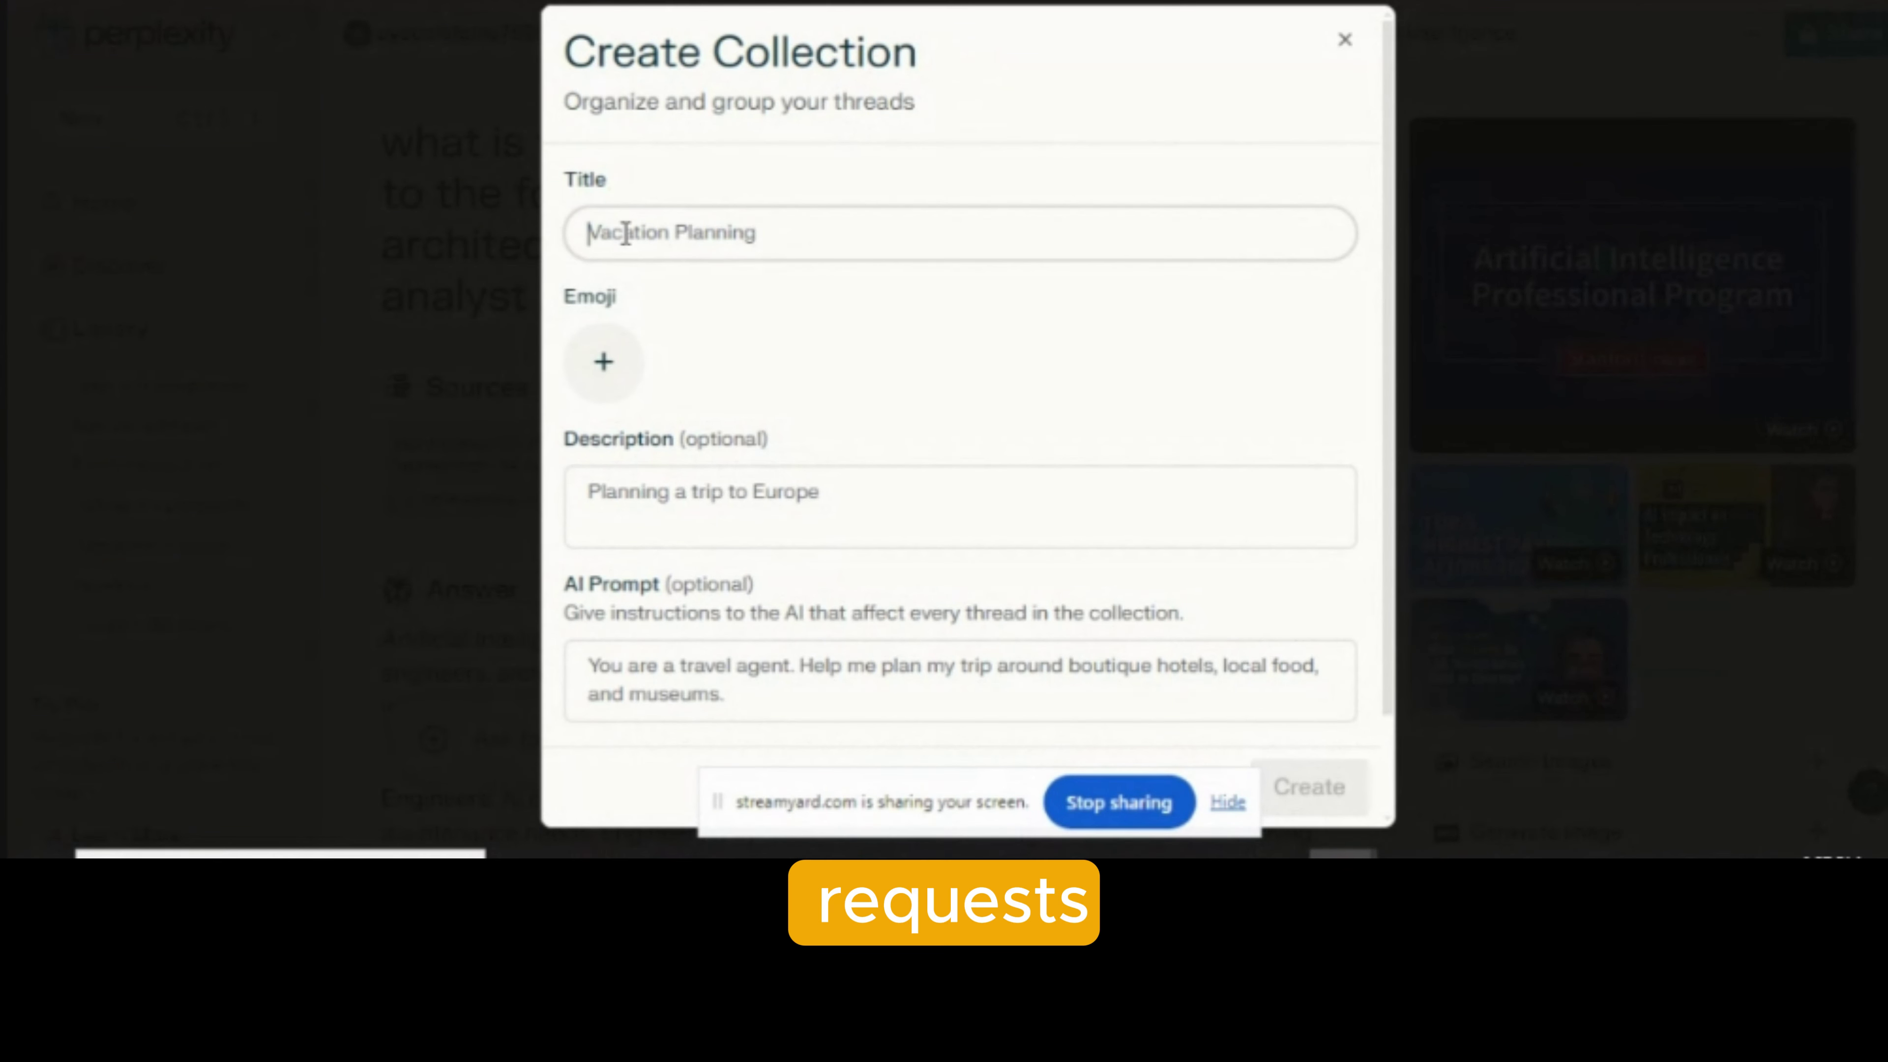
pyautogui.write('ar')
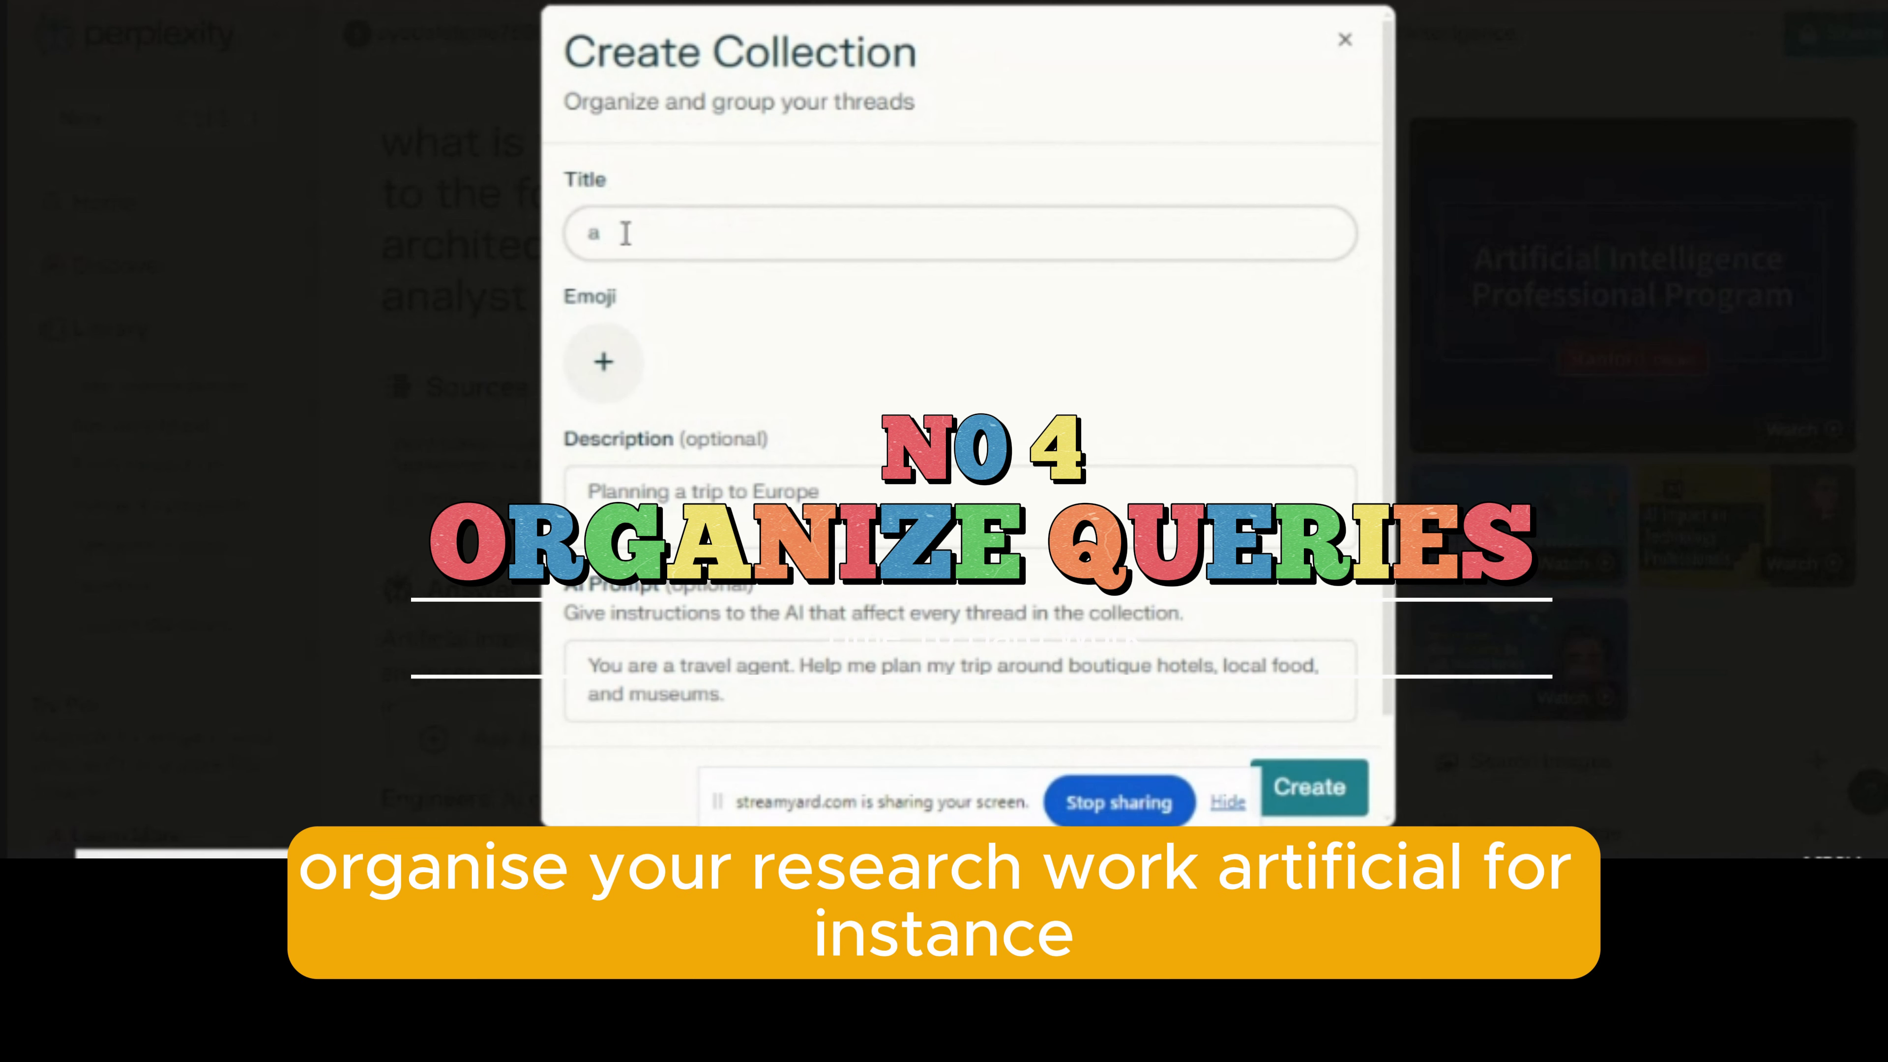
pyautogui.write('ti')
pyautogui.press('BackSpace')
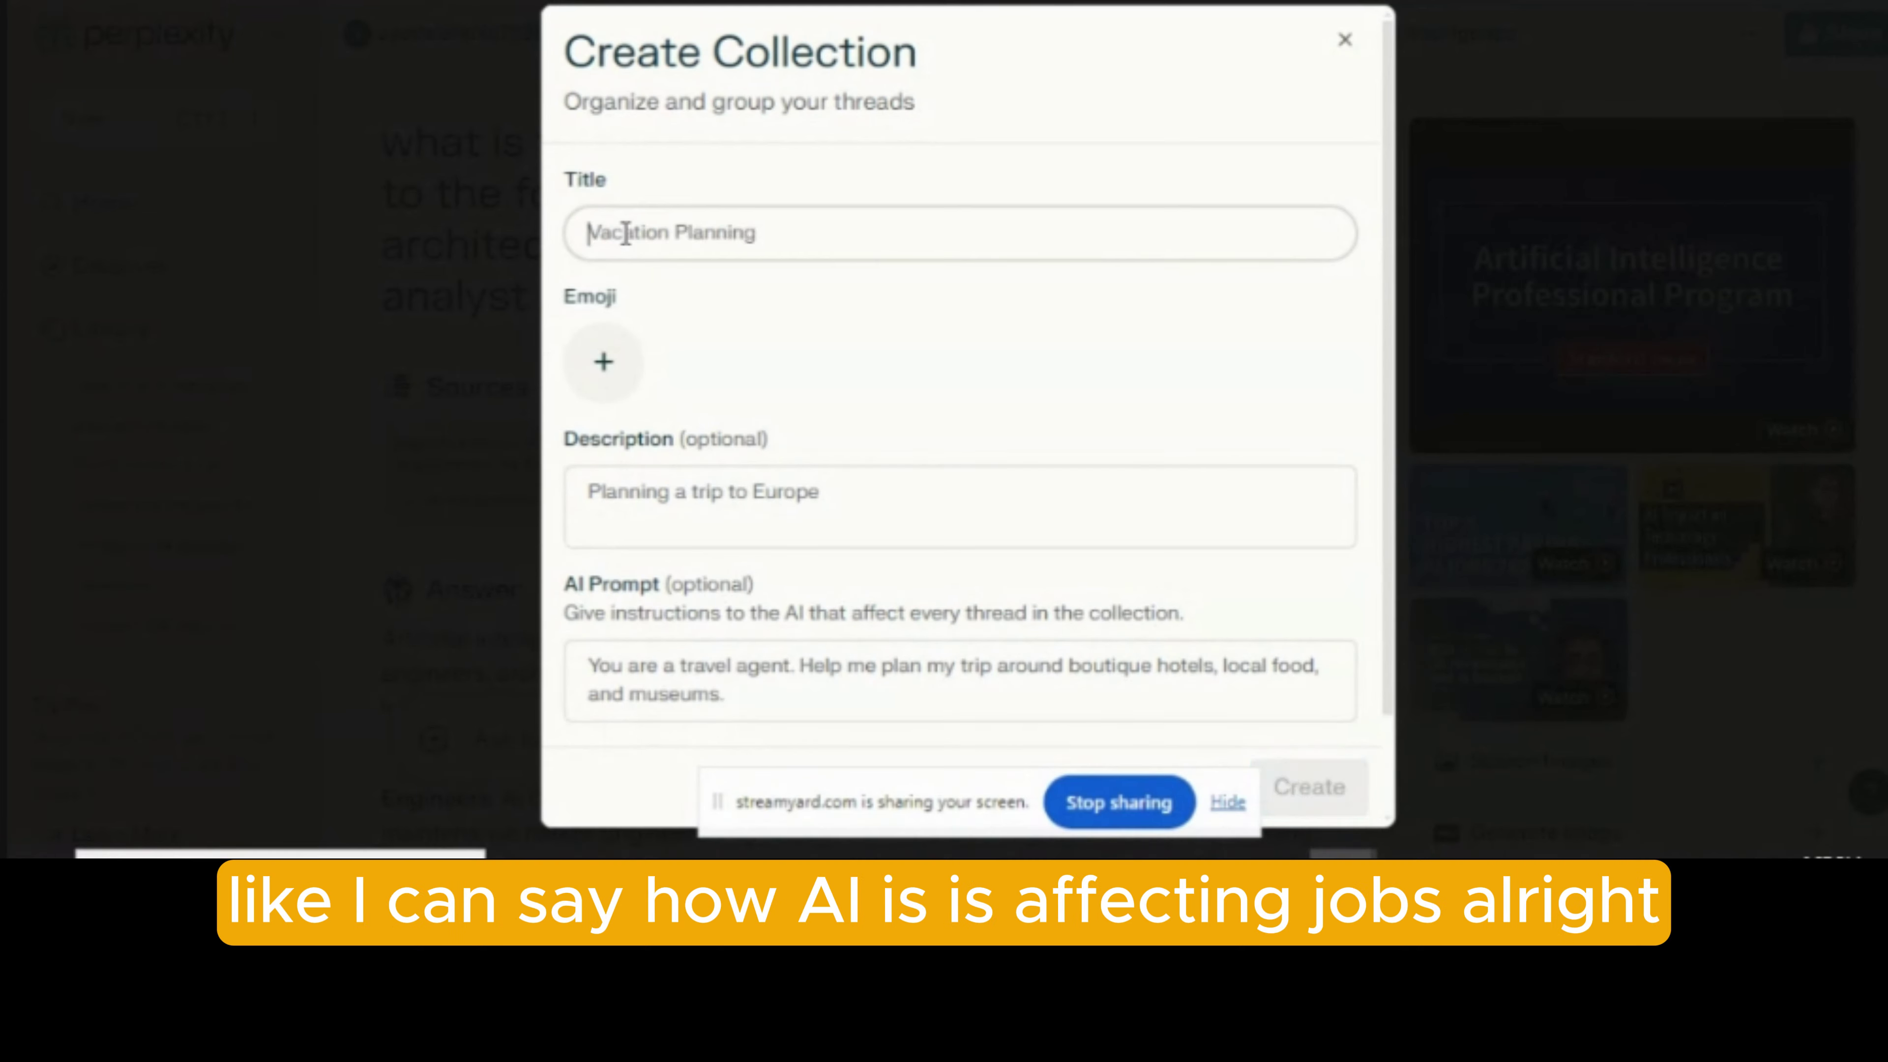
# Step: Title the collection "how ai is affecting jobs" and enter the AI prompt "outline subsequents events in headings and bullet points"
pyautogui.write('how ai os ')
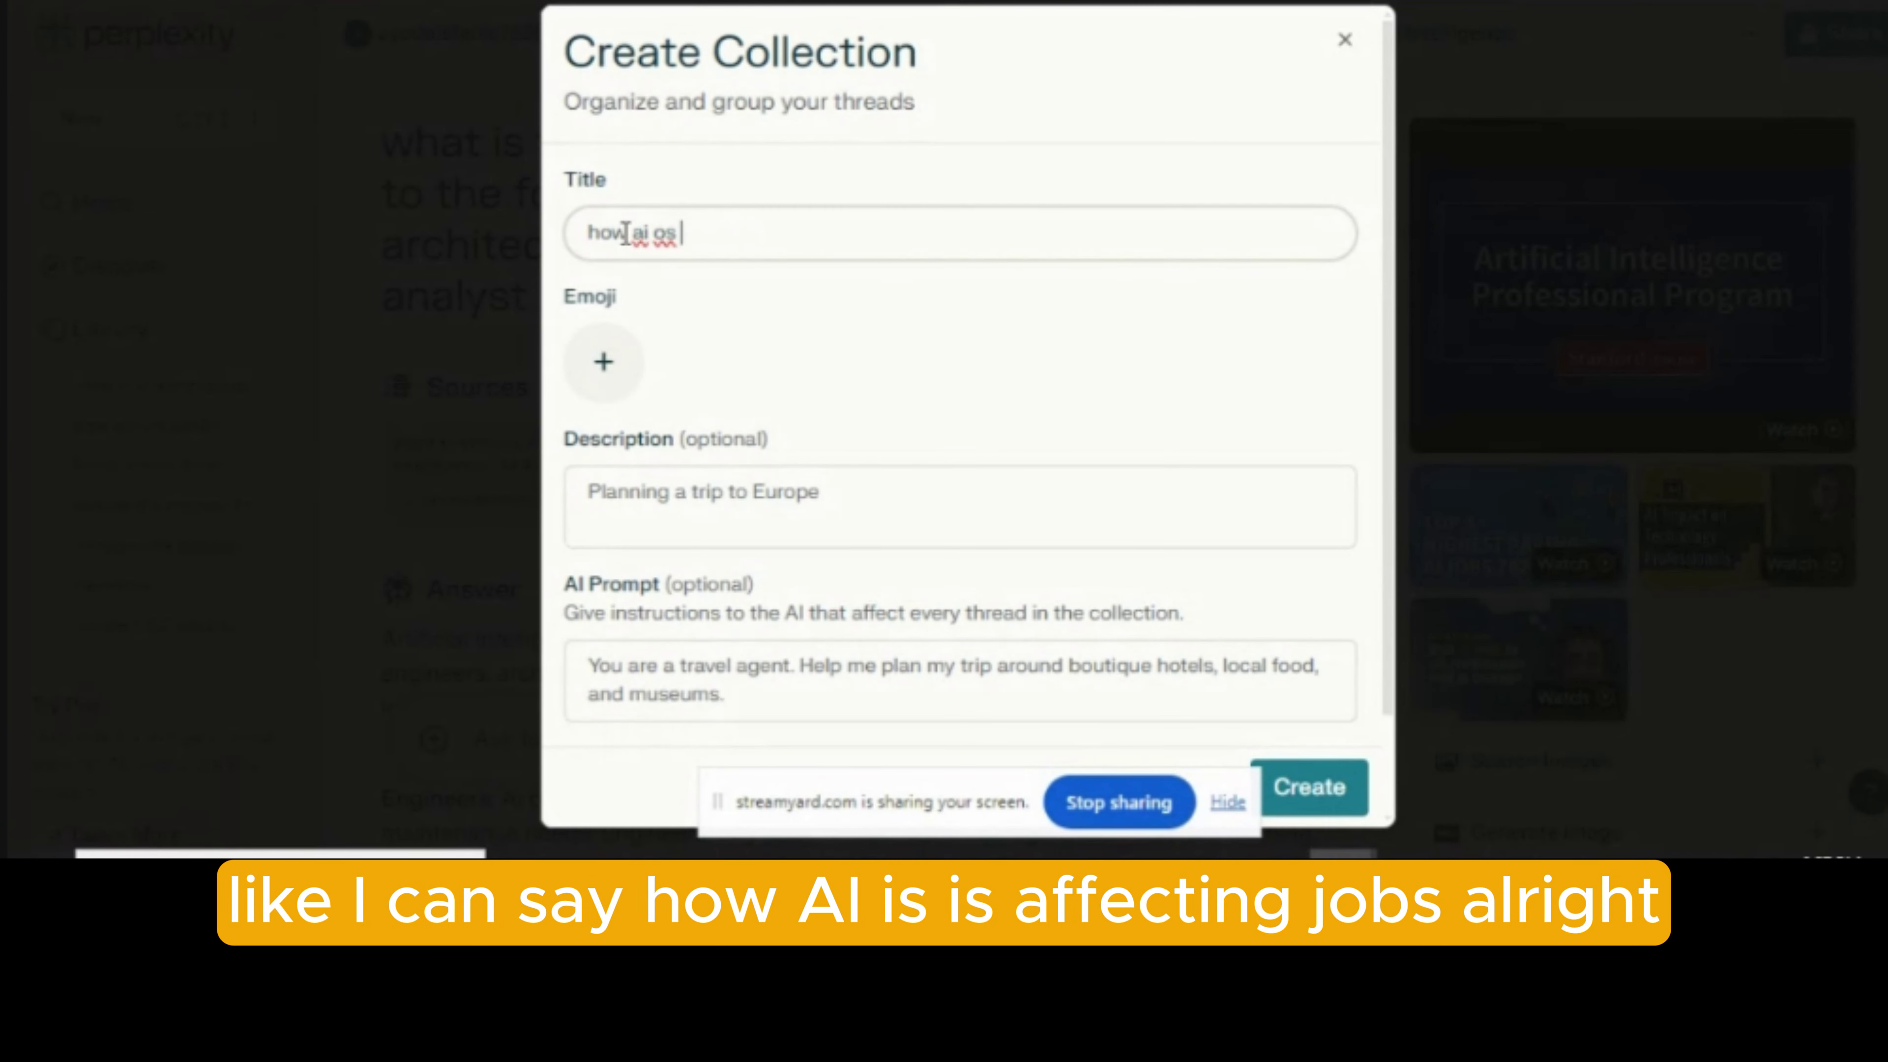
pyautogui.write('s affecting job')
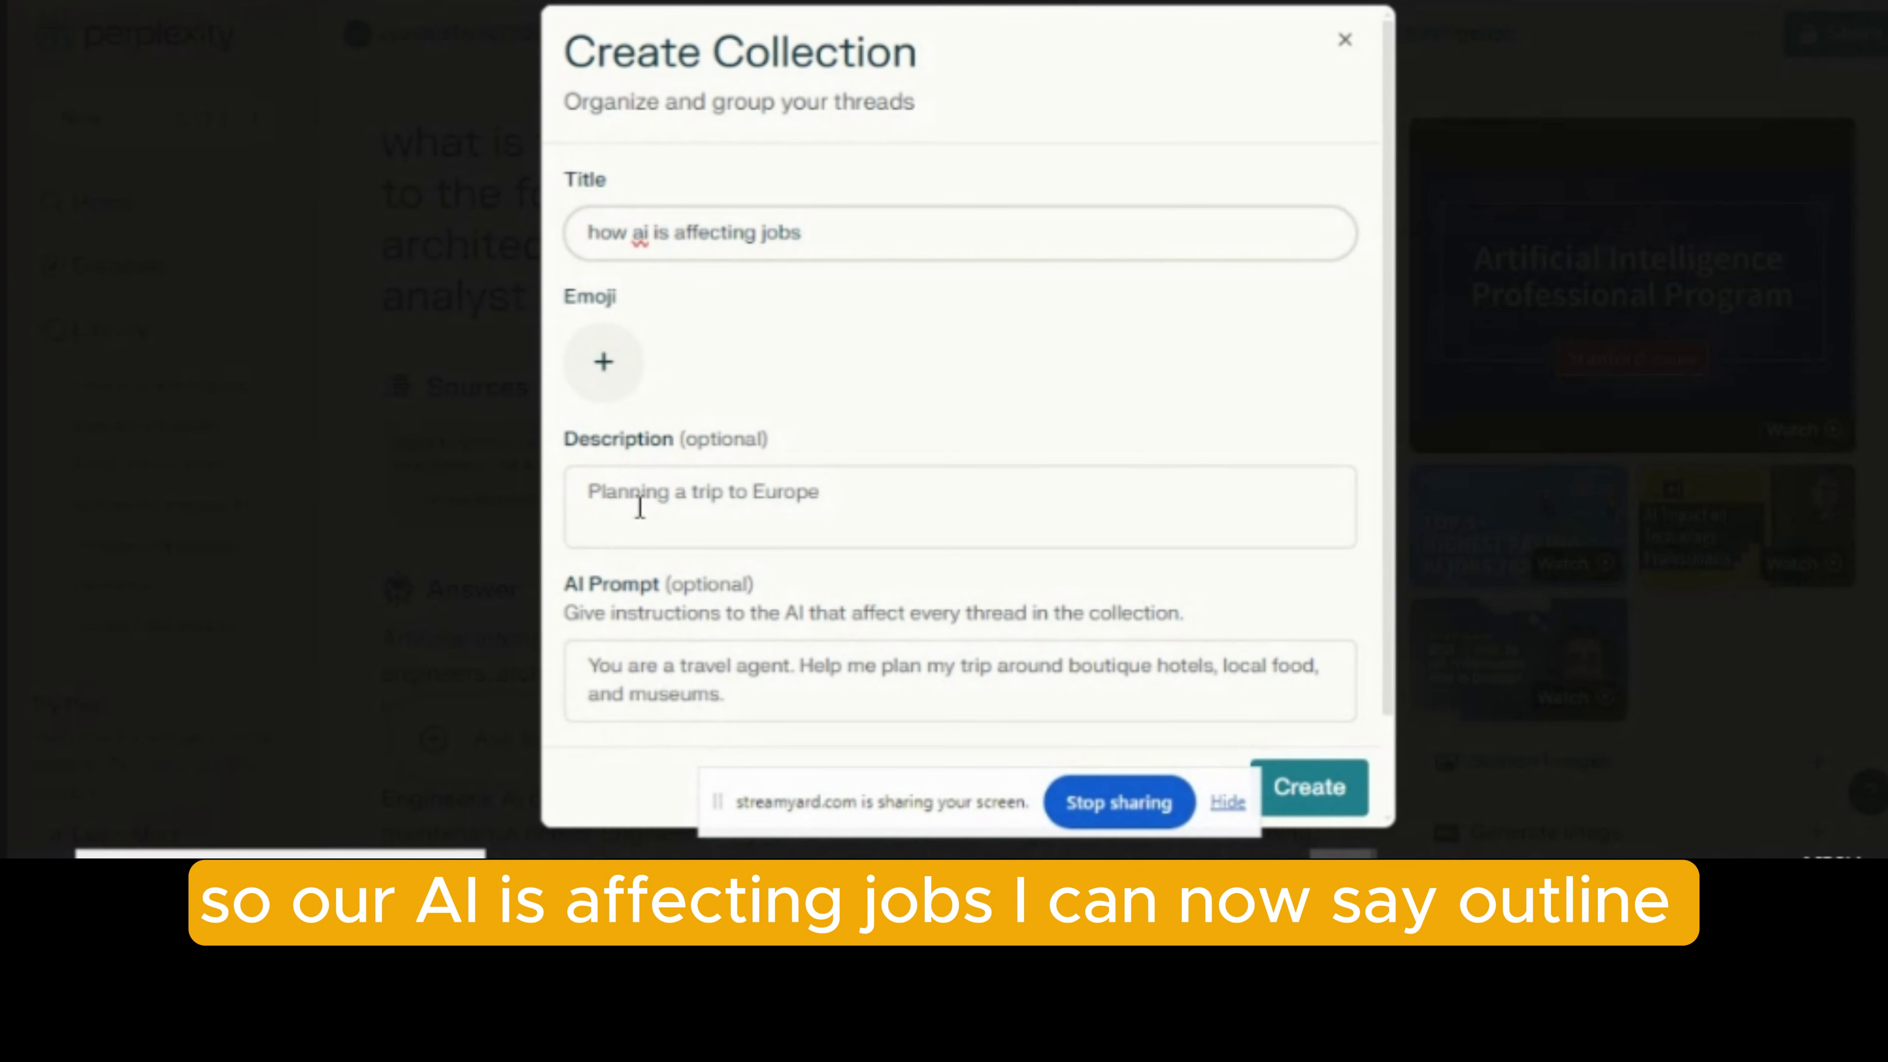
pyautogui.scroll(-2, 652, 485)
pyautogui.click(612, 548)
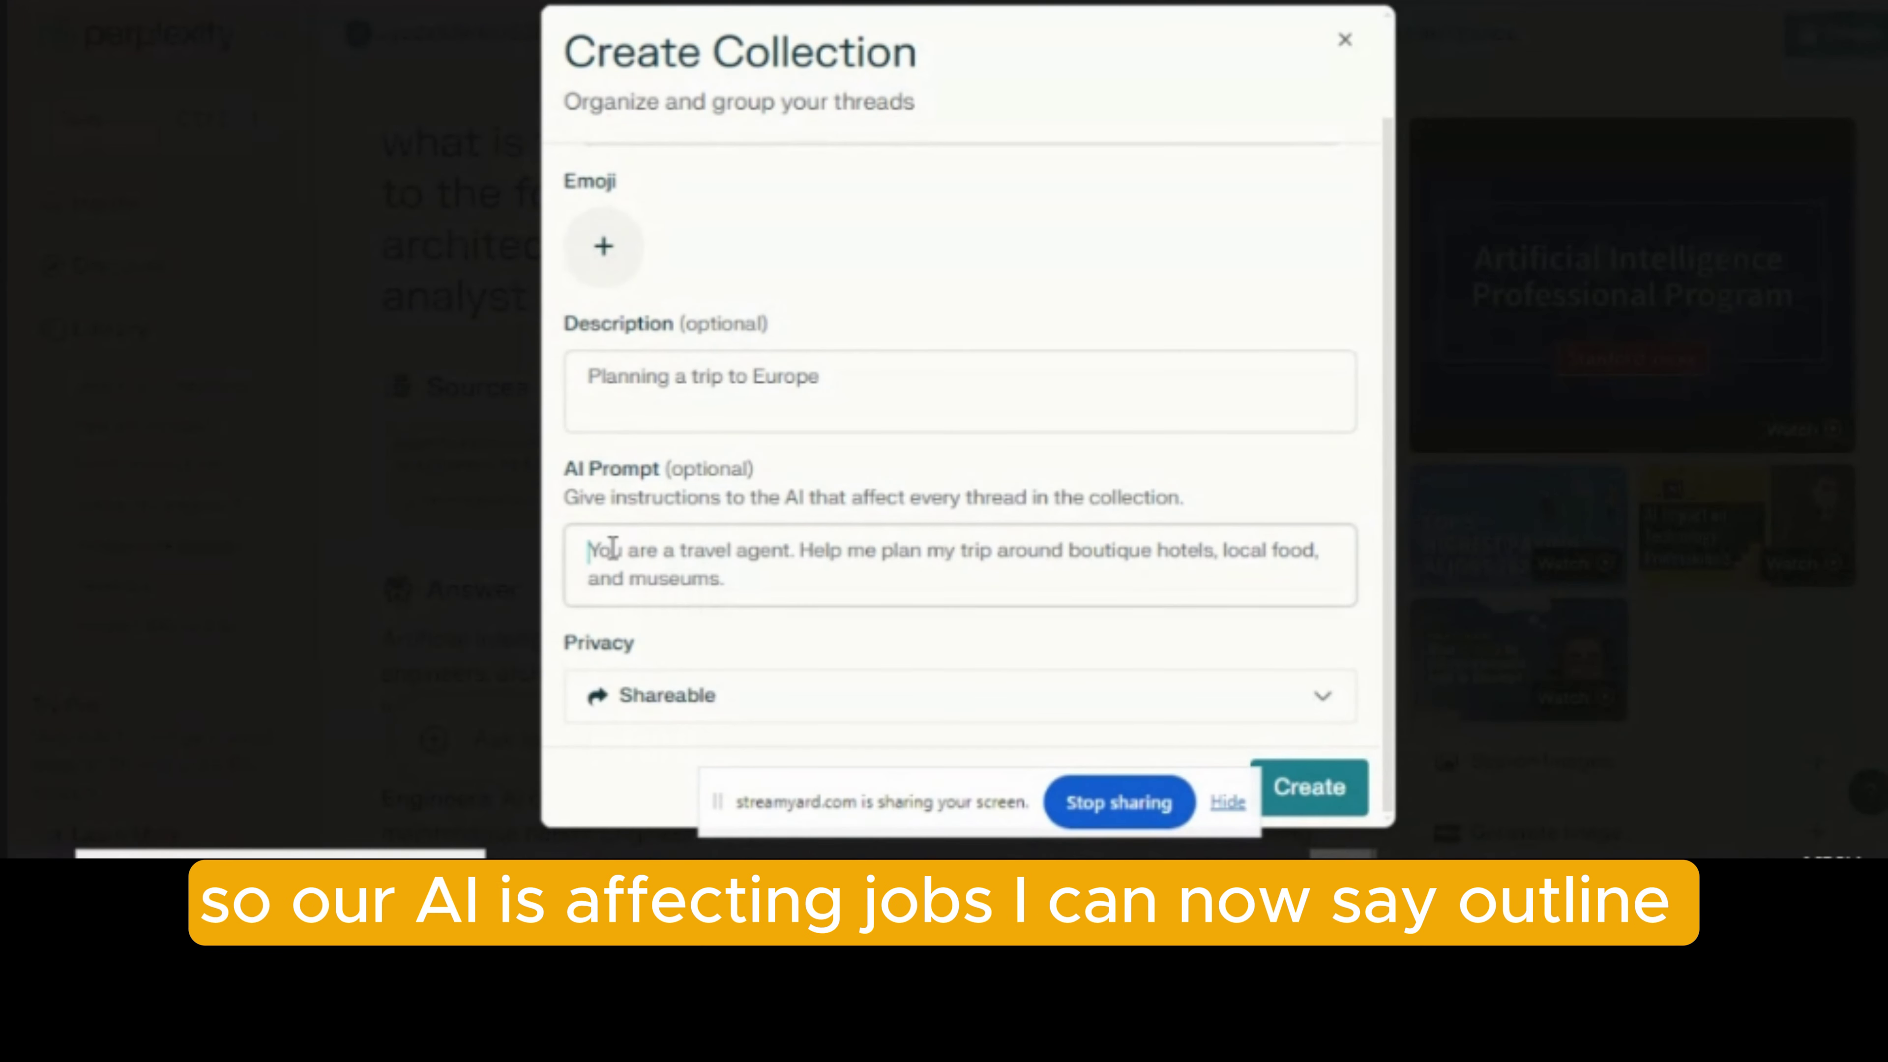
pyautogui.write('outine')
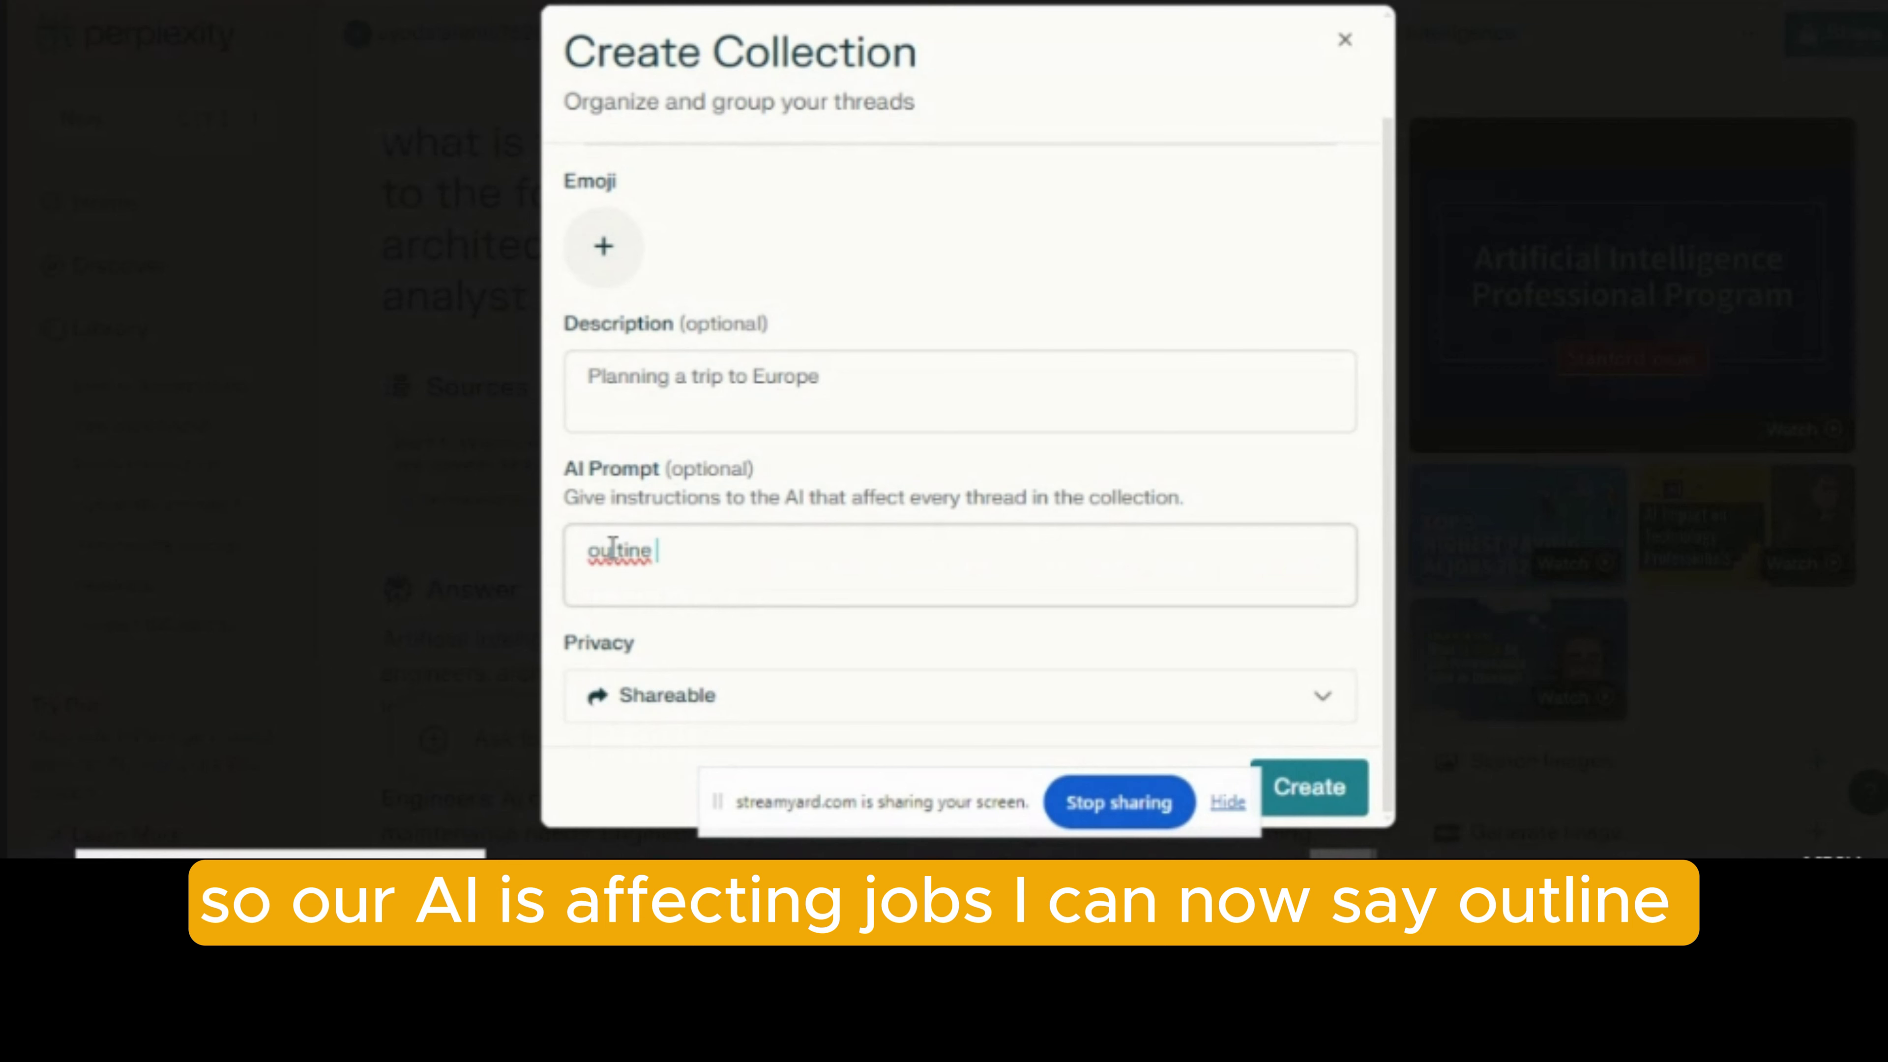
pyautogui.press('BackSpace')
pyautogui.press('BackSpace')
pyautogui.press('BackSpace')
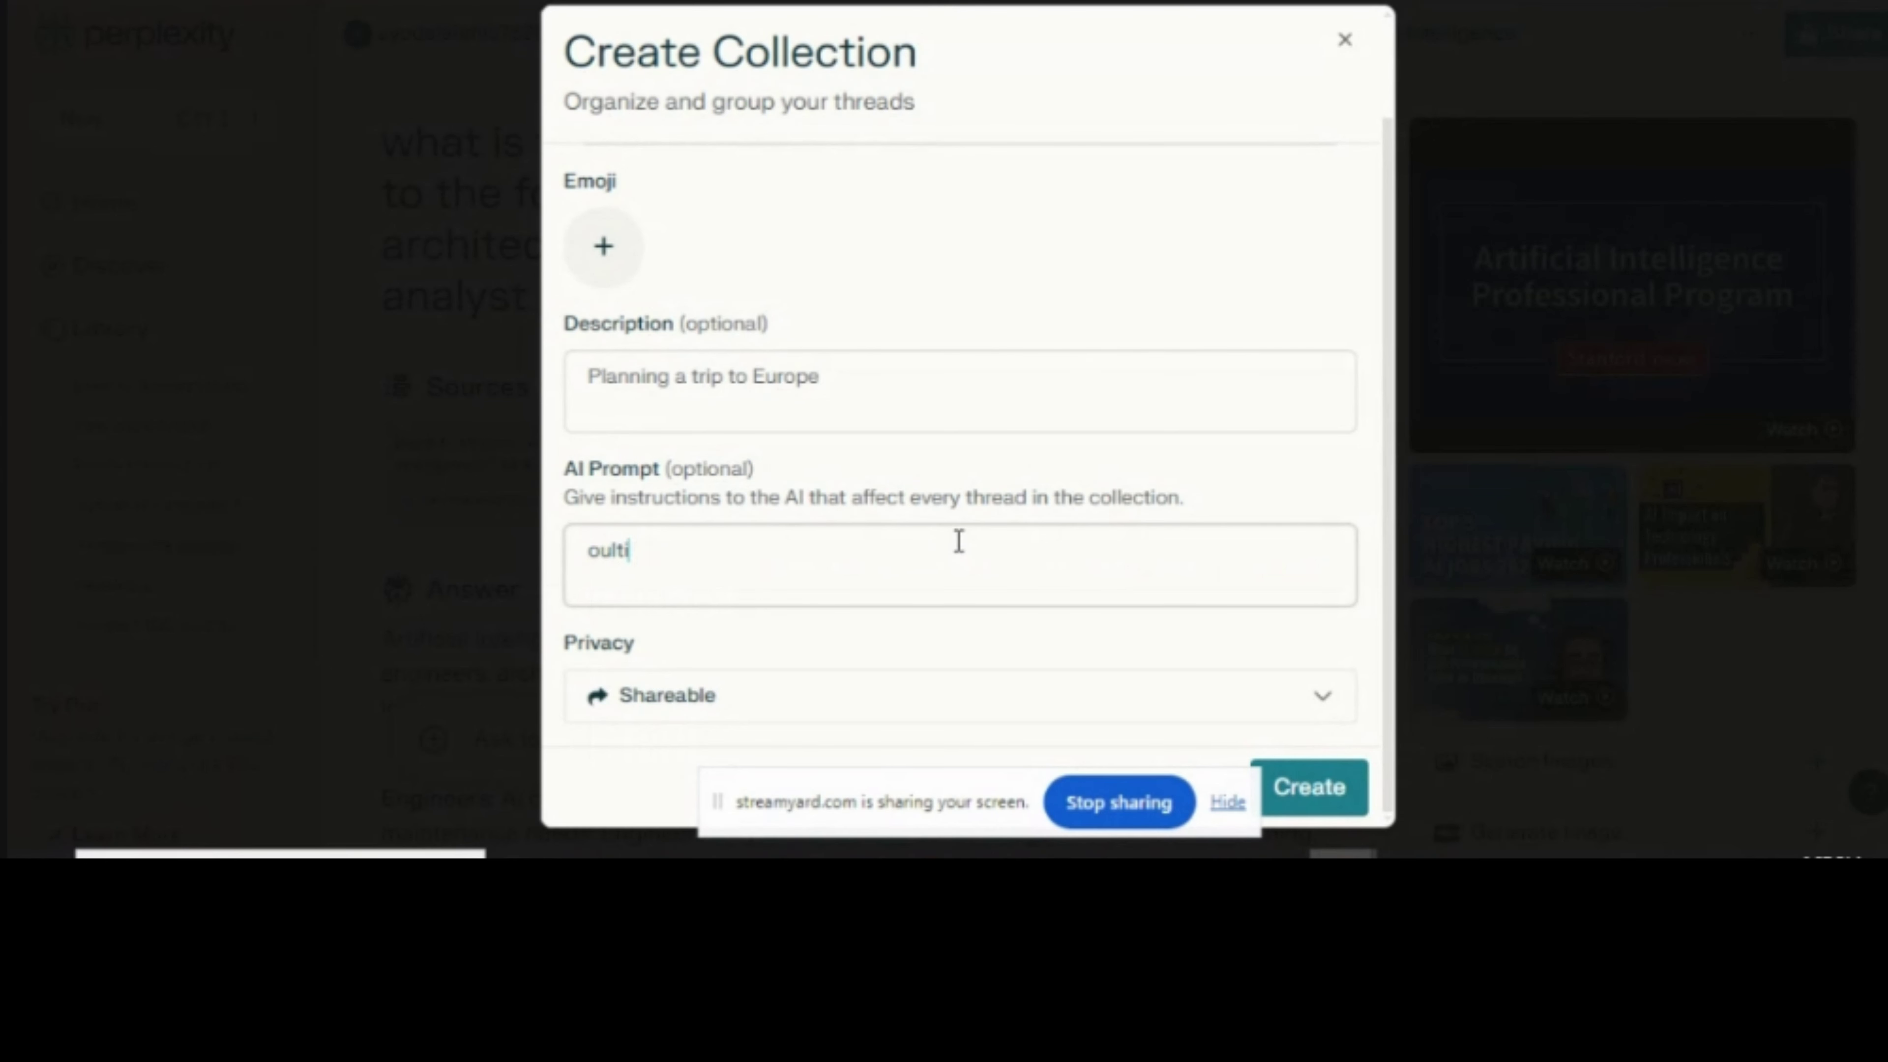
pyautogui.write('ne subss')
pyautogui.press('BackSpace')
pyautogui.write('equents events in')
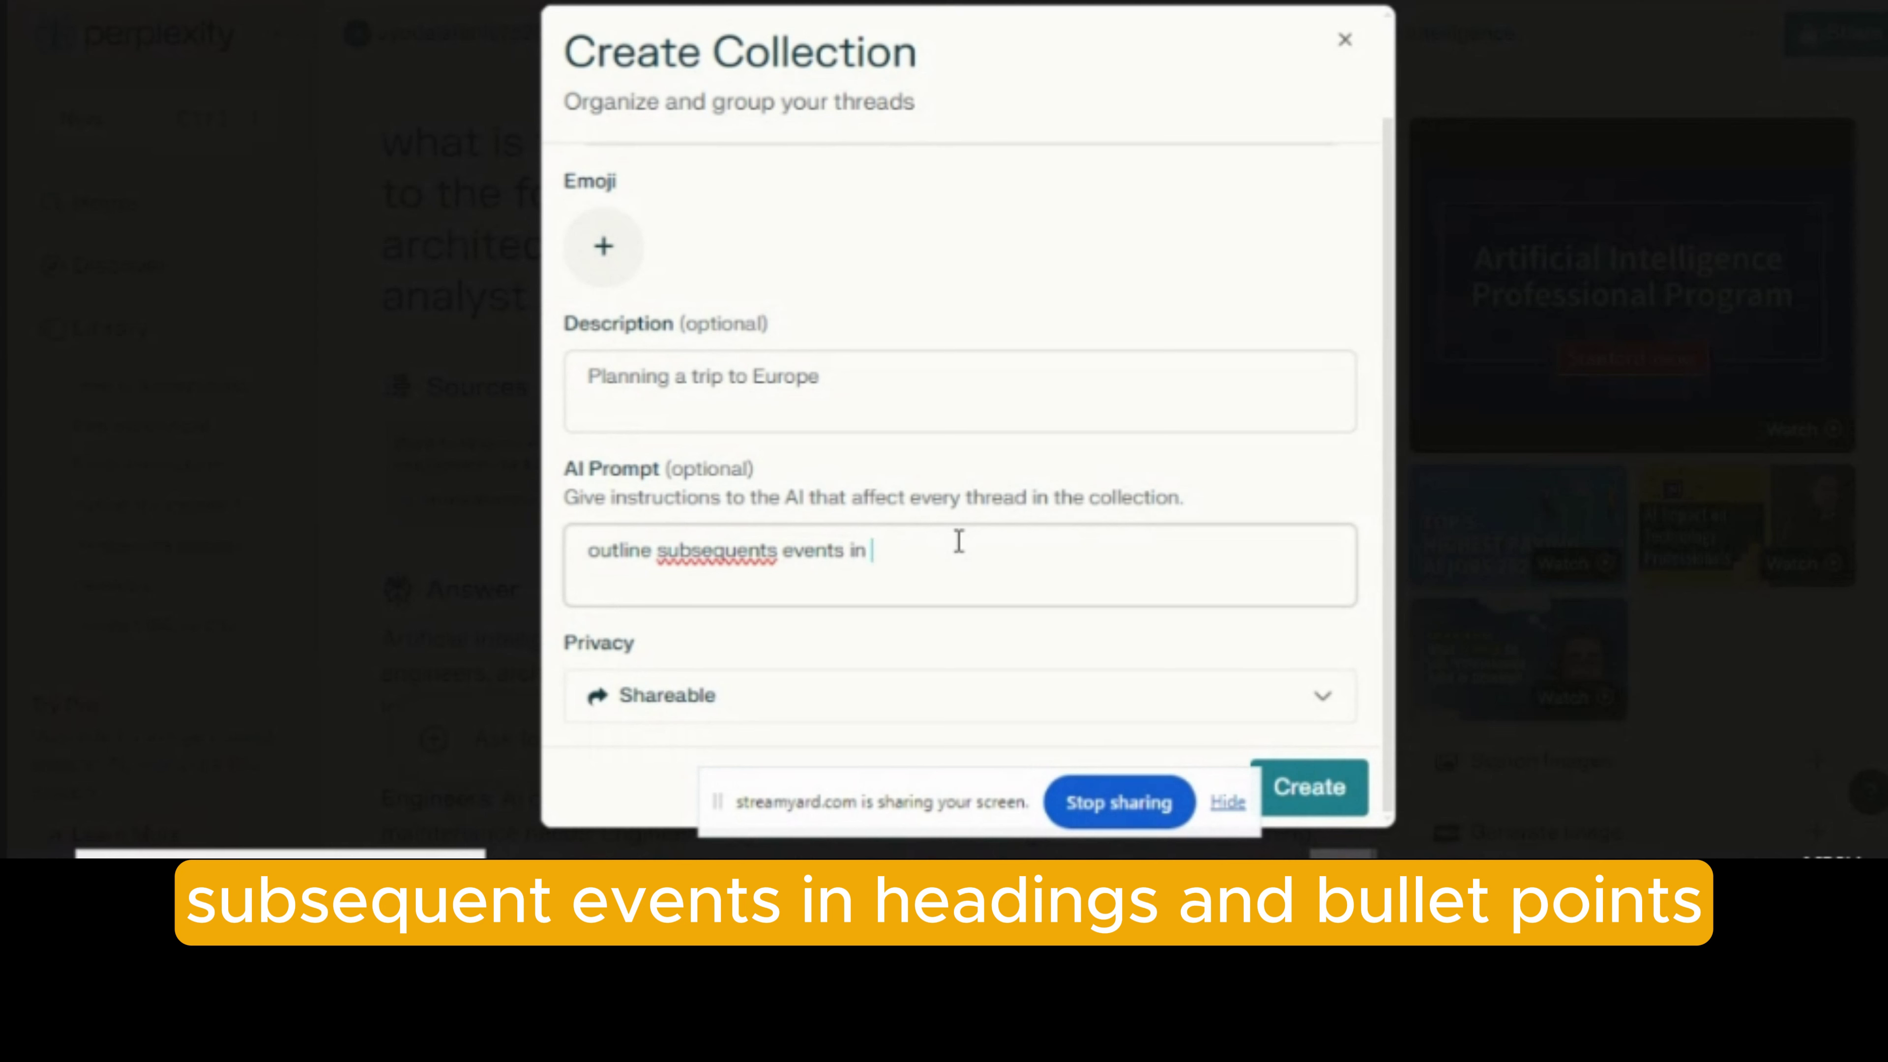
pyautogui.write(' headings and bulle')
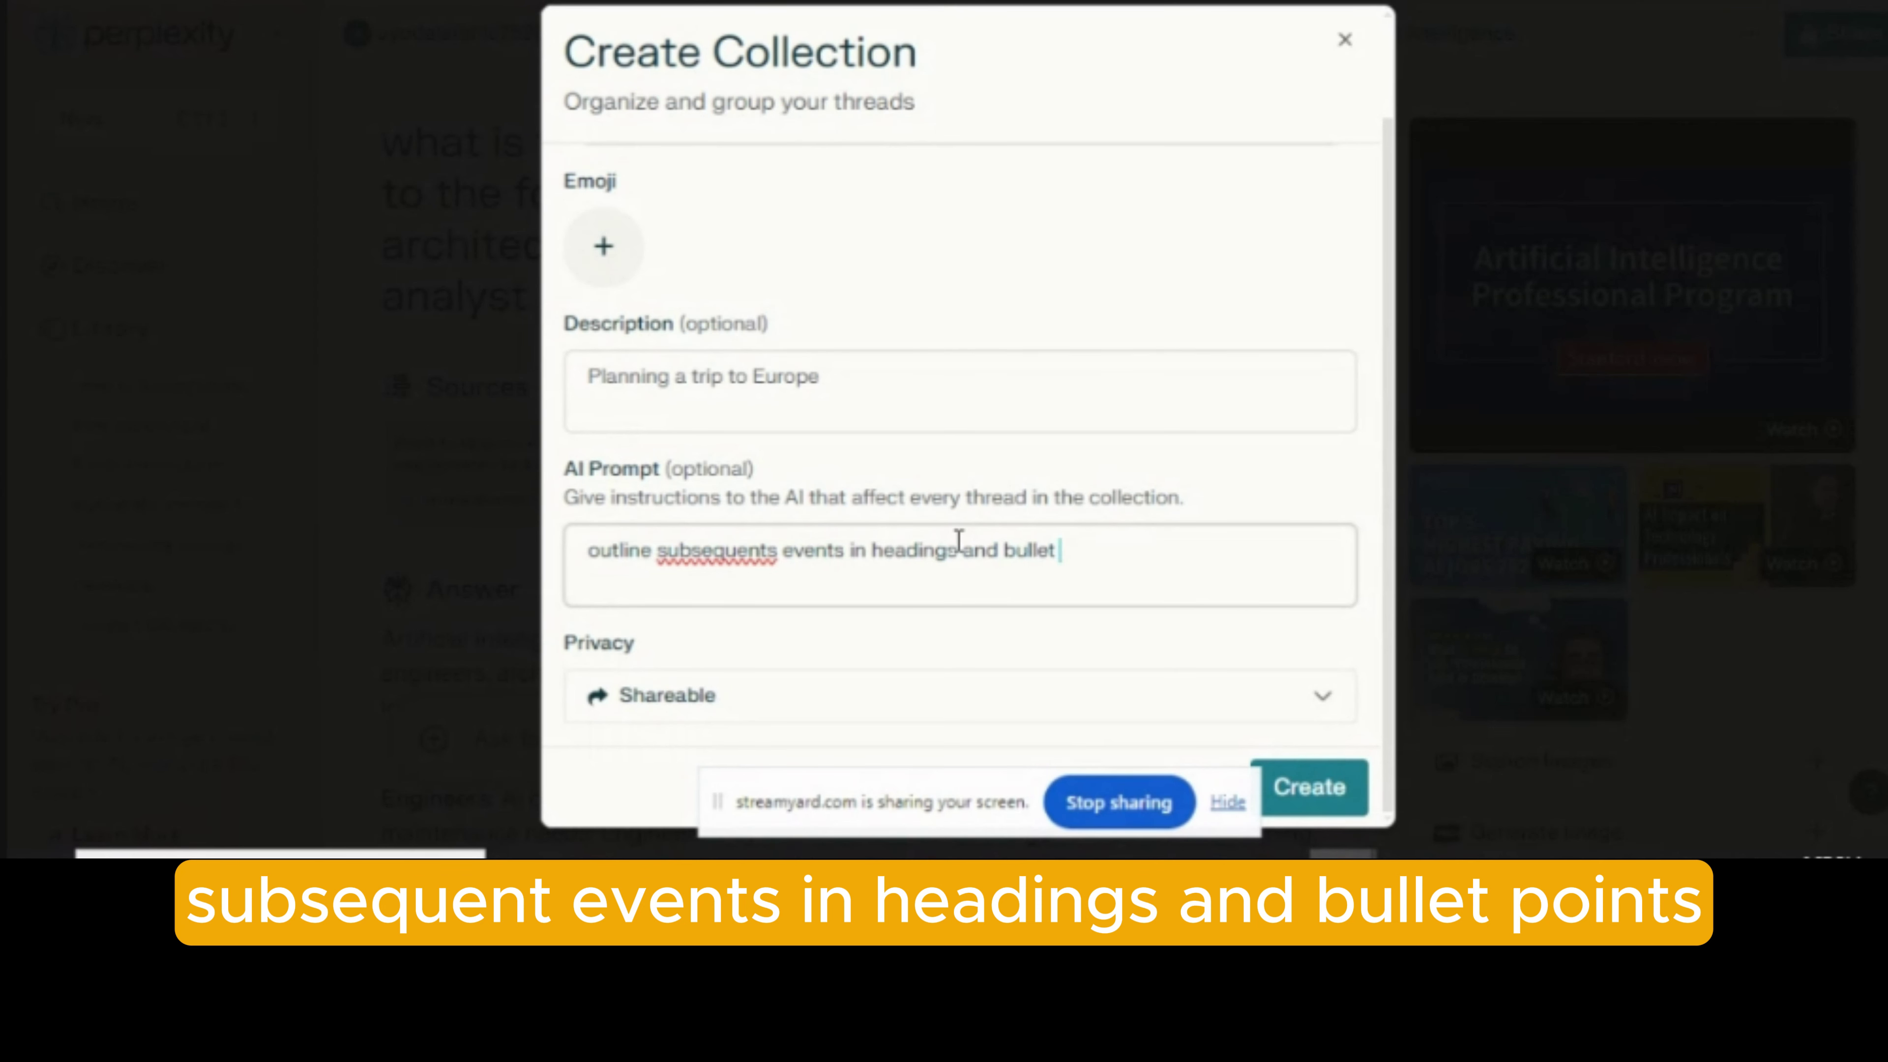
pyautogui.write('ts')
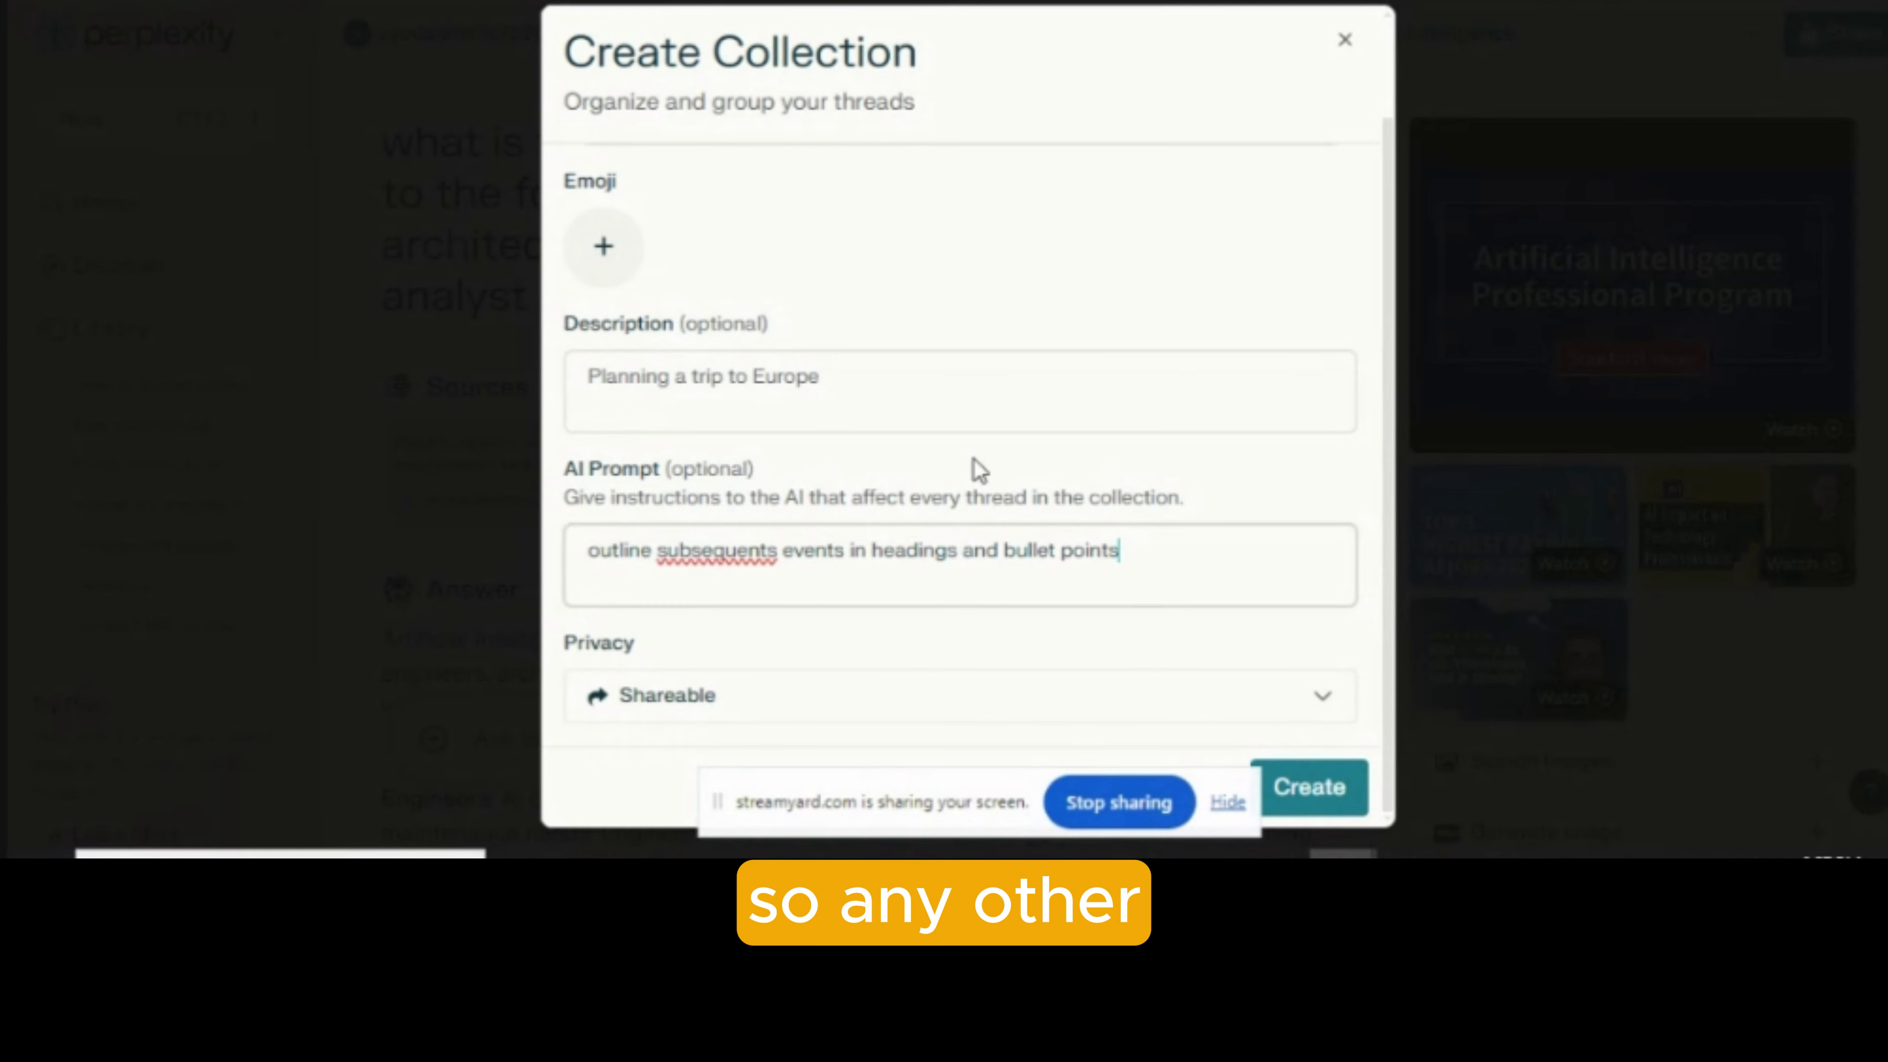
# Step: Correct "subsequents" to "subsequent" in the AI prompt and create the collection
pyautogui.scroll(1, 1058, 338)
pyautogui.scroll(-1, 966, 446)
pyautogui.click(771, 551)
pyautogui.press('BackSpace')
pyautogui.press('BackSpace')
pyautogui.press('BackSpace')
pyautogui.press('BackSpace')
pyautogui.press('BackSpace')
pyautogui.press('BackSpace')
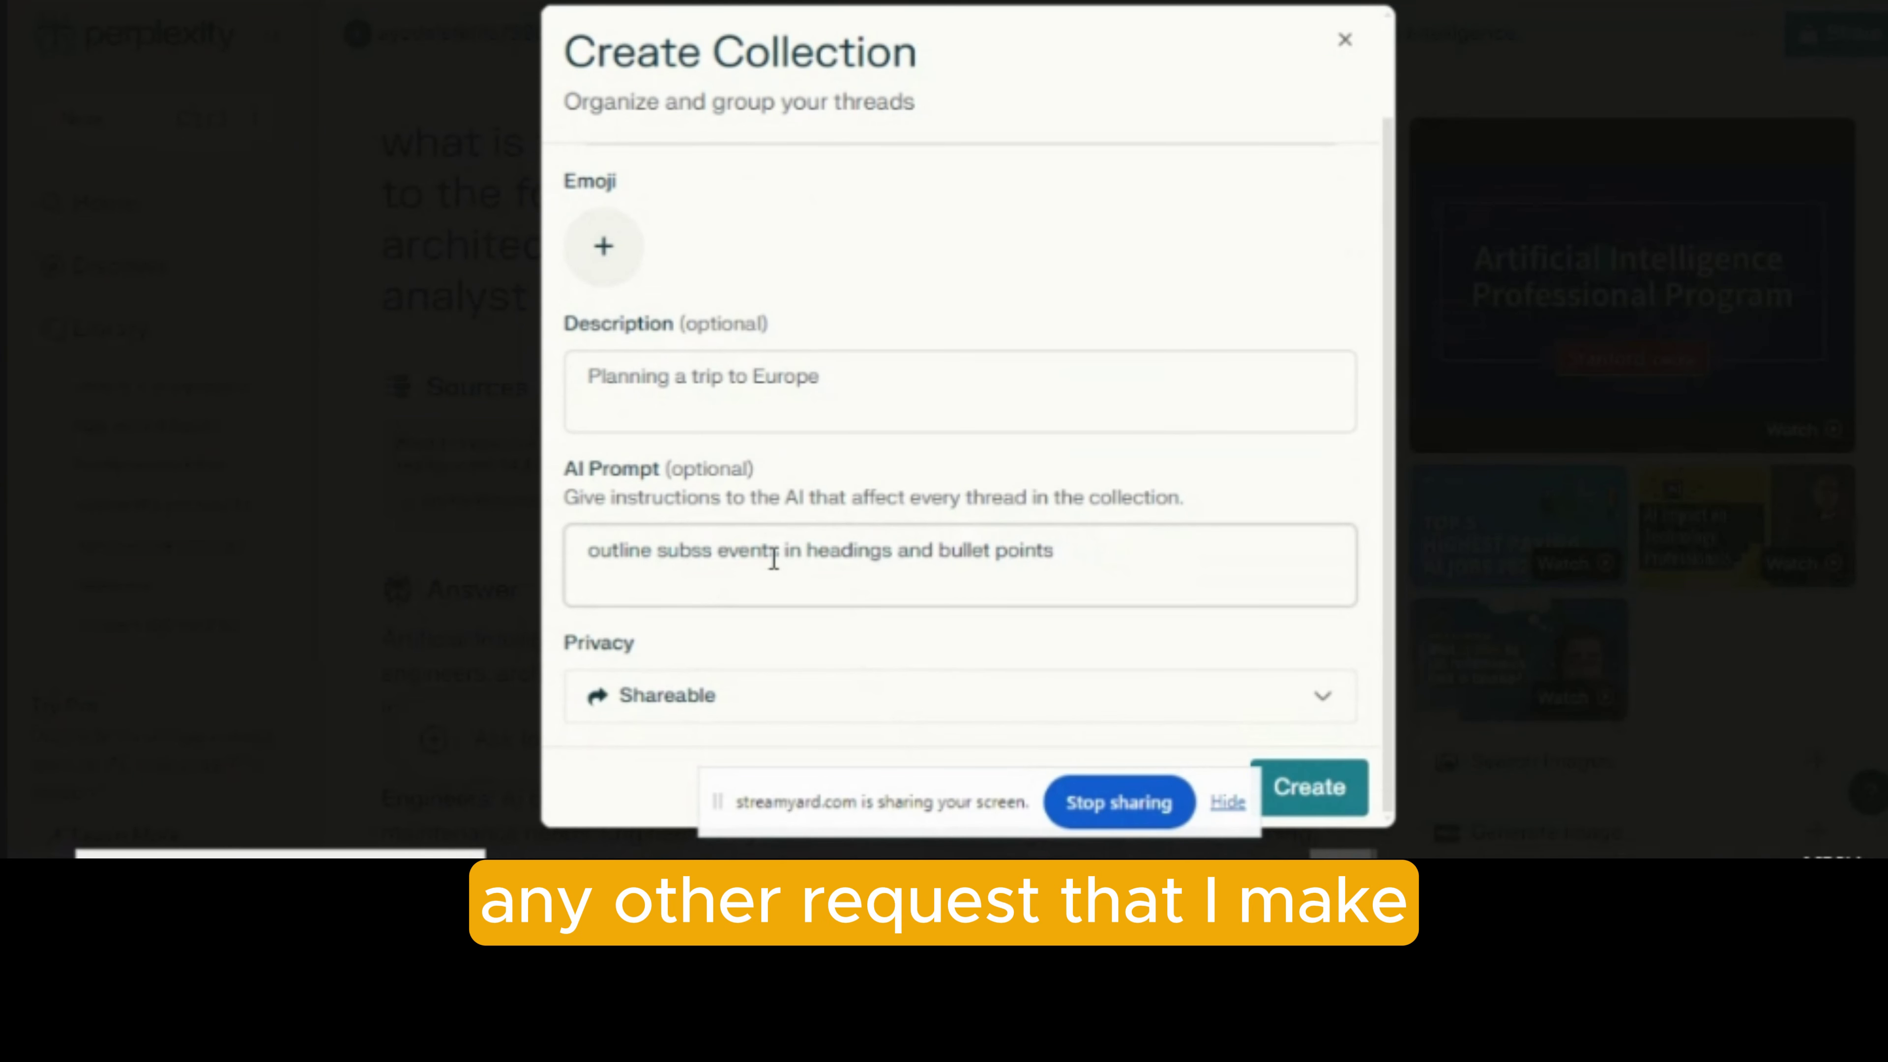
pyautogui.press('Delete')
pyautogui.write('equ')
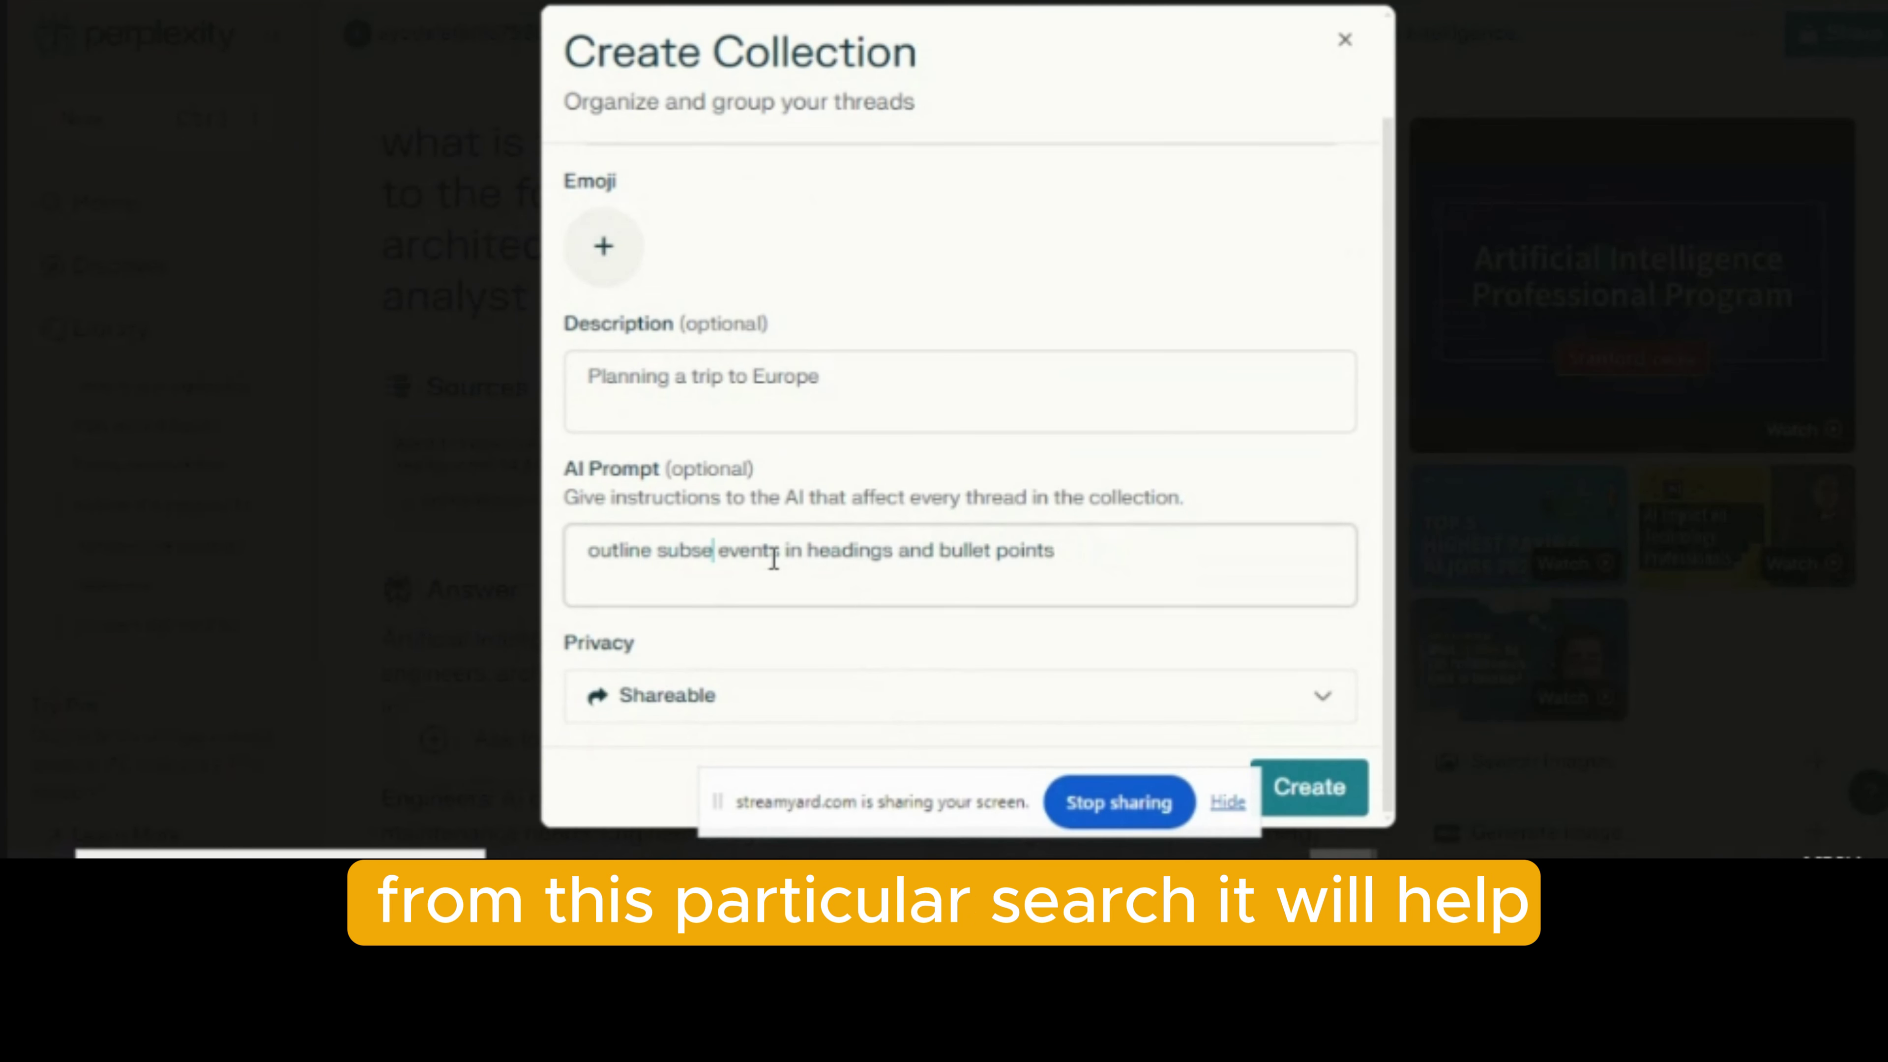
pyautogui.write('ent')
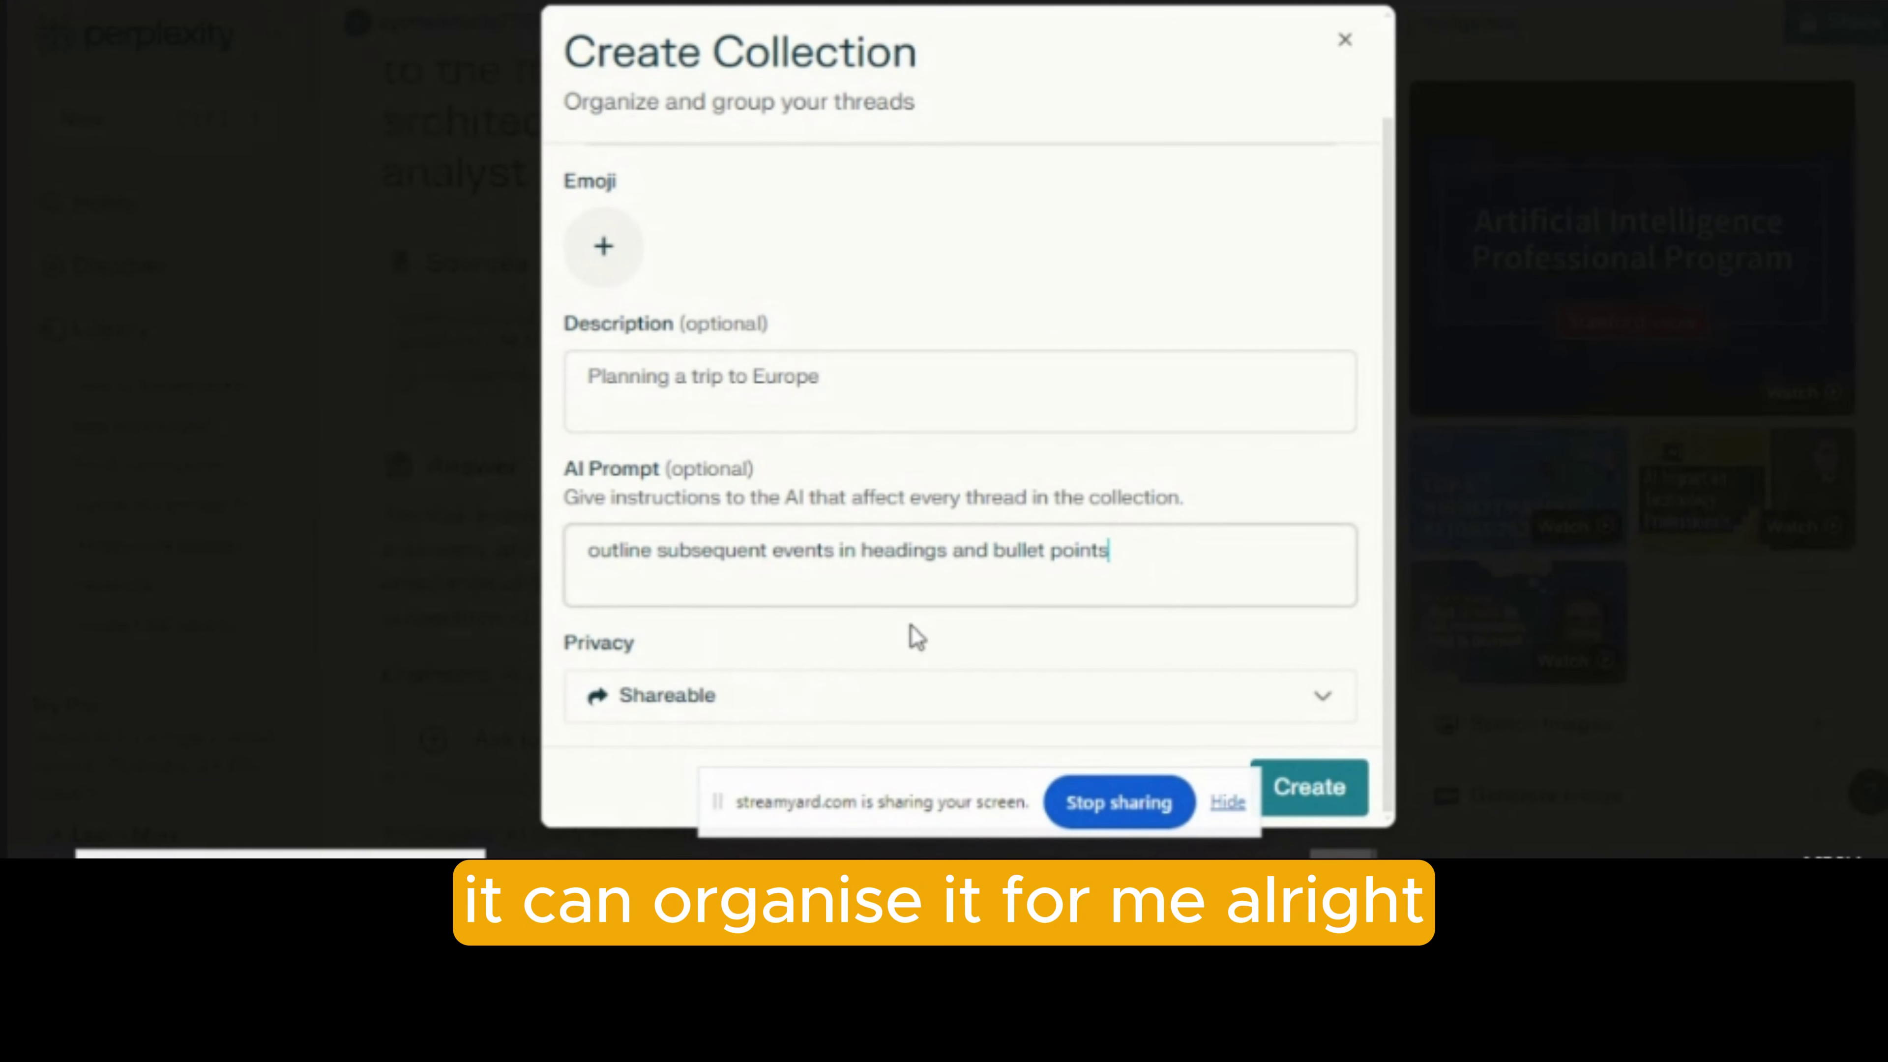
pyautogui.click(1315, 789)
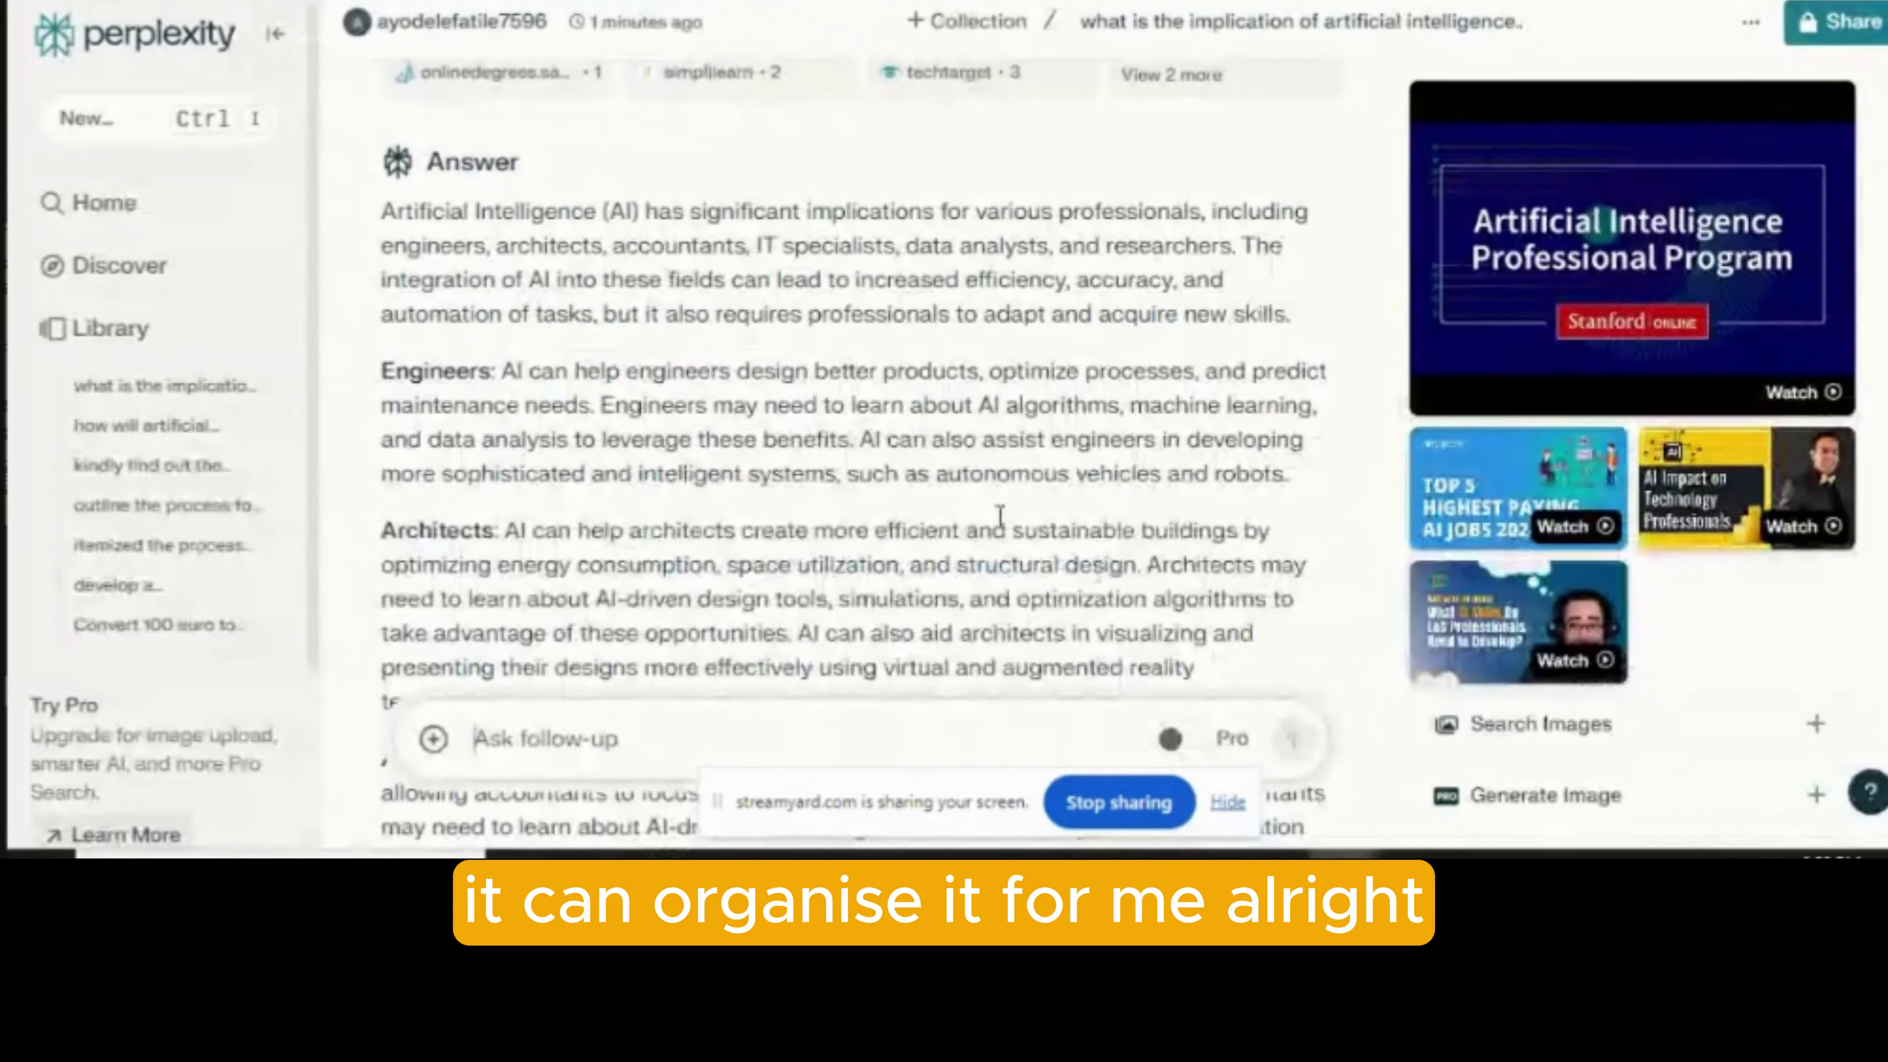
# Step: Attach the file "IM GENERAL CONDITIONS OF SALE 2022.01.pdf" from the BARIGA PROJECT folder to the follow-up question
pyautogui.scroll(-5, 830, 316)
pyautogui.scroll(-4, 830, 316)
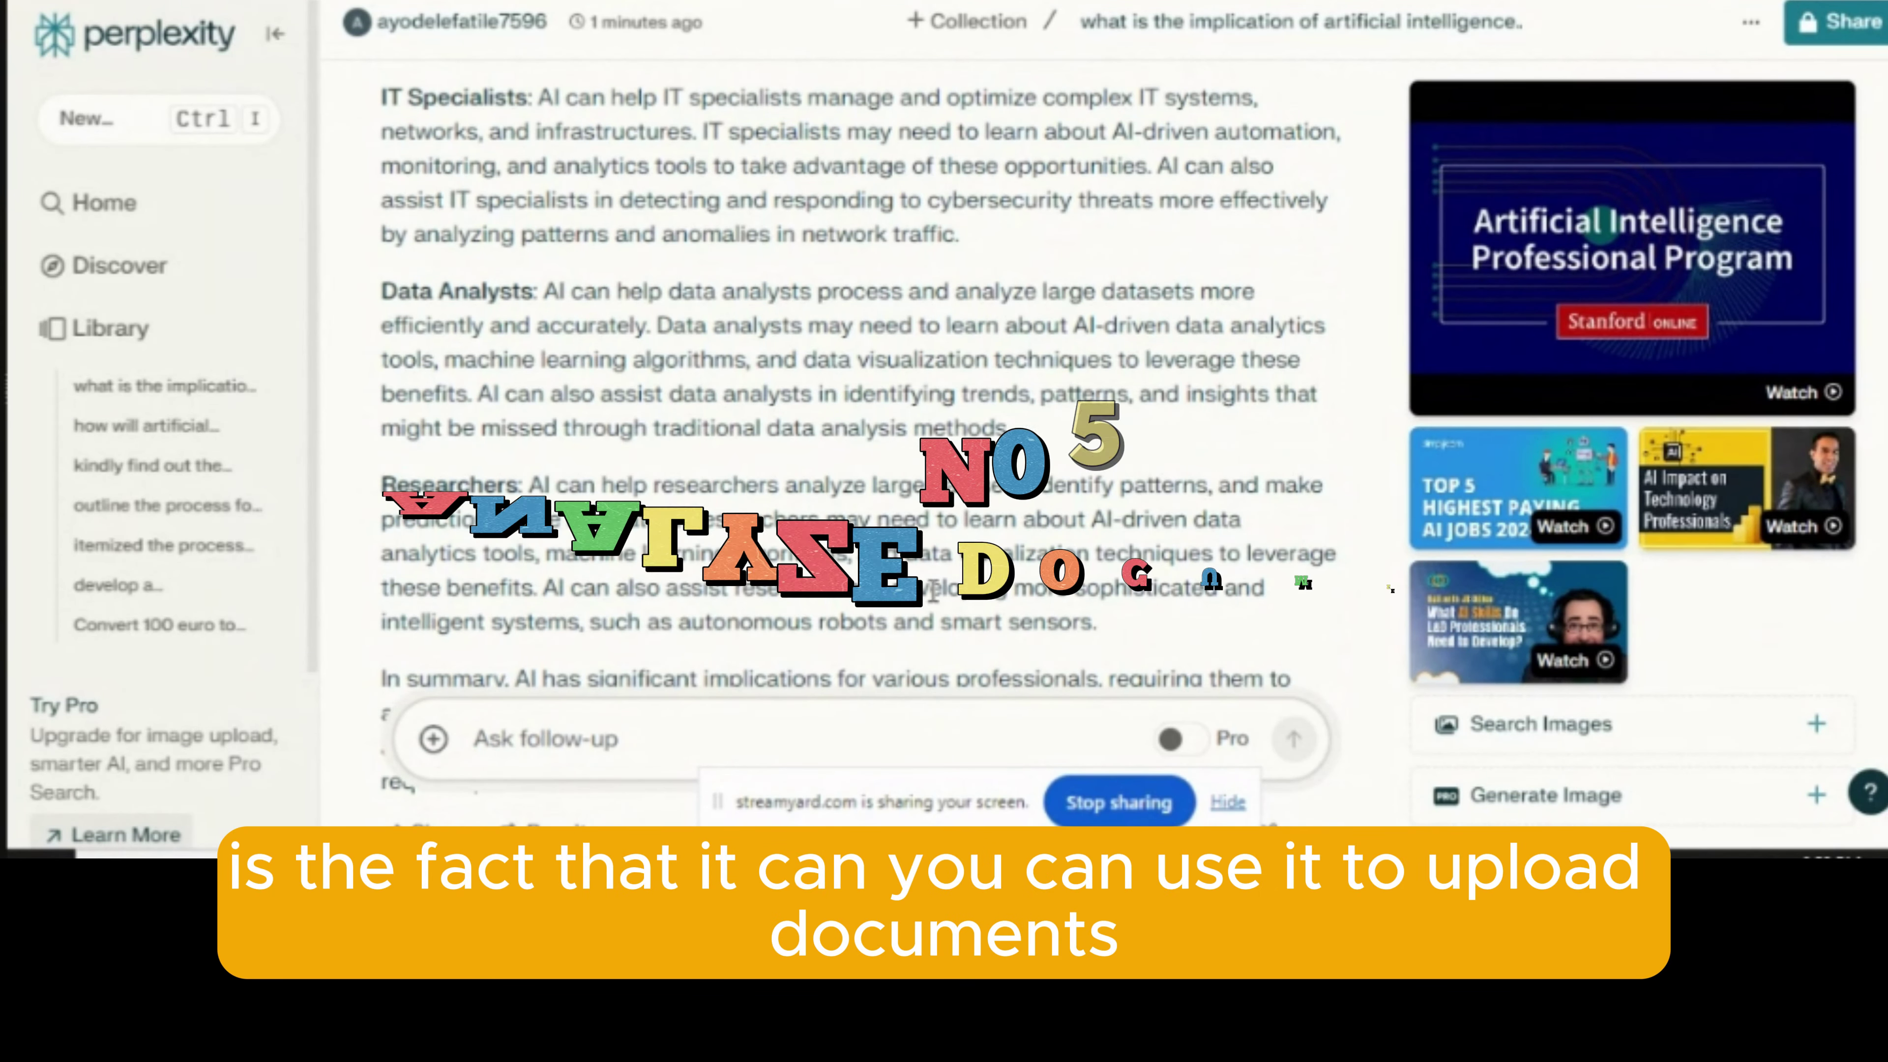
pyautogui.scroll(-1, 1004, 398)
pyautogui.scroll(-4, 1003, 398)
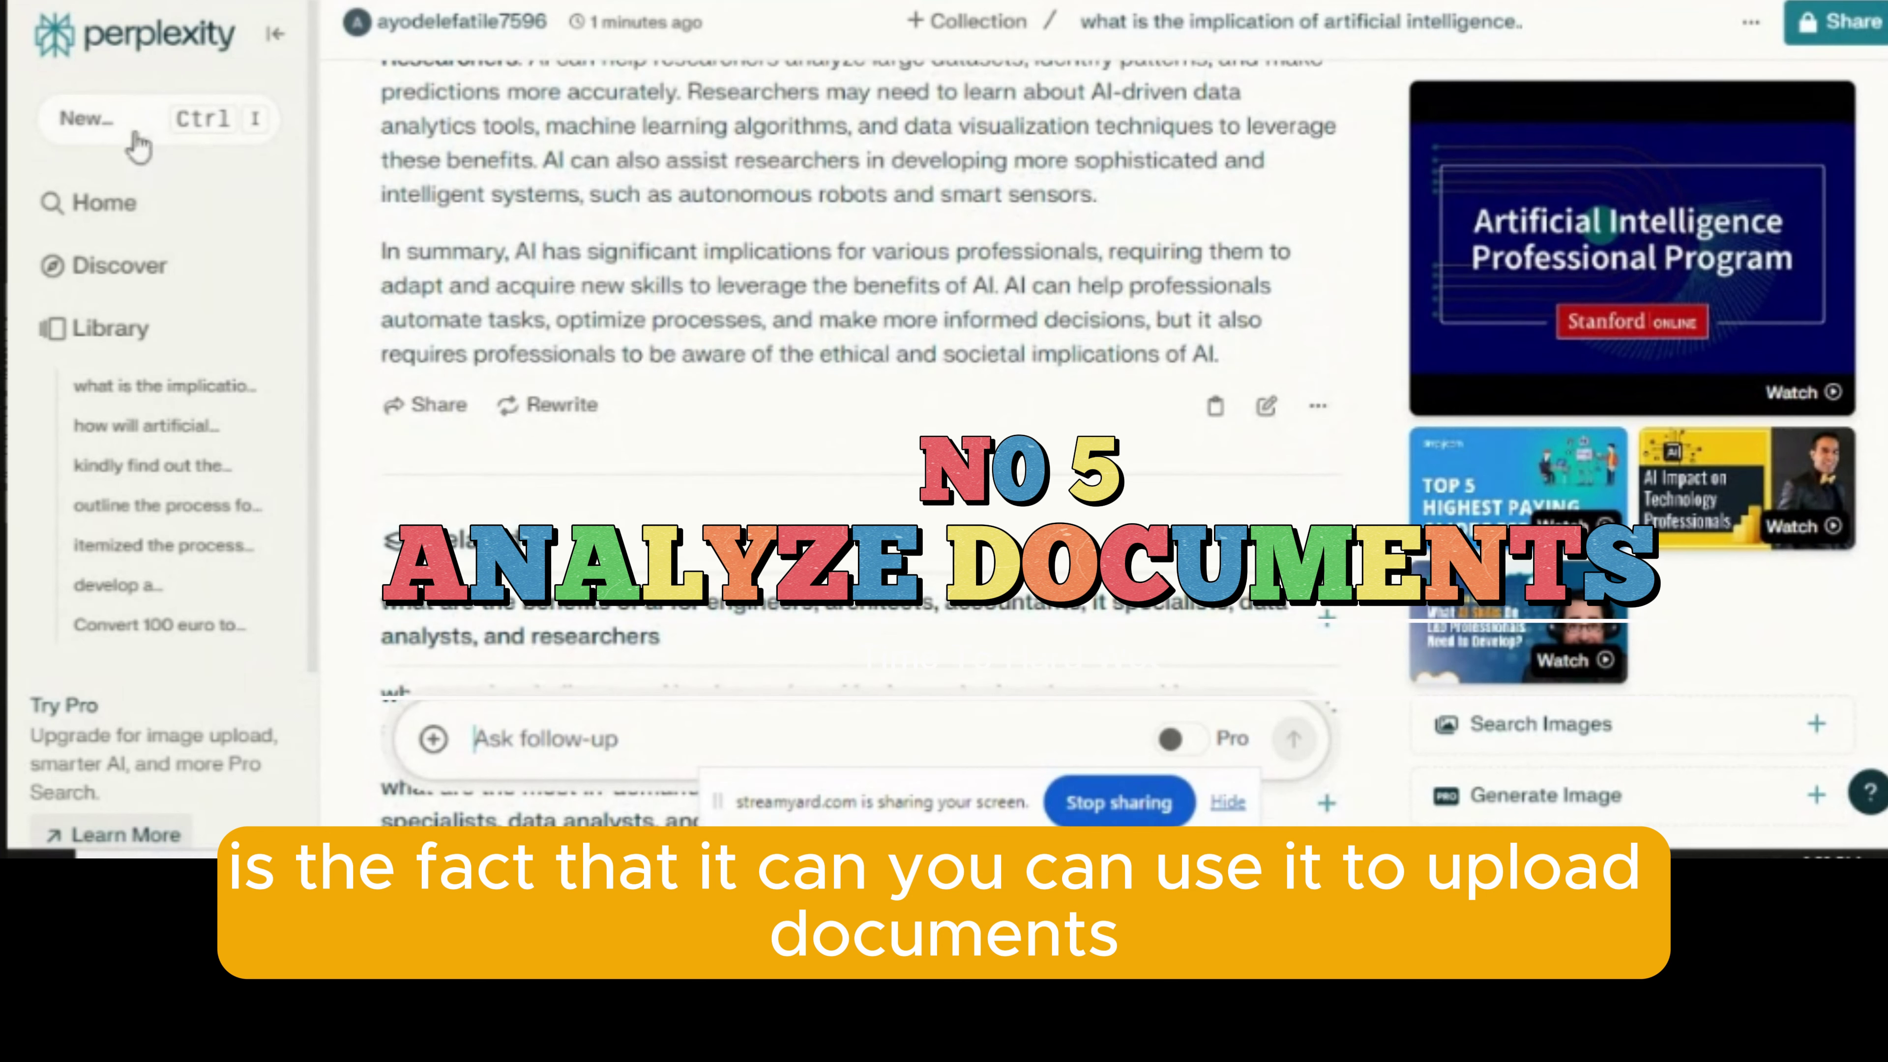
pyautogui.click(436, 741)
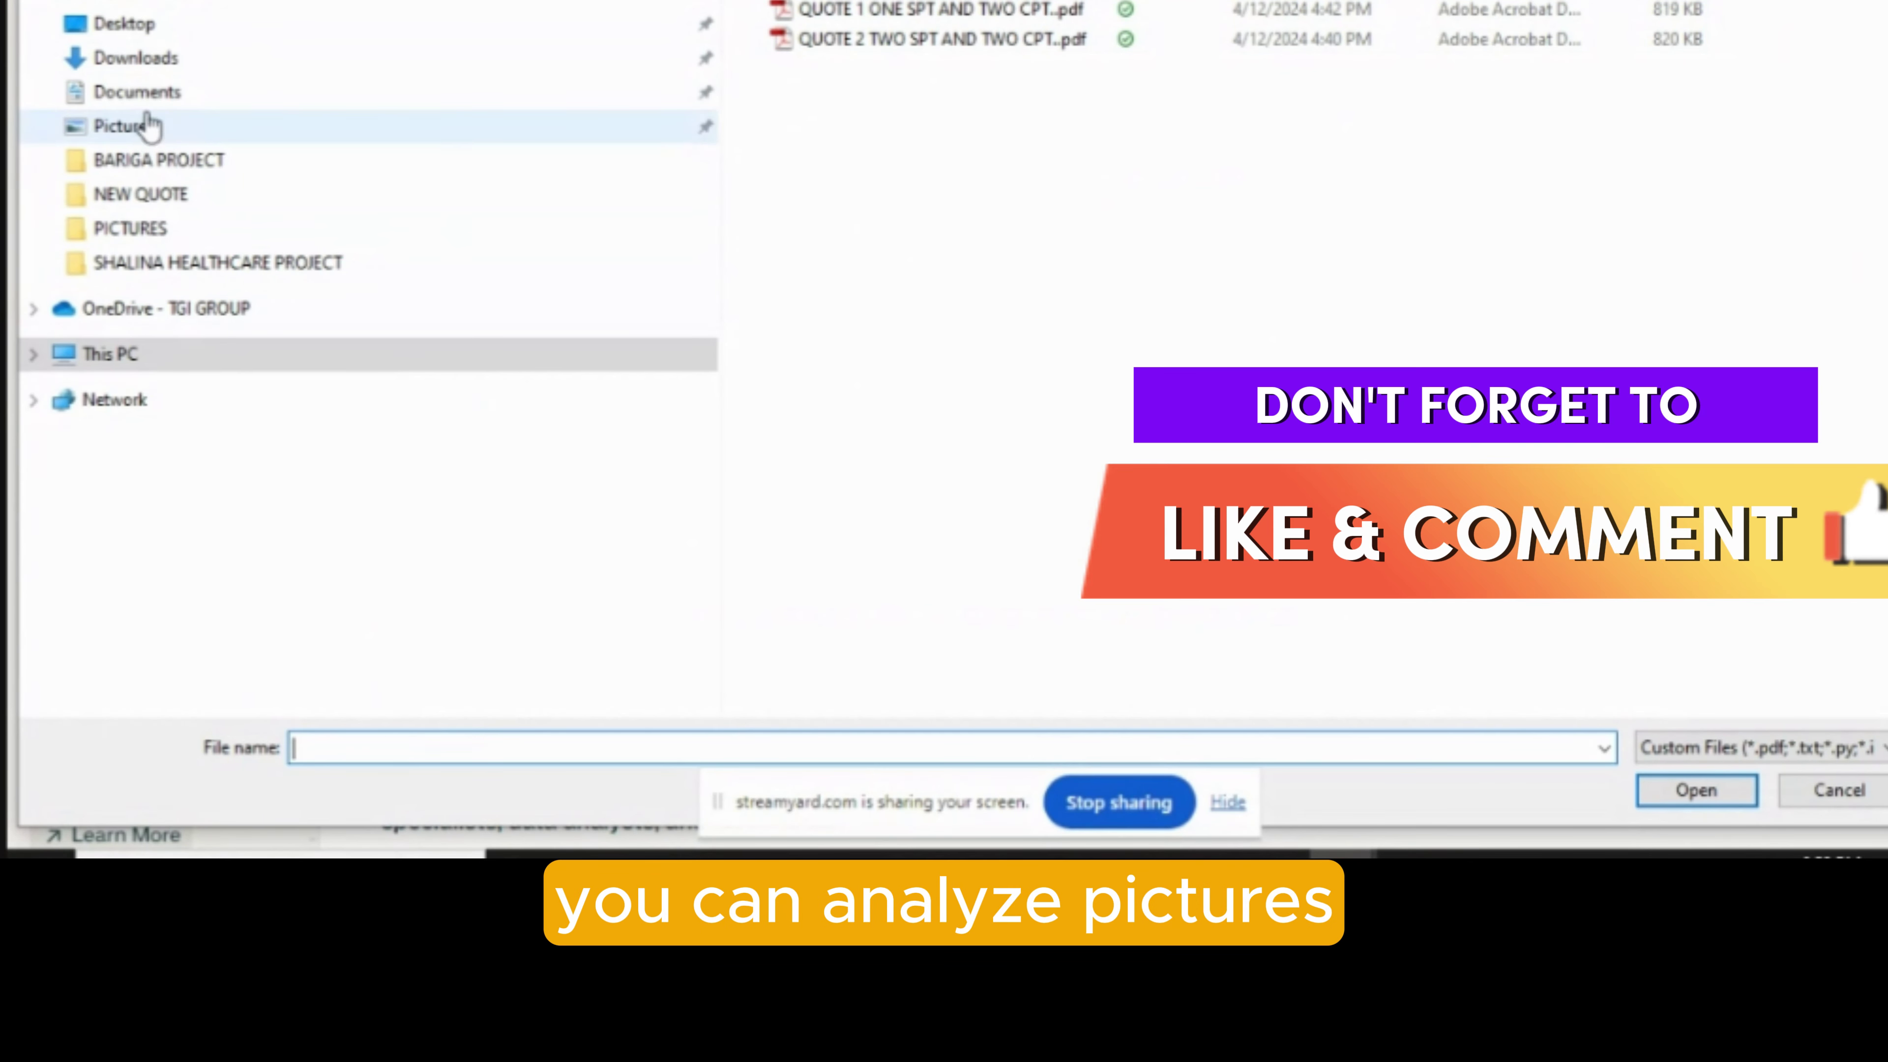
pyautogui.click(145, 92)
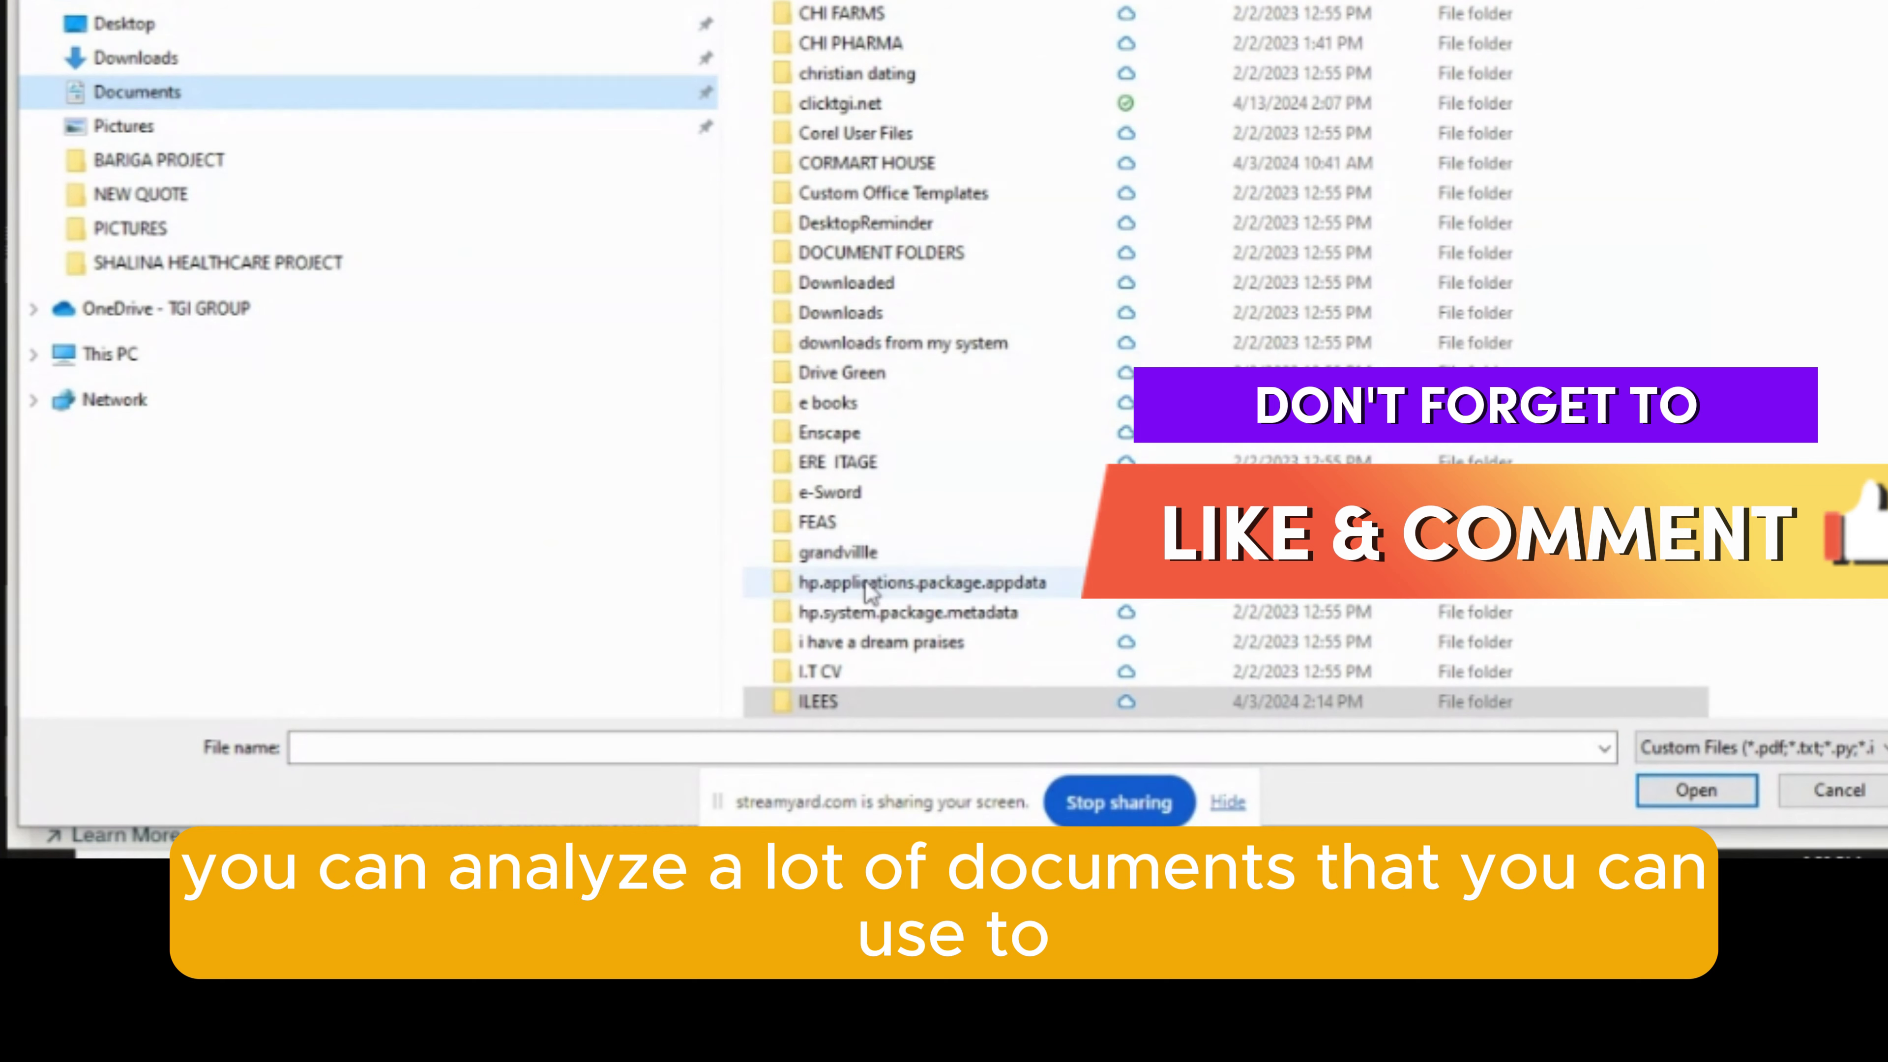
pyautogui.click(153, 162)
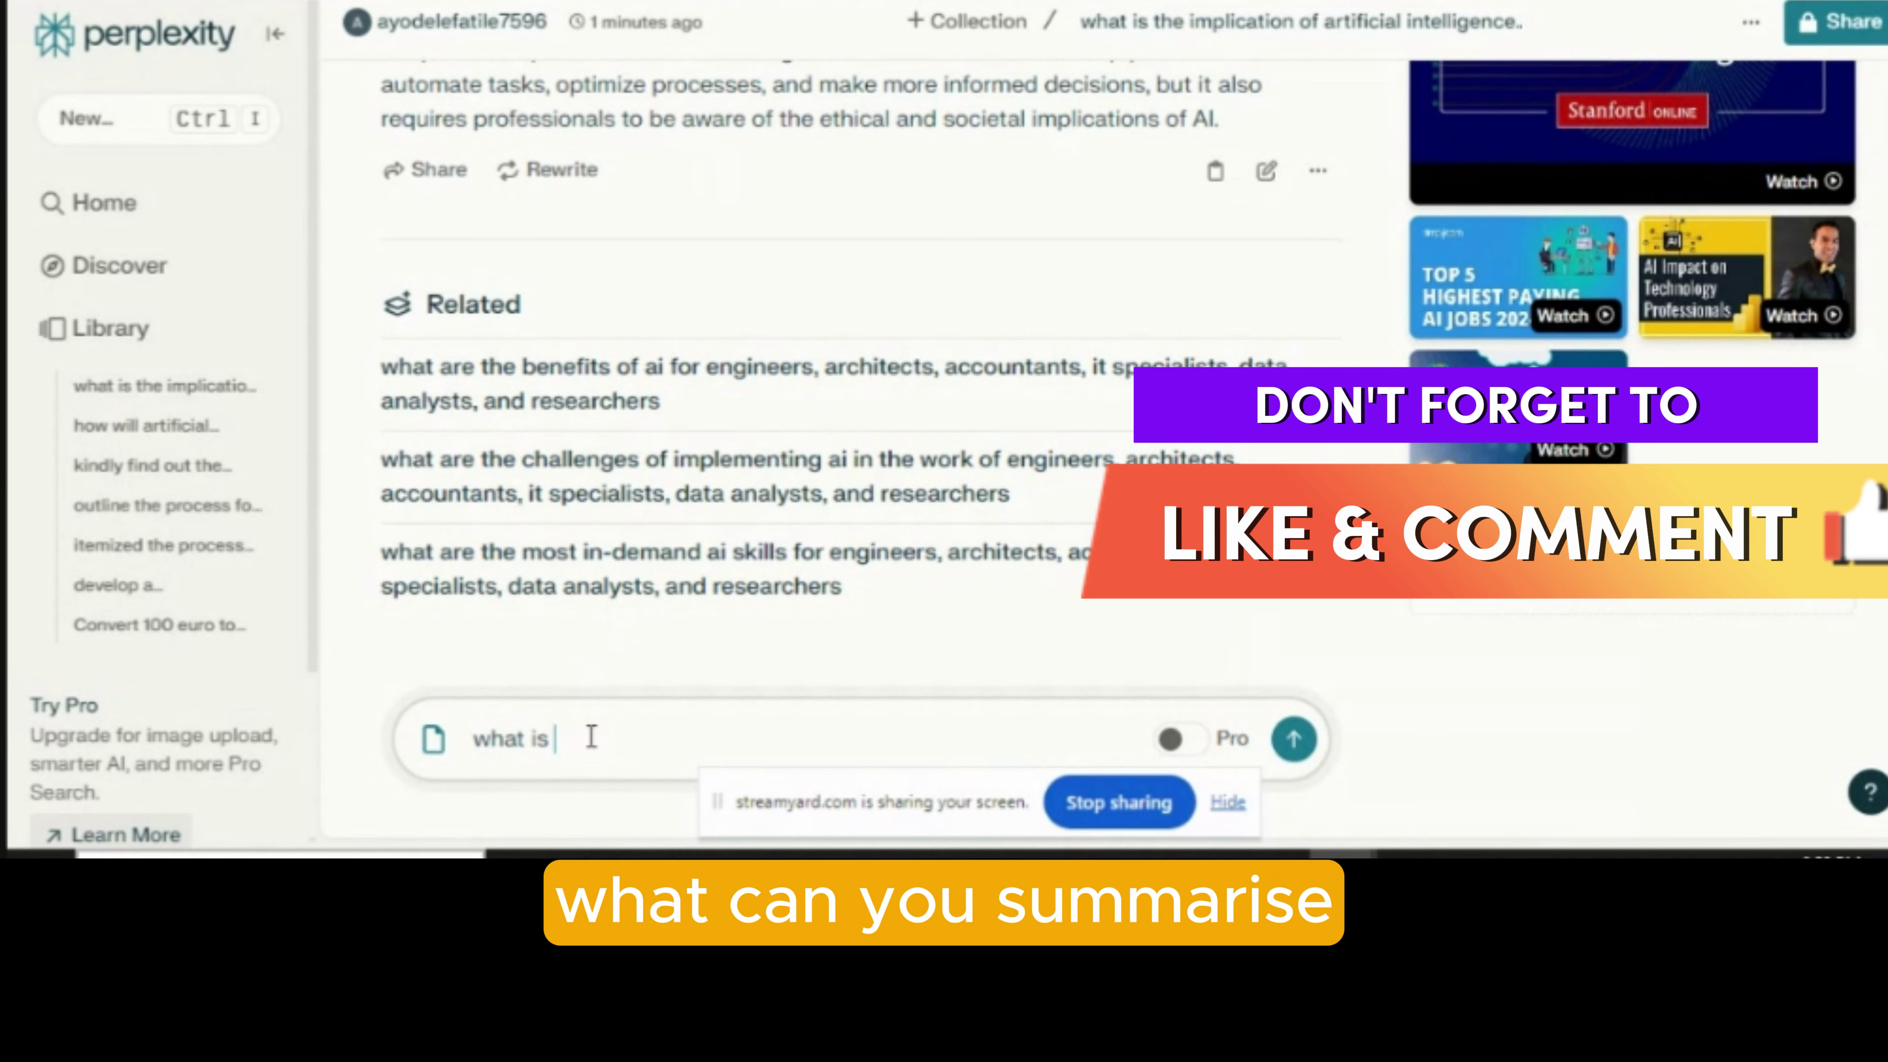
# Step: Replace the follow-up draft with "can you summarize the attached documents" and submit it
pyautogui.press('BackSpace')
pyautogui.press('BackSpace')
pyautogui.press('BackSpace')
pyautogui.press('BackSpace')
pyautogui.press('BackSpace')
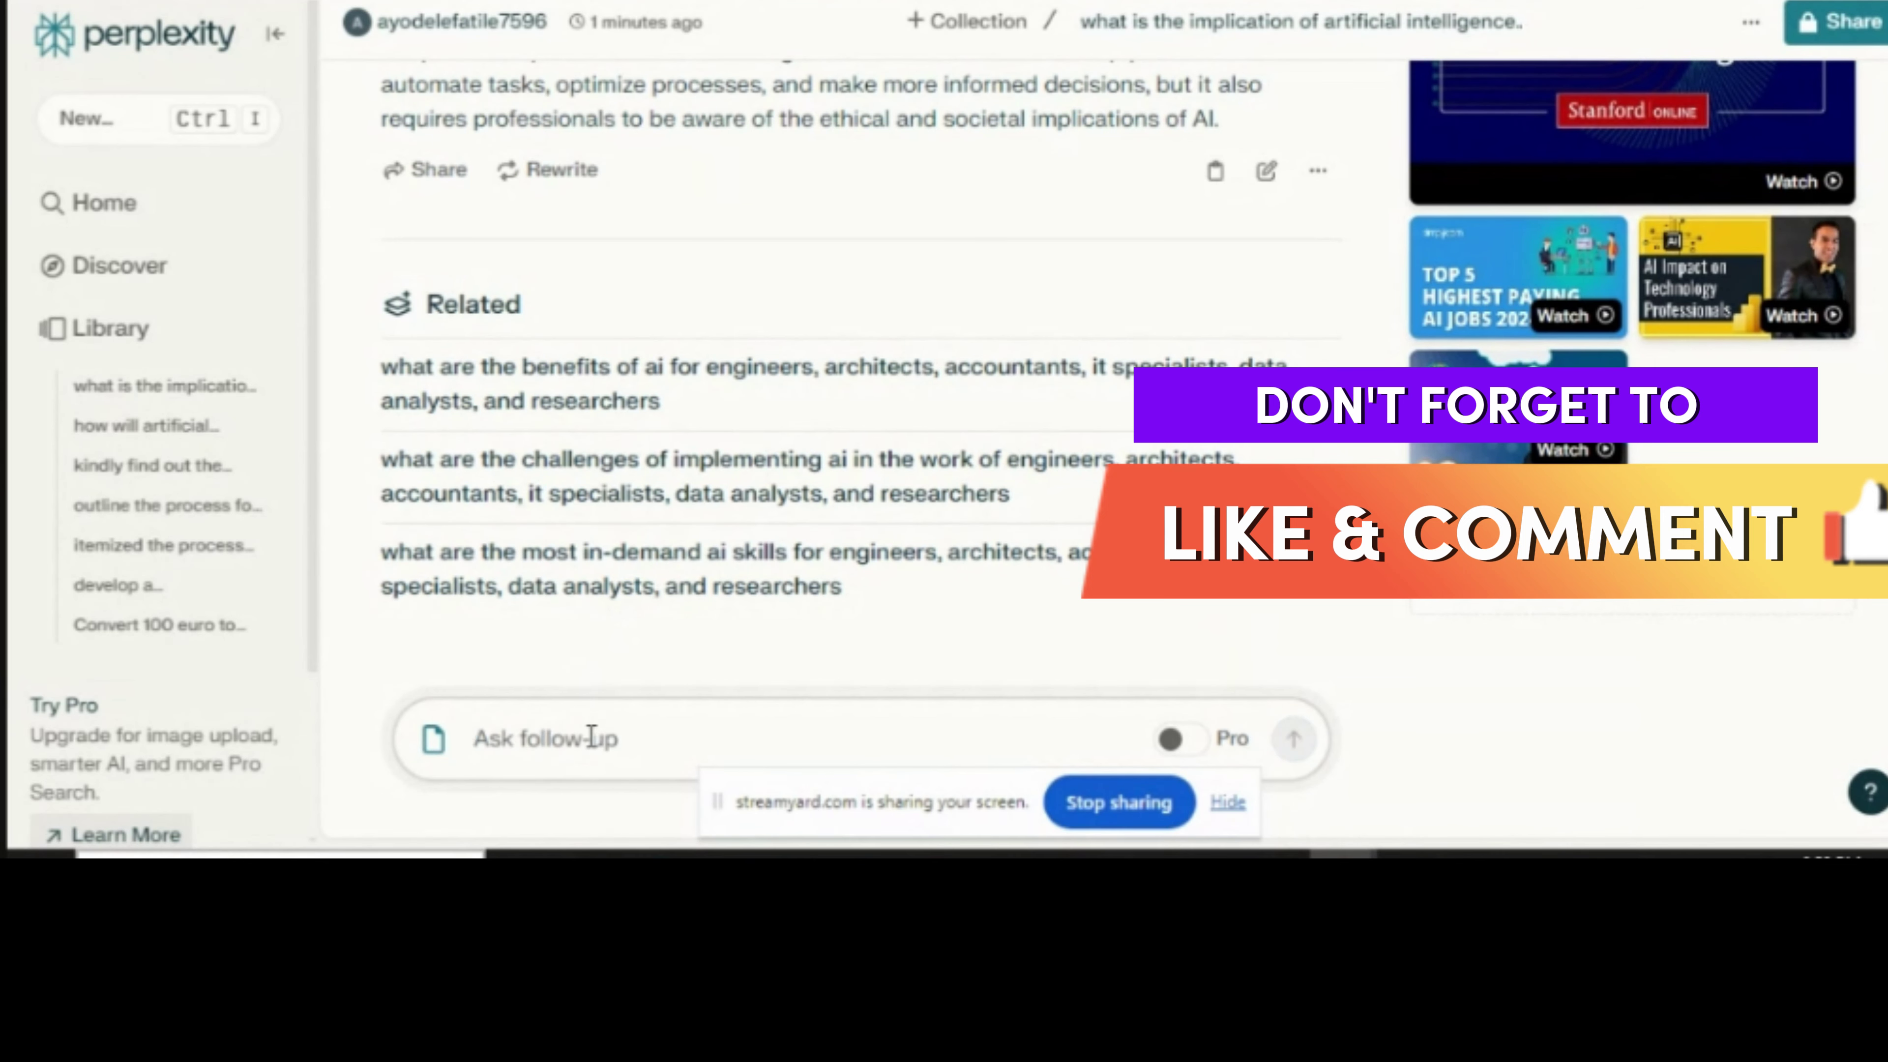
pyautogui.write('can you sum')
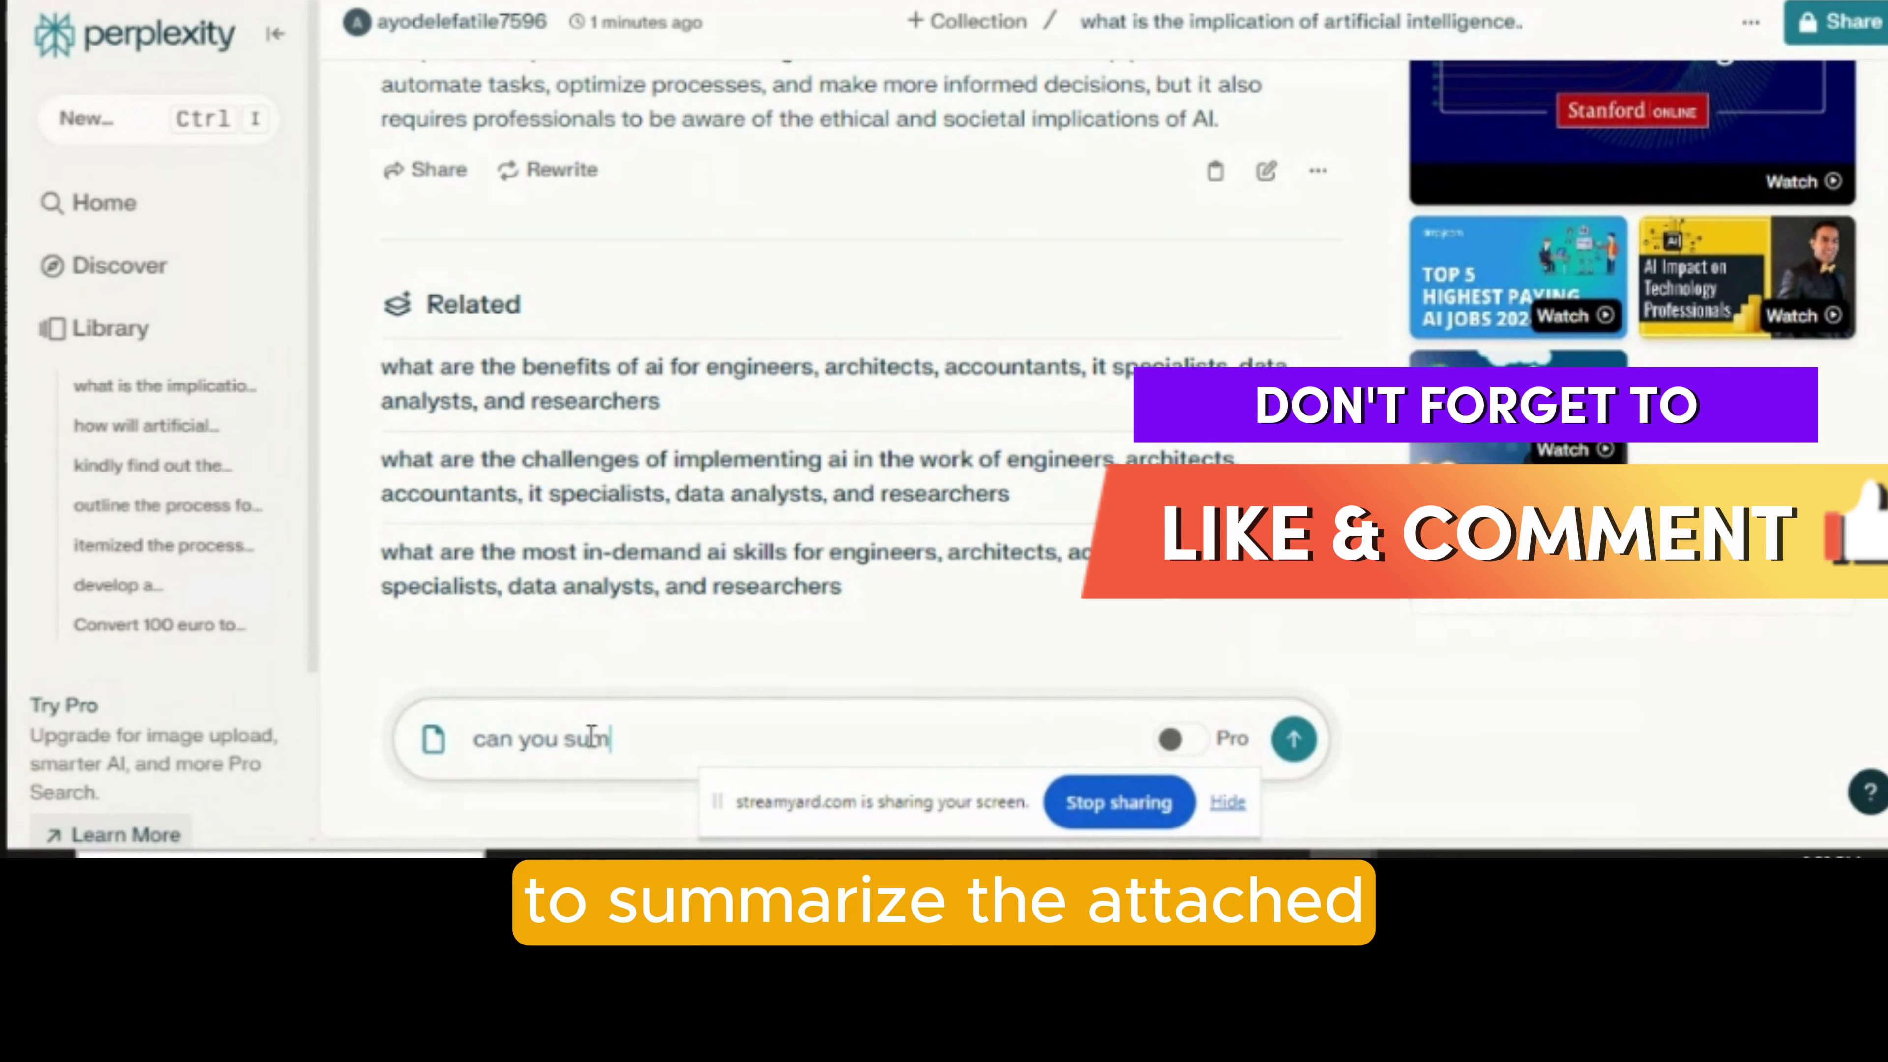
pyautogui.write('marize the atached')
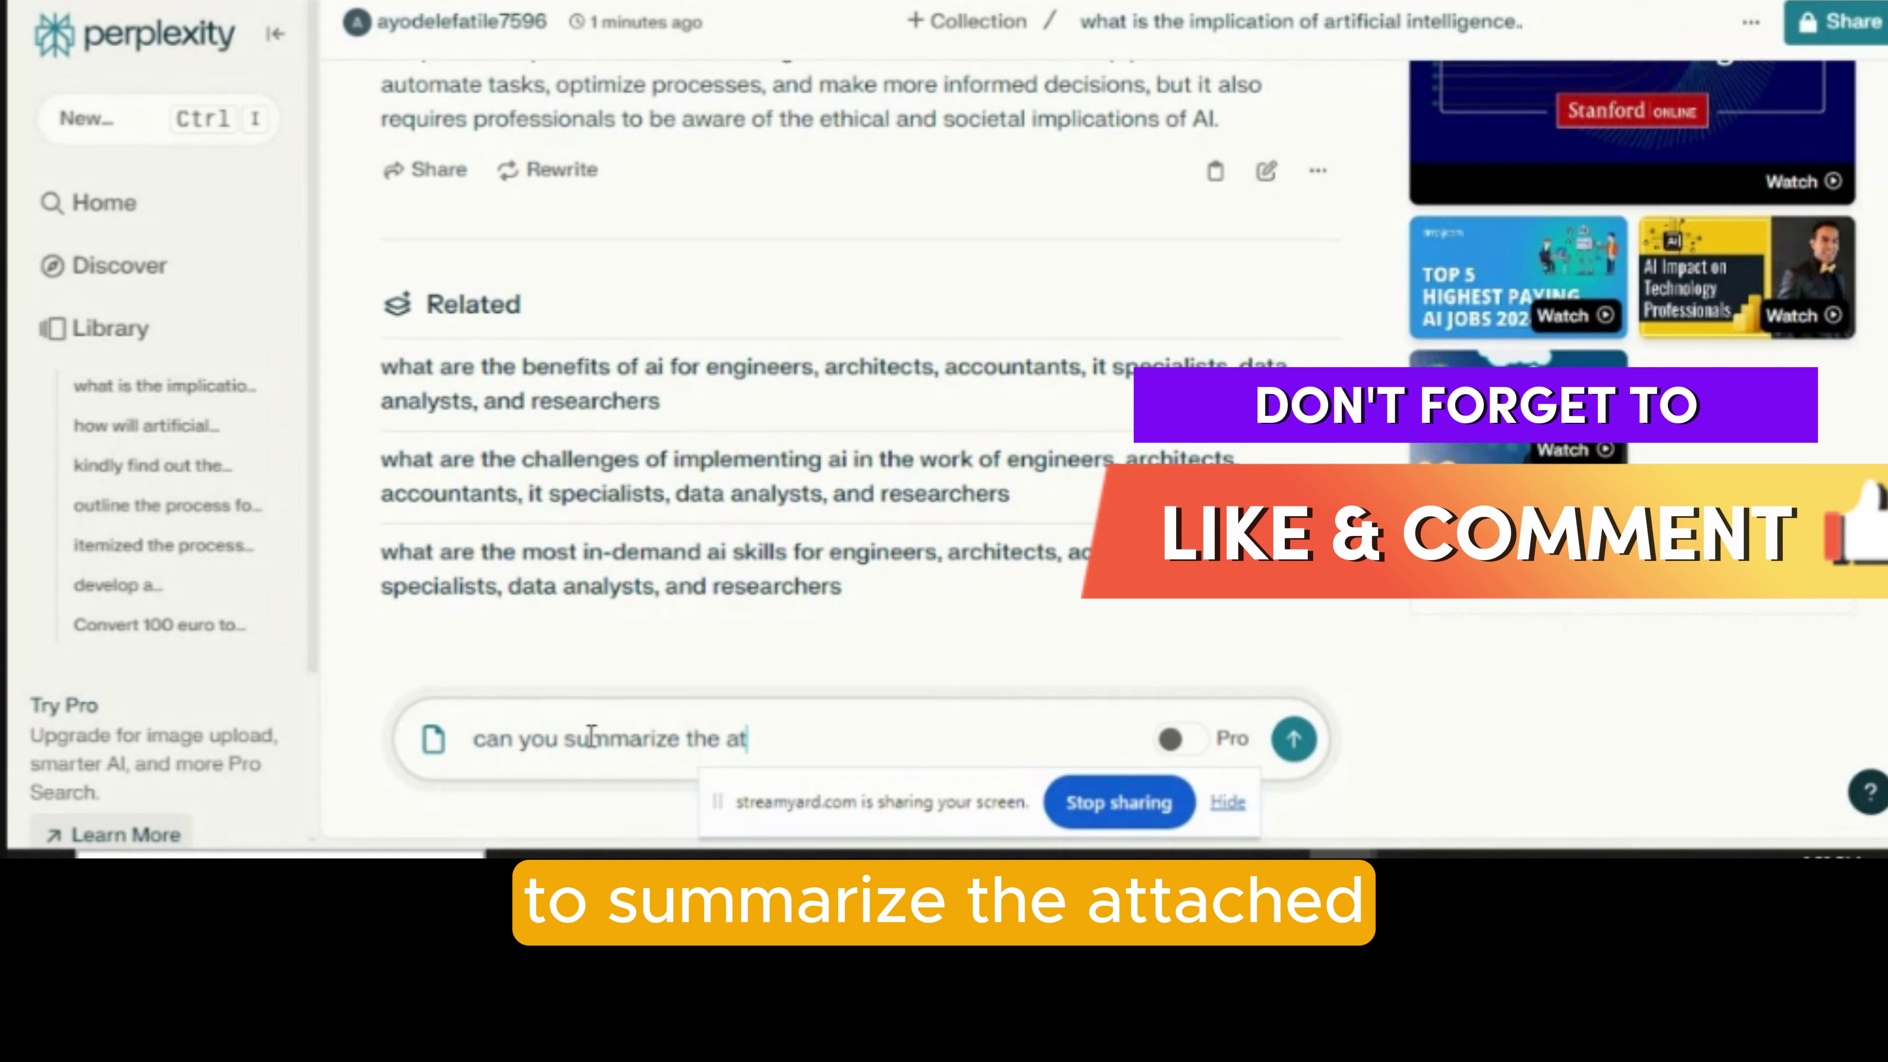
pyautogui.press('BackSpace')
pyautogui.press('BackSpace')
pyautogui.press('BackSpace')
pyautogui.press('BackSpace')
pyautogui.press('BackSpace')
pyautogui.press('BackSpace')
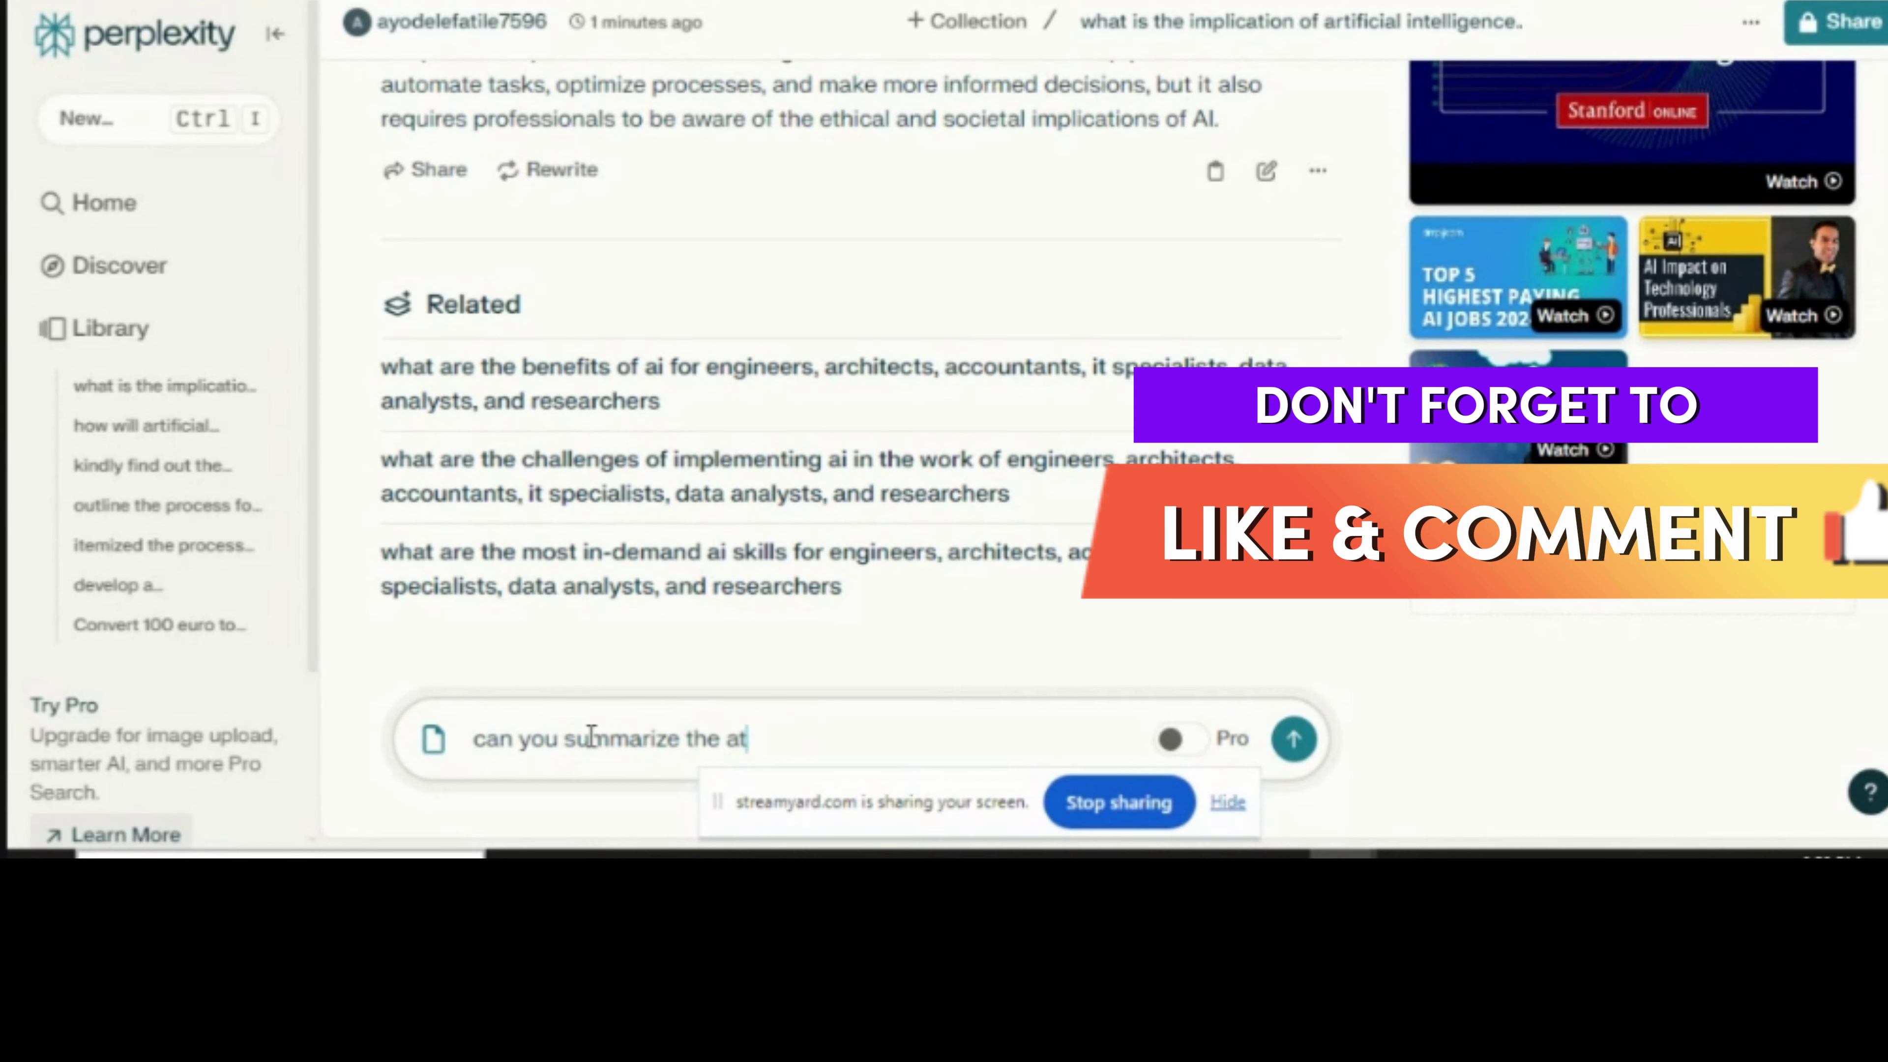
pyautogui.write('tached doc')
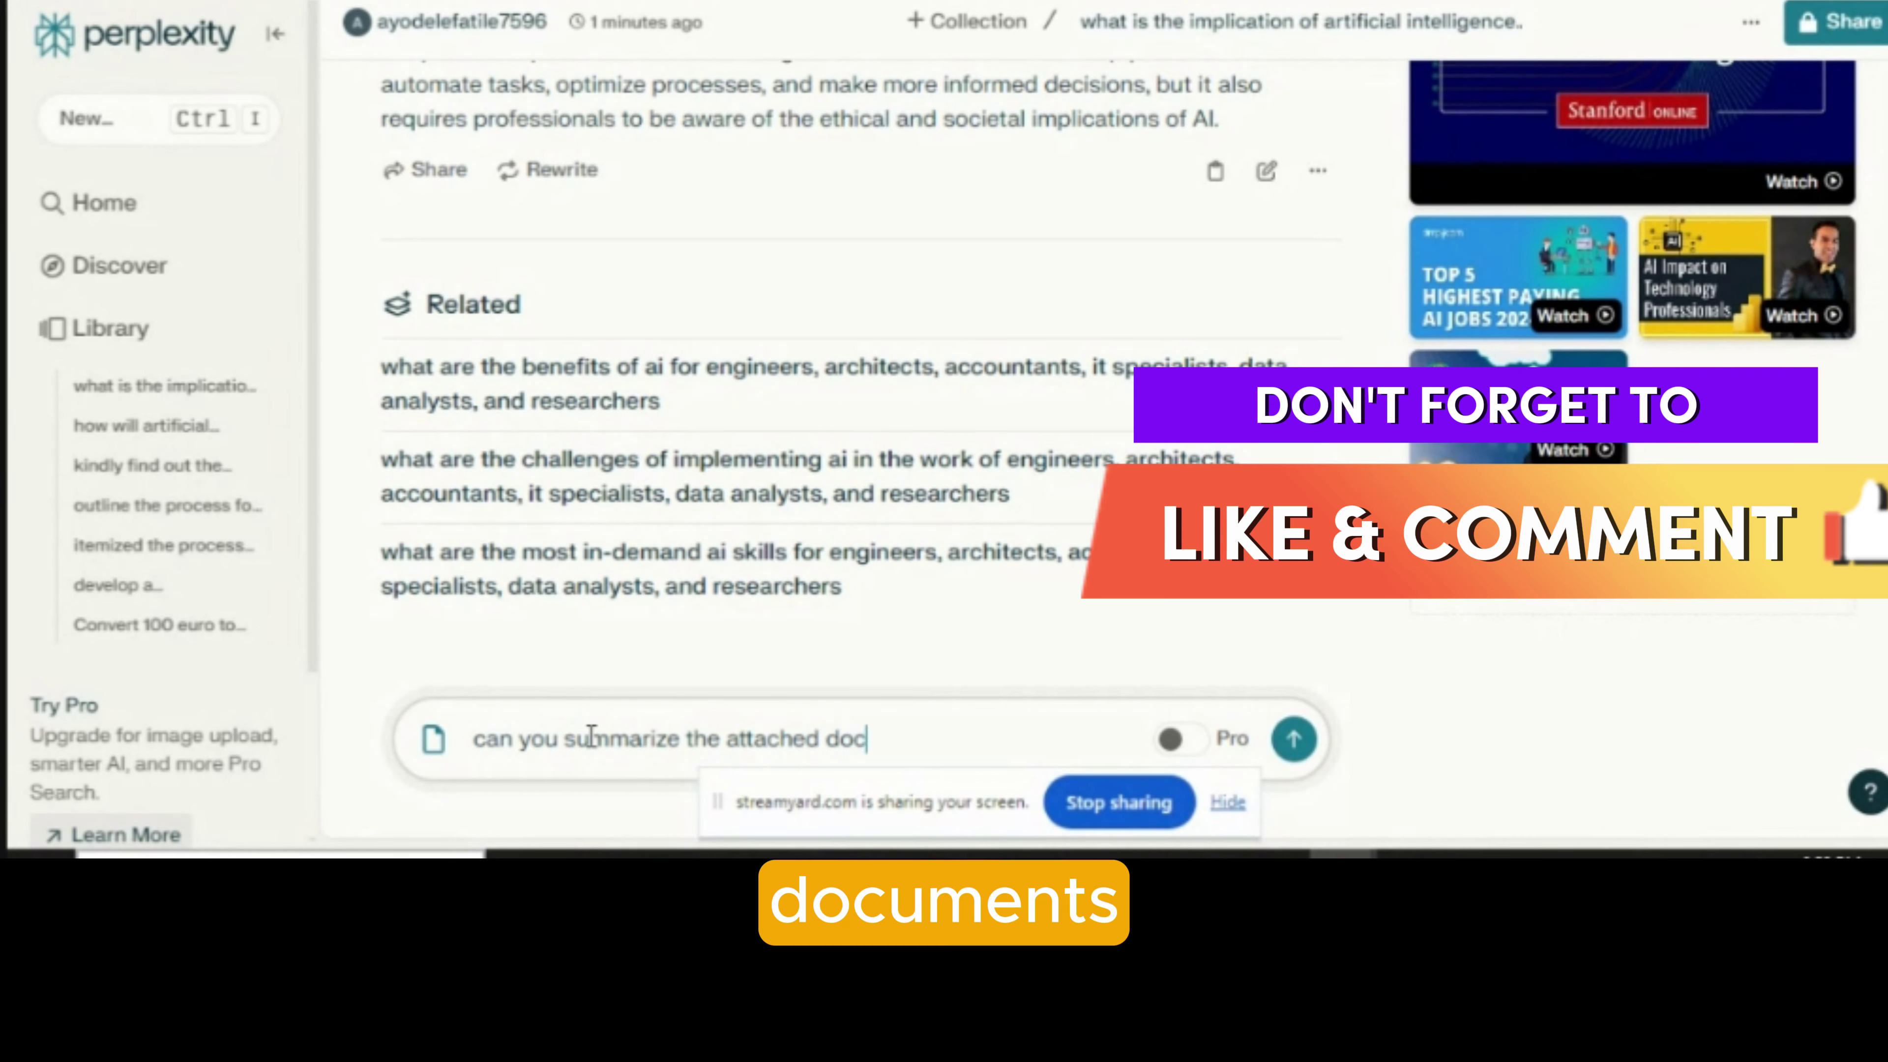
pyautogui.write('ument')
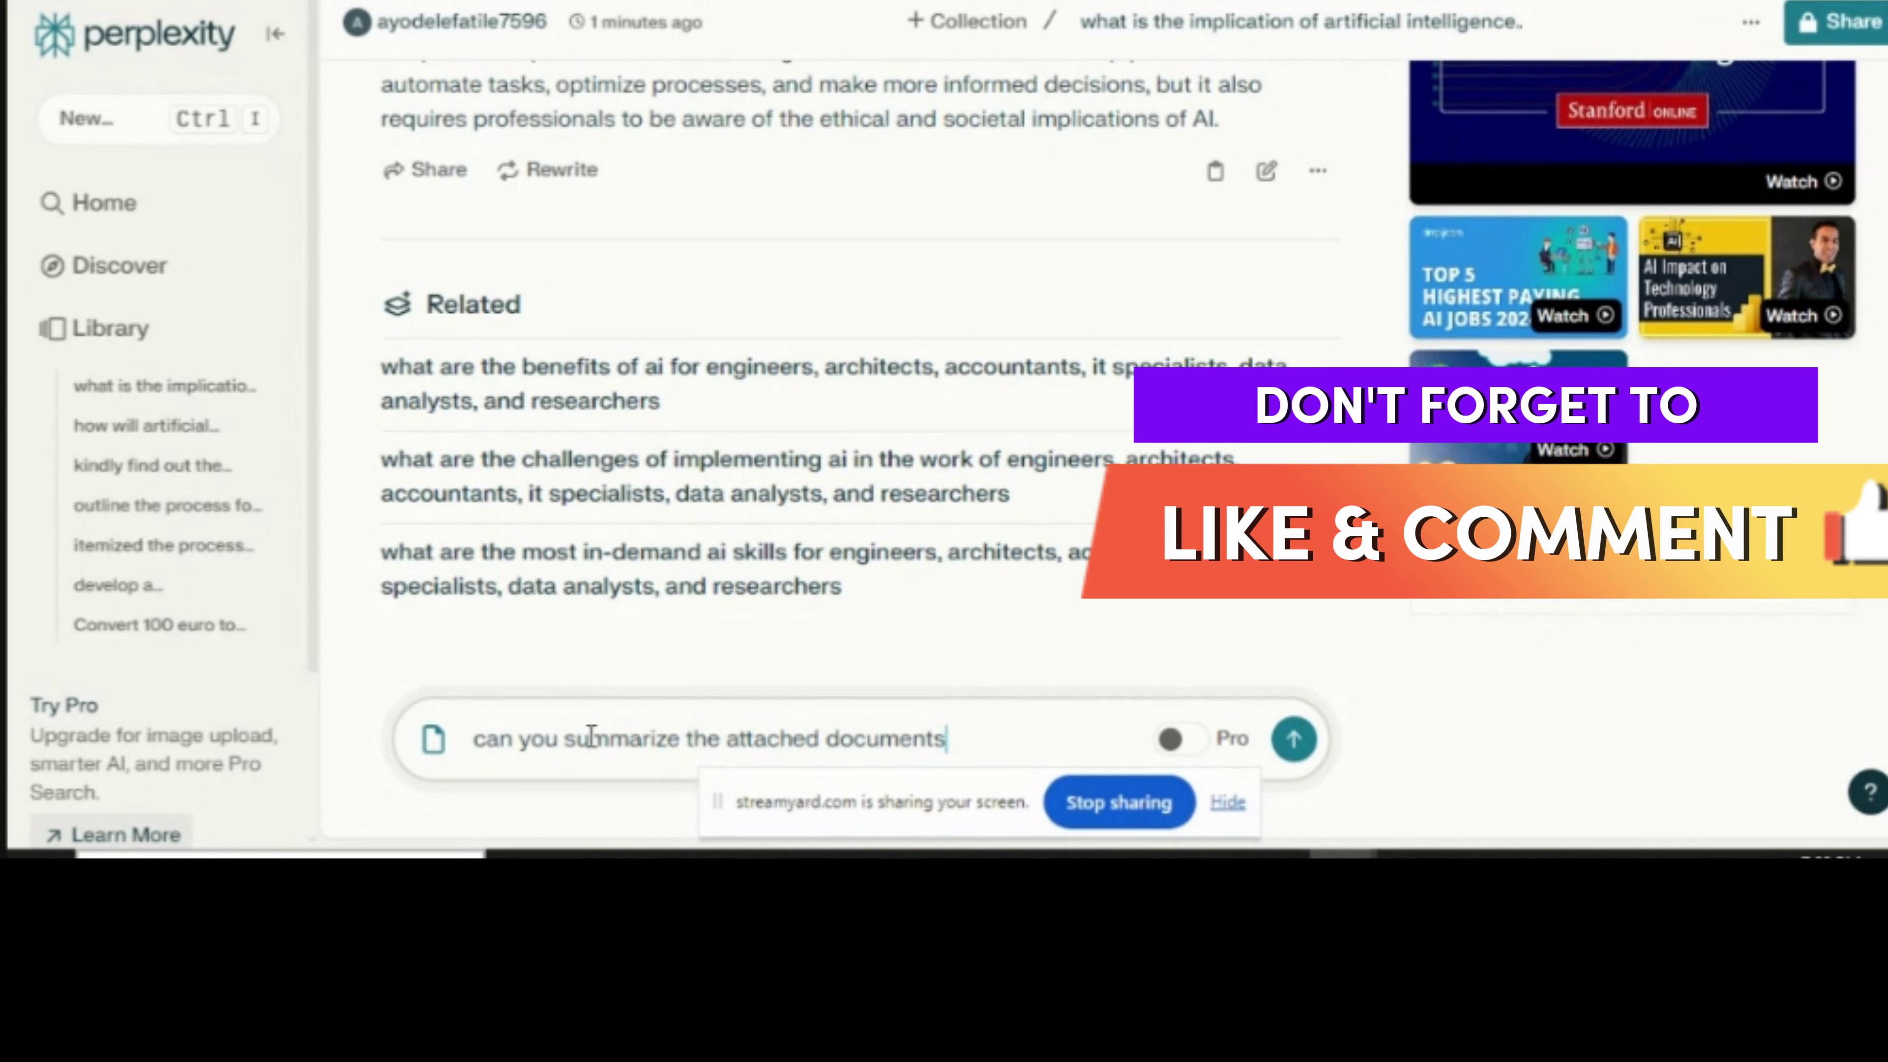
pyautogui.write('s')
pyautogui.press('Return')
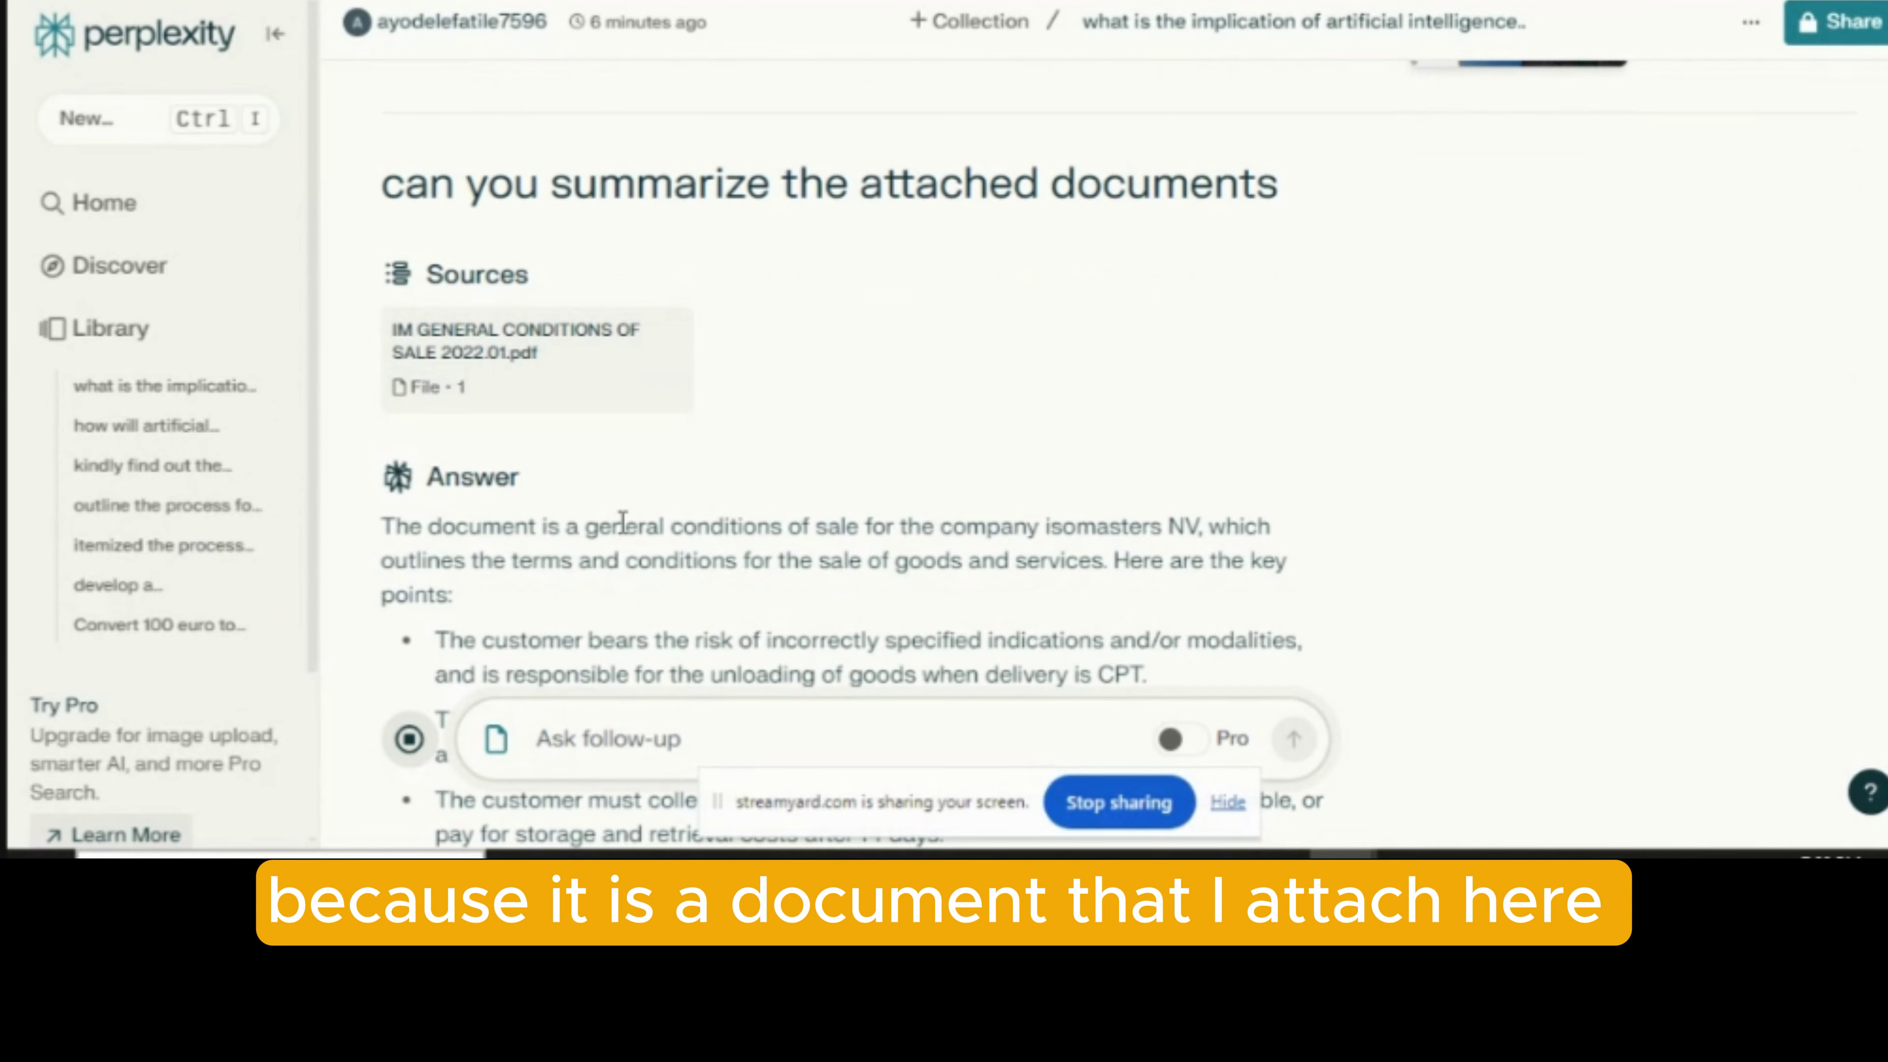
# Step: Read through the key points in the summary of the attached general conditions of sale
pyautogui.scroll(-4, 623, 518)
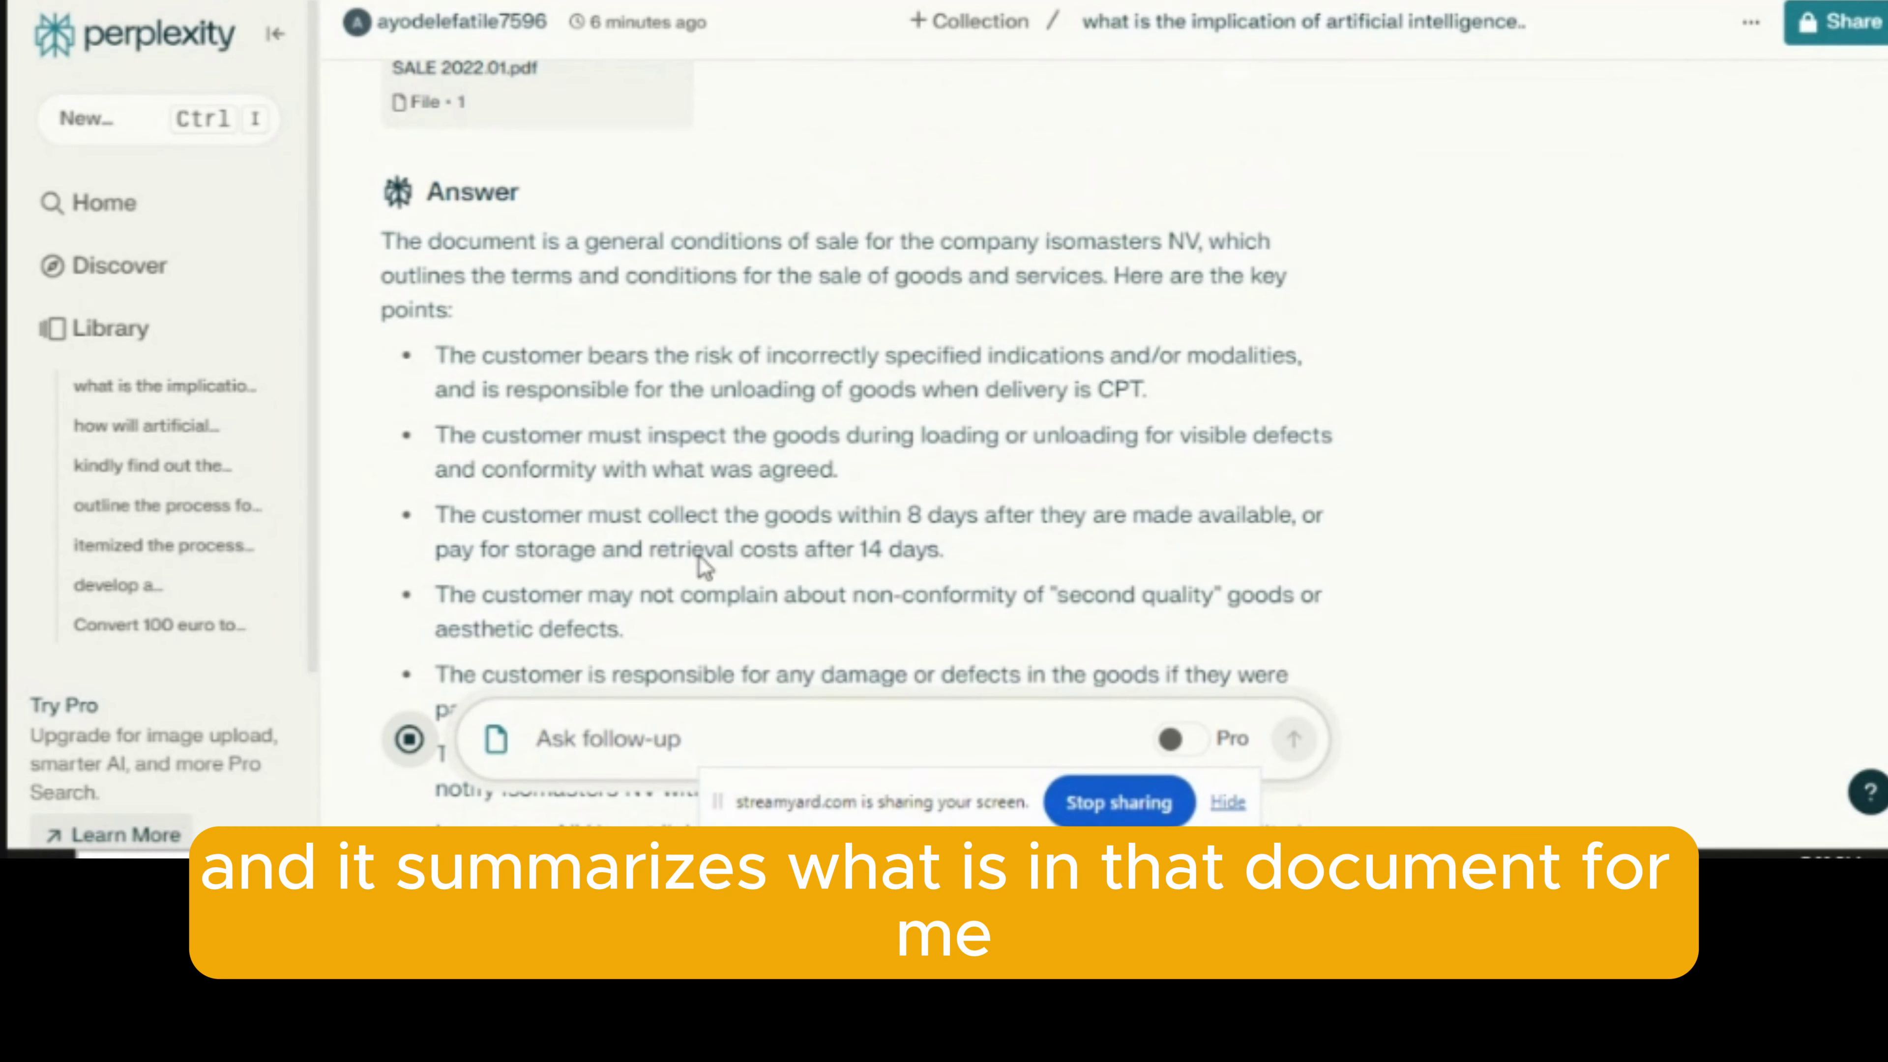
pyautogui.scroll(-10, 703, 568)
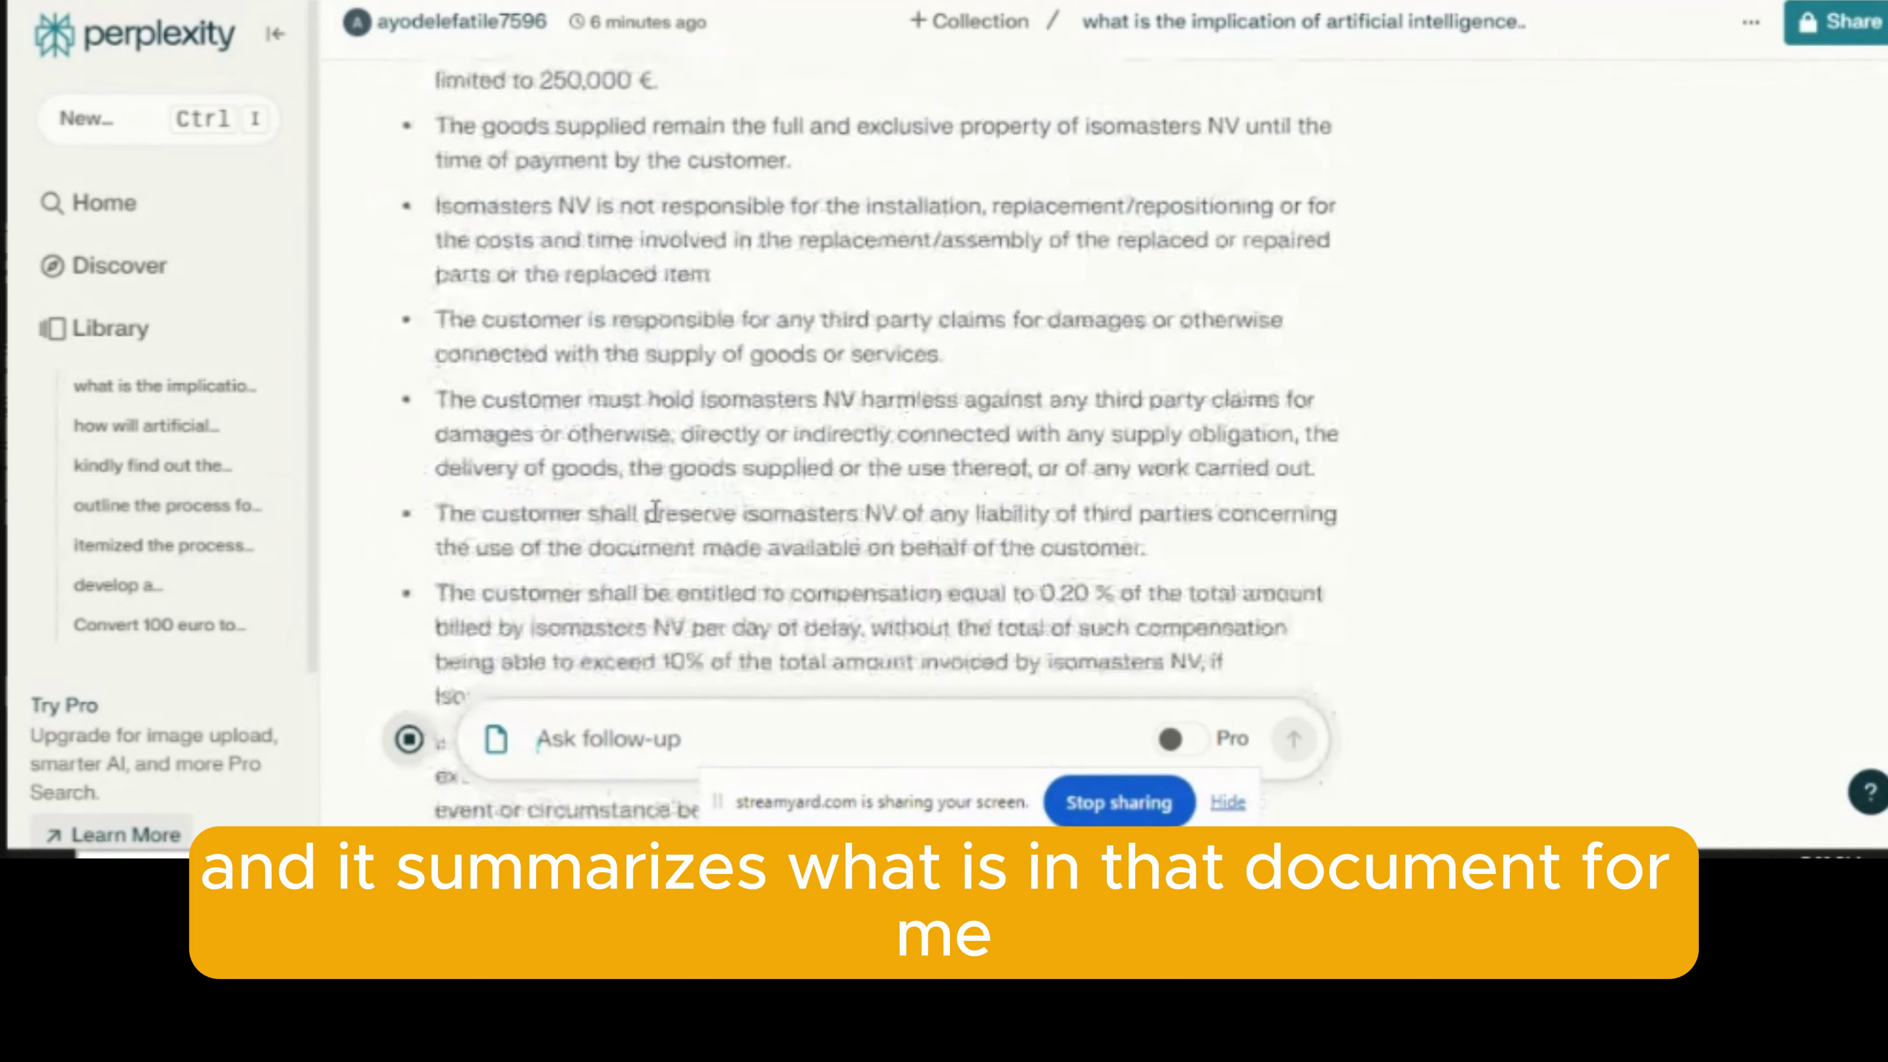
pyautogui.scroll(-14, 654, 511)
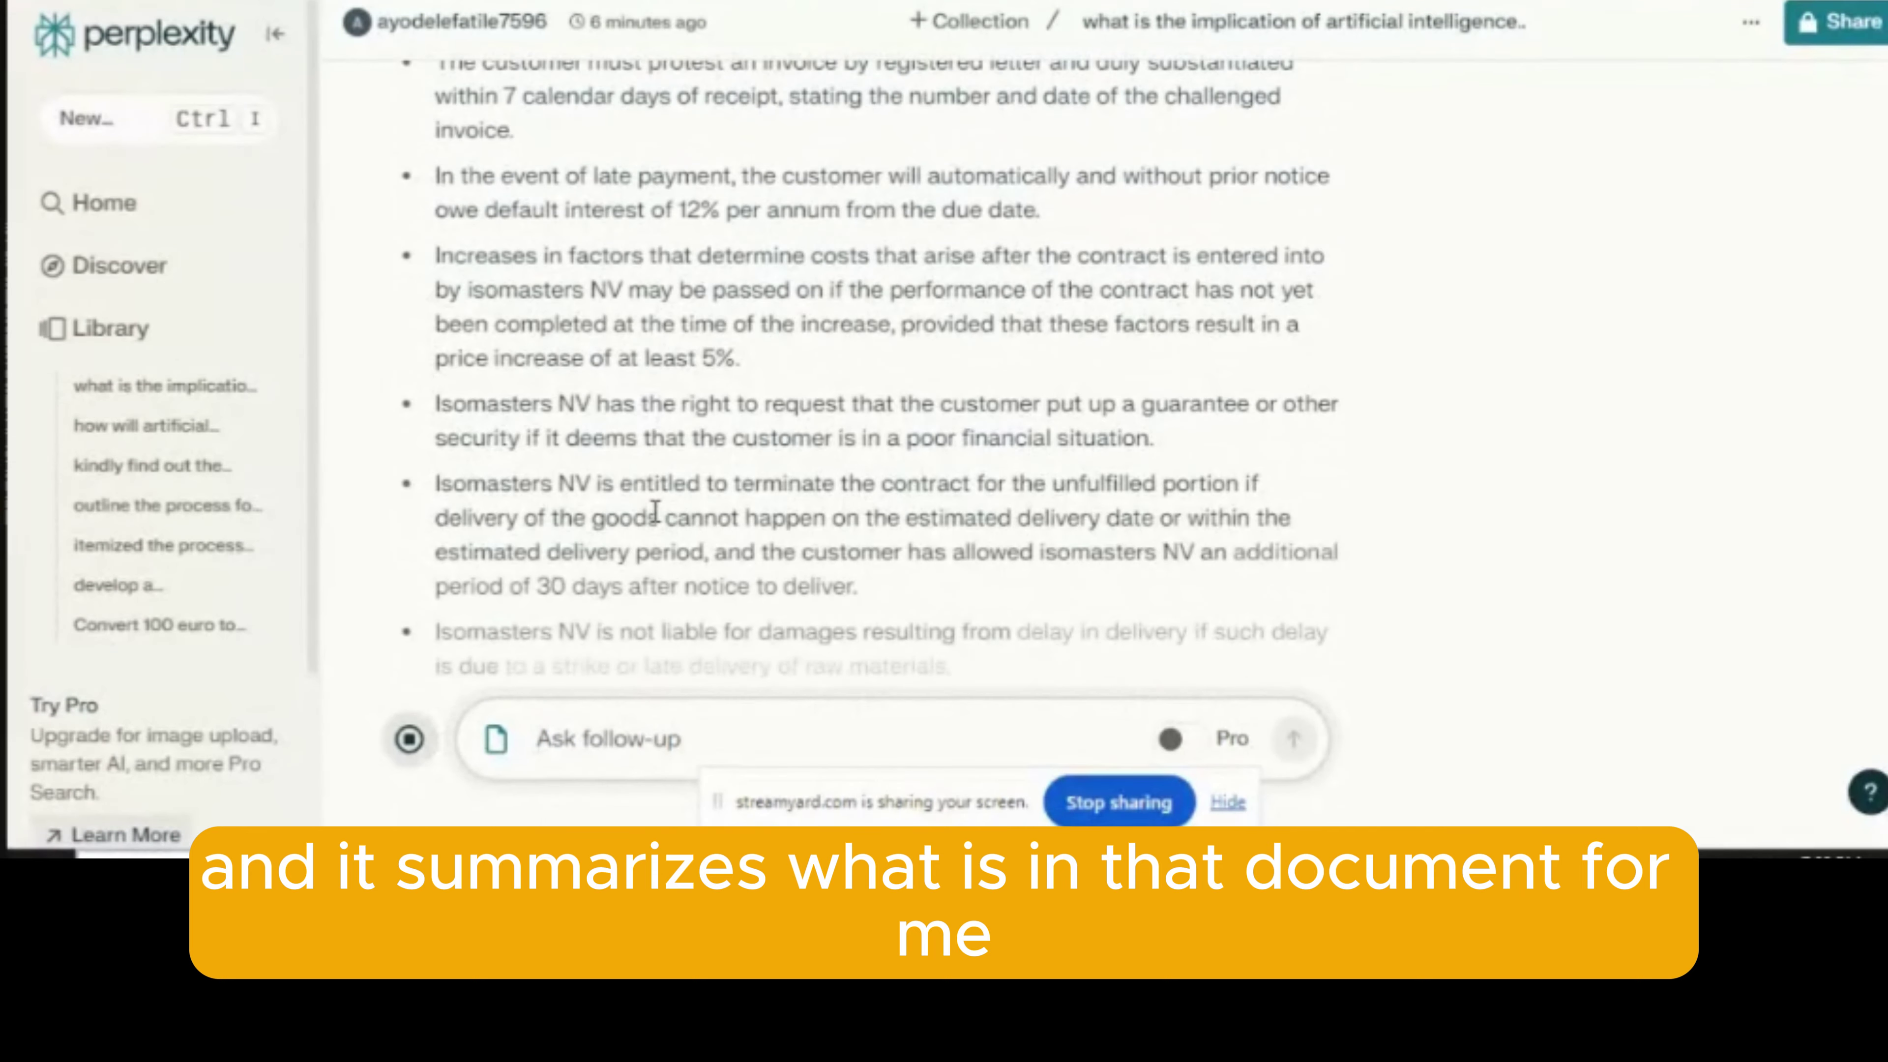